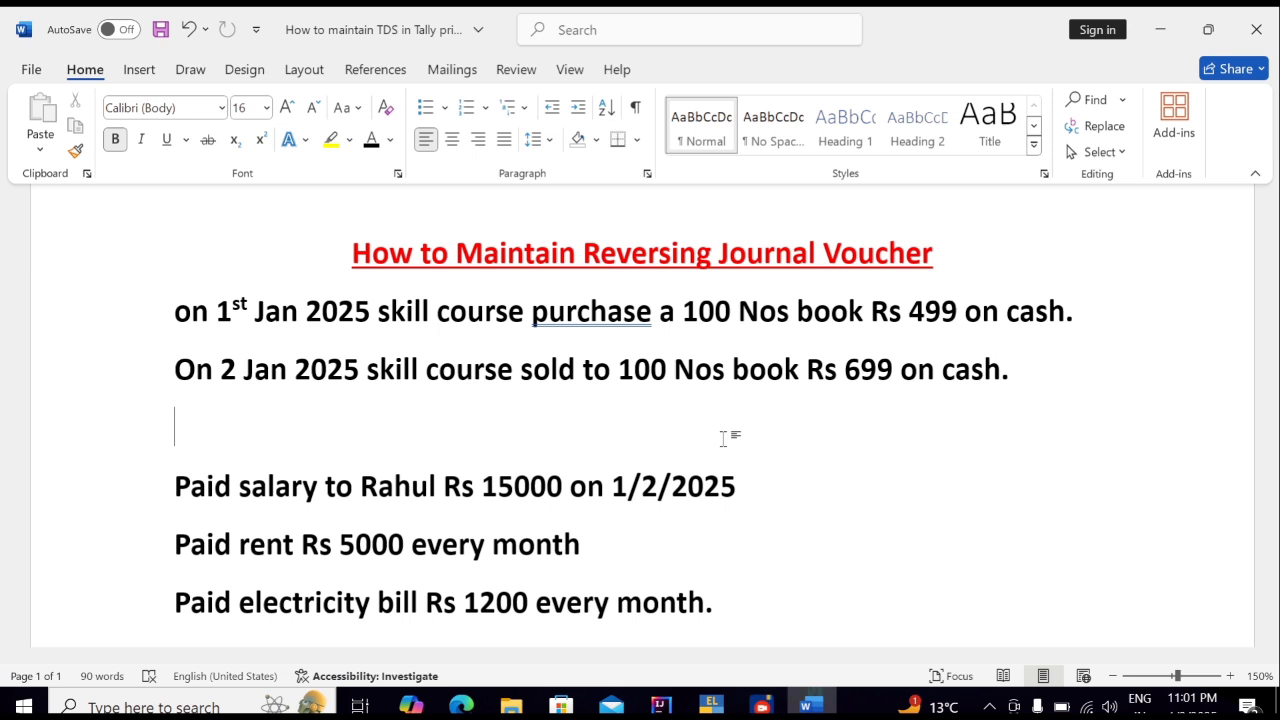
Step: Switch to TallyPrime and start creating a company named ABC Company, keeping the same mailing name
click(711, 705)
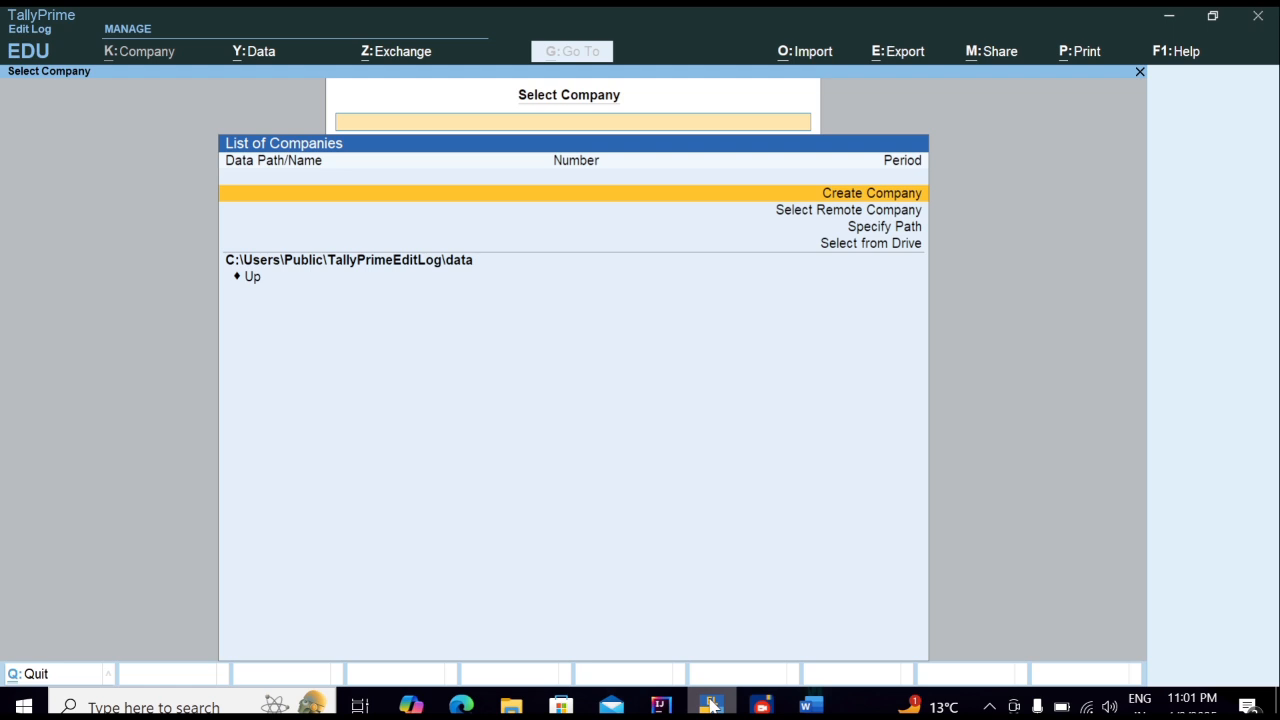
key(Return)
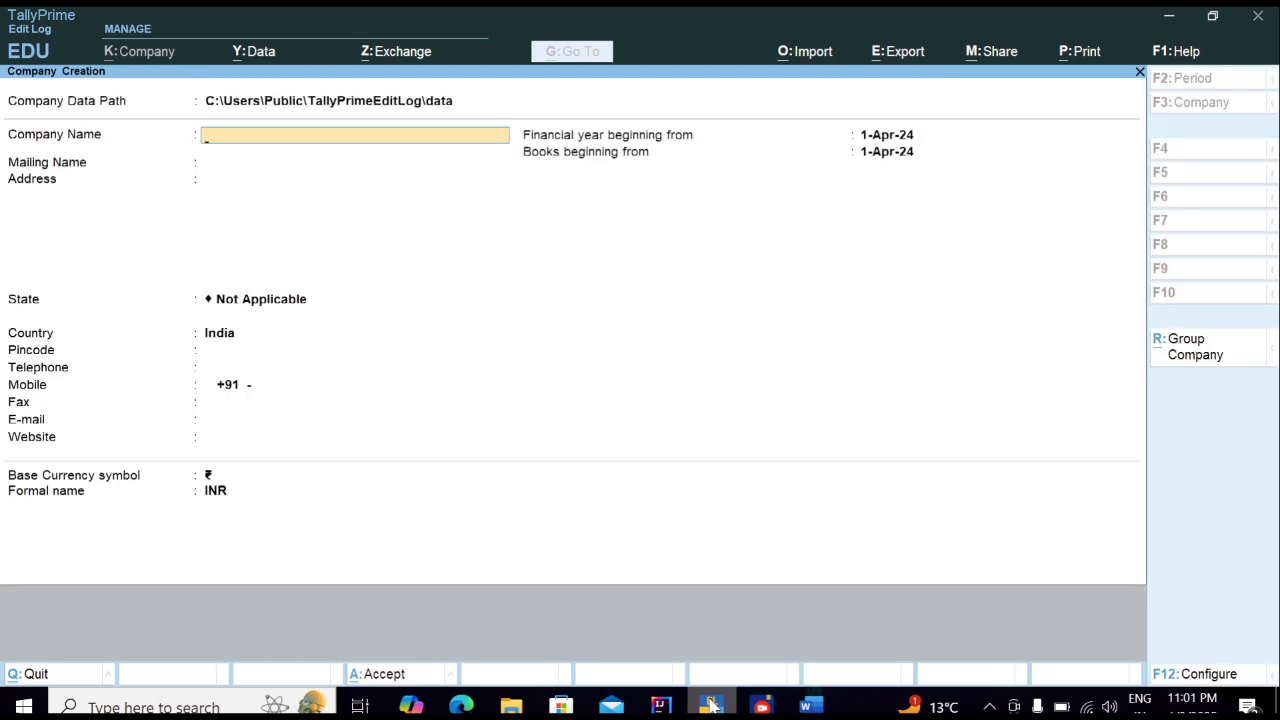
text(ABC Company)
key(Return)
key(Return)
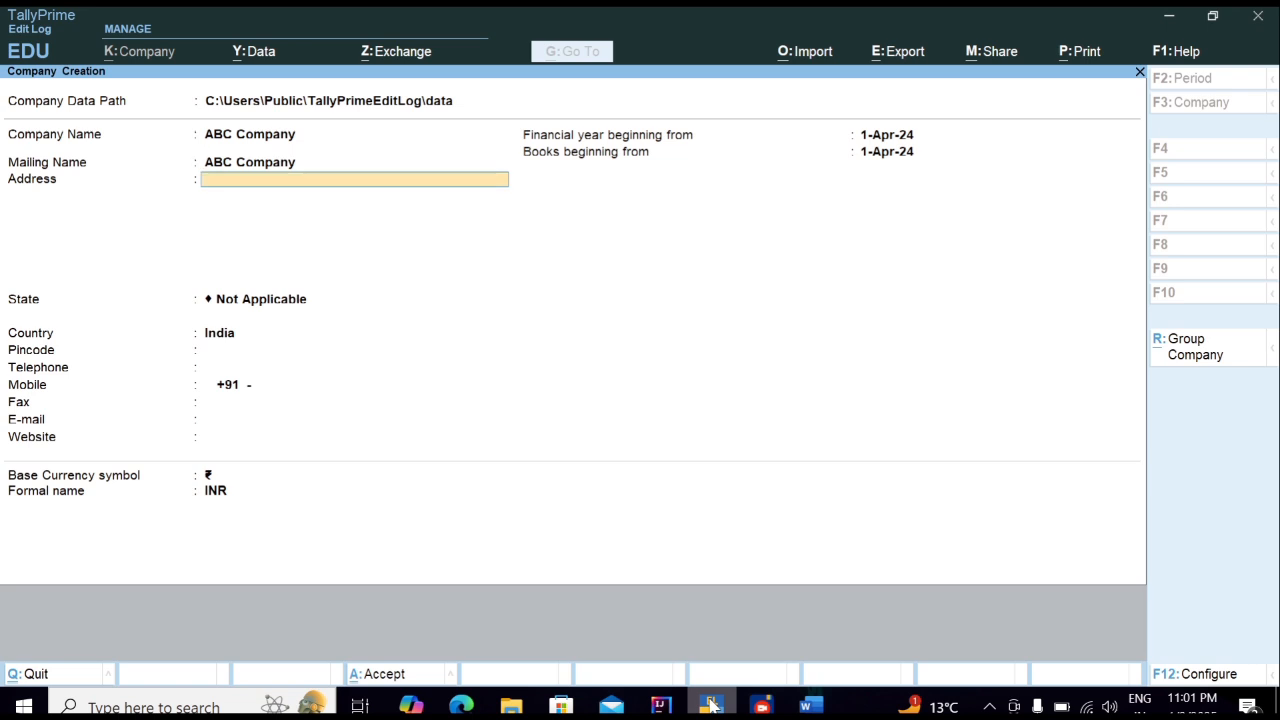
Step: Enter the company's address, set its state to Bihar, and save the company with the default features
text(Afrad)
key(Return)
key(Return)
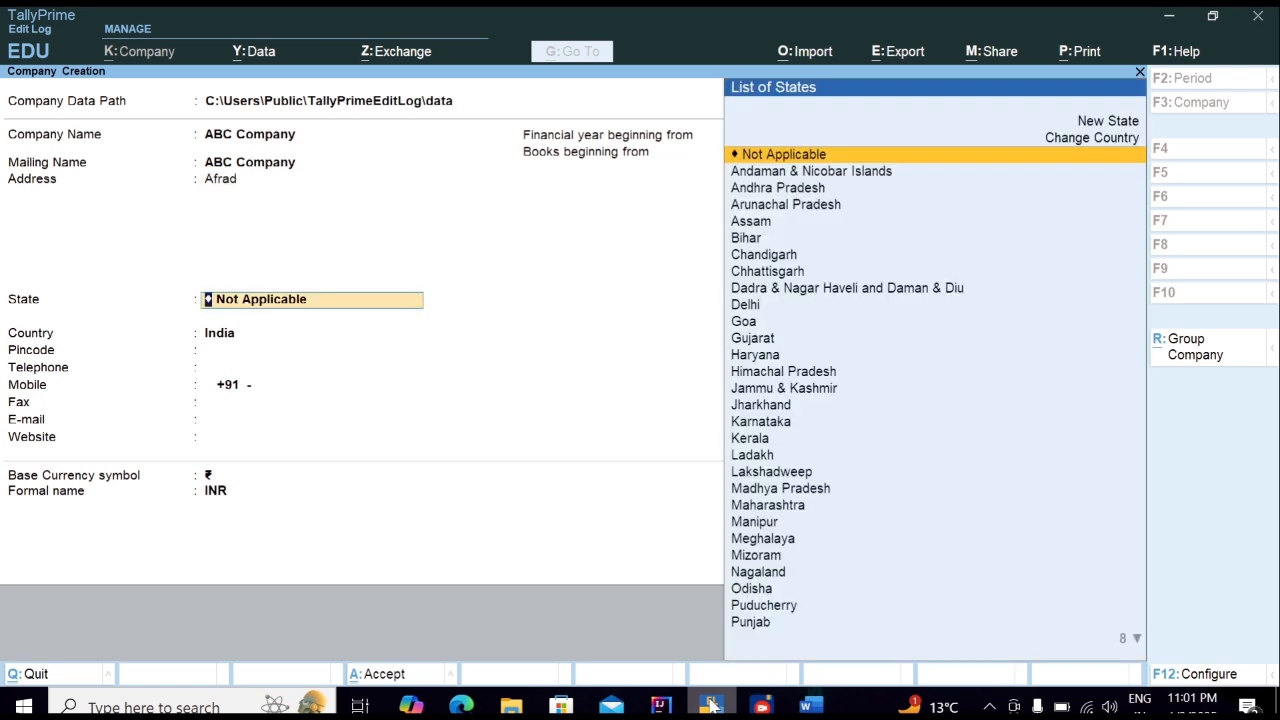
text(B)
key(Return)
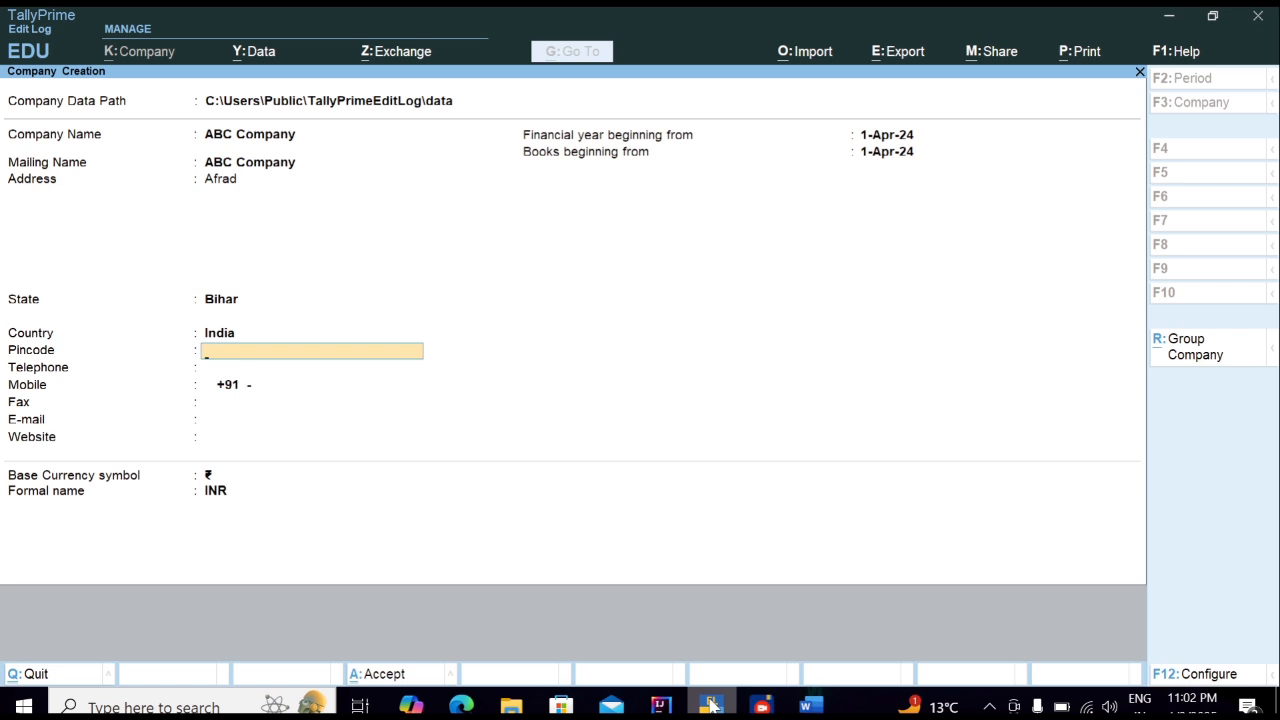
key(ctrl)
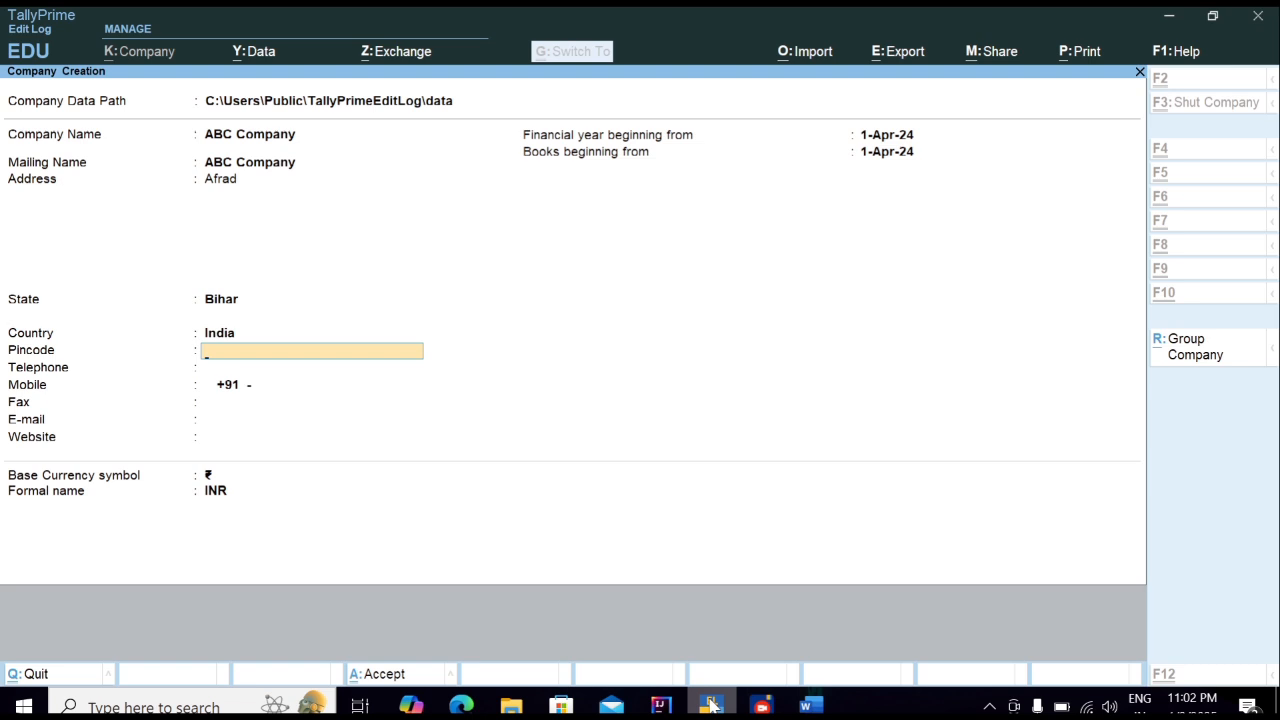
key(ctrl+a)
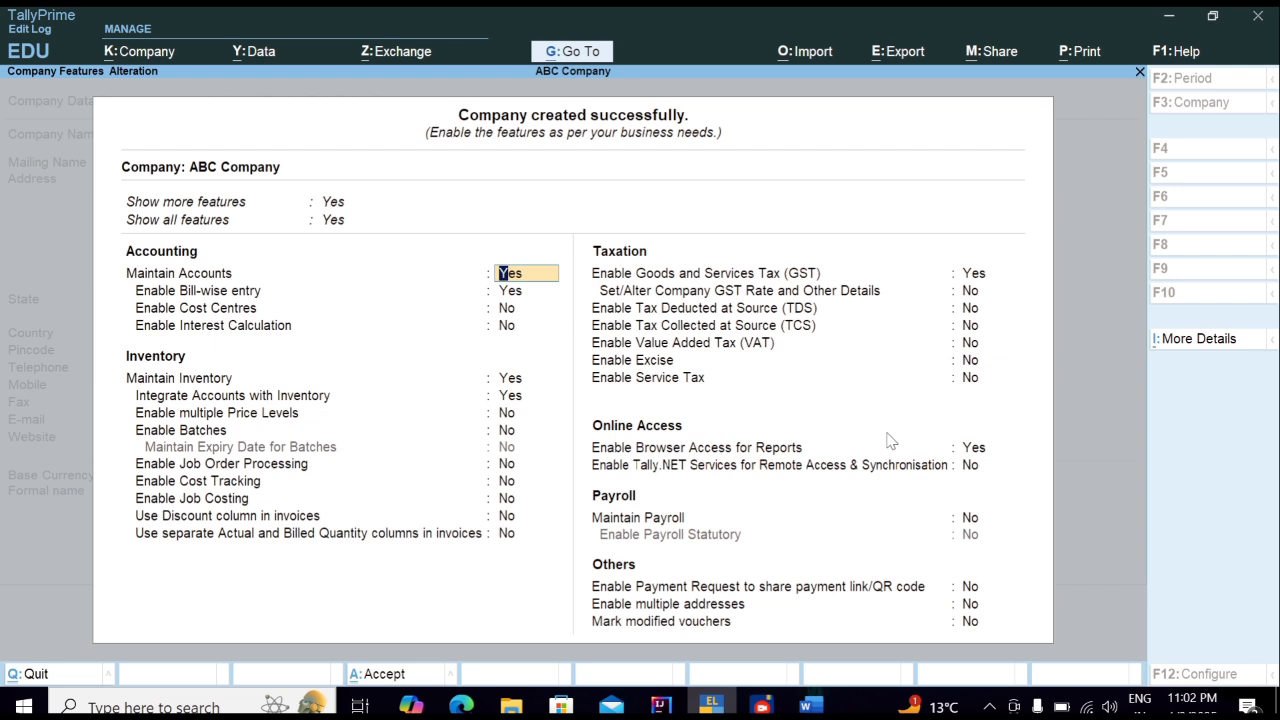
key(ctrl)
key(ctrl+a)
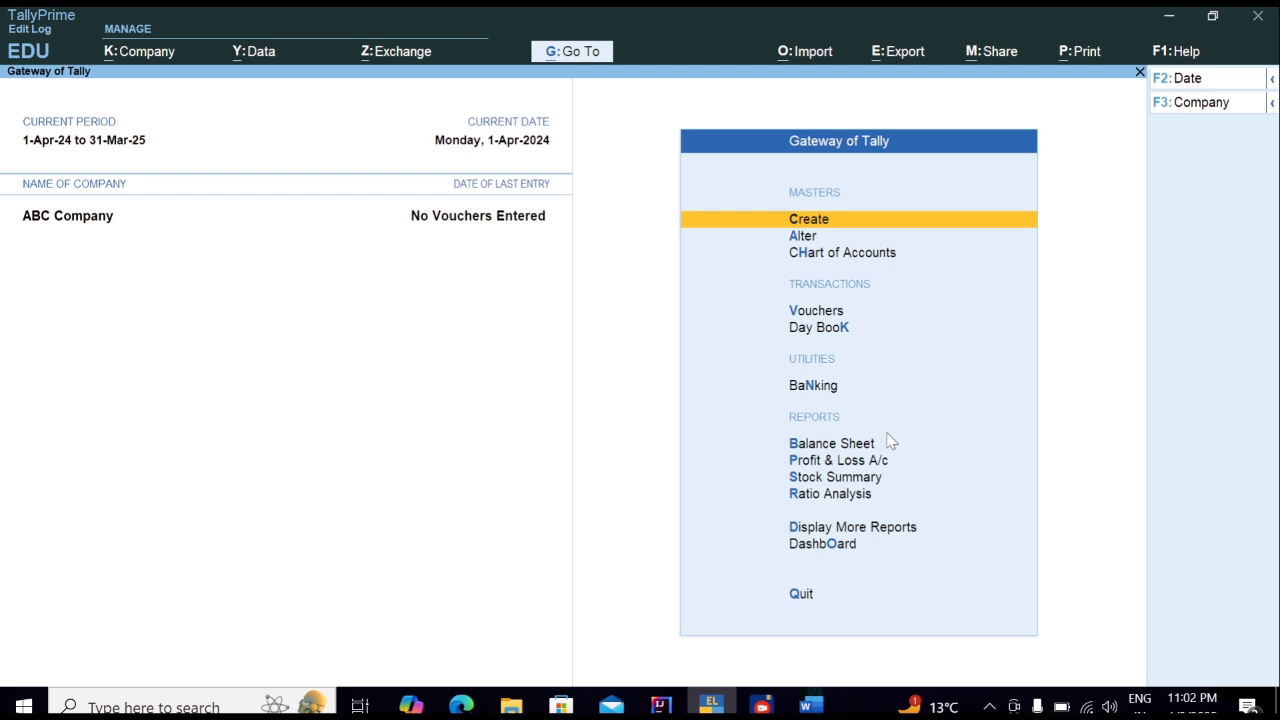
Step: Open a new Purchase voucher for ABC Company
key(Down)
key(Down)
key(Down)
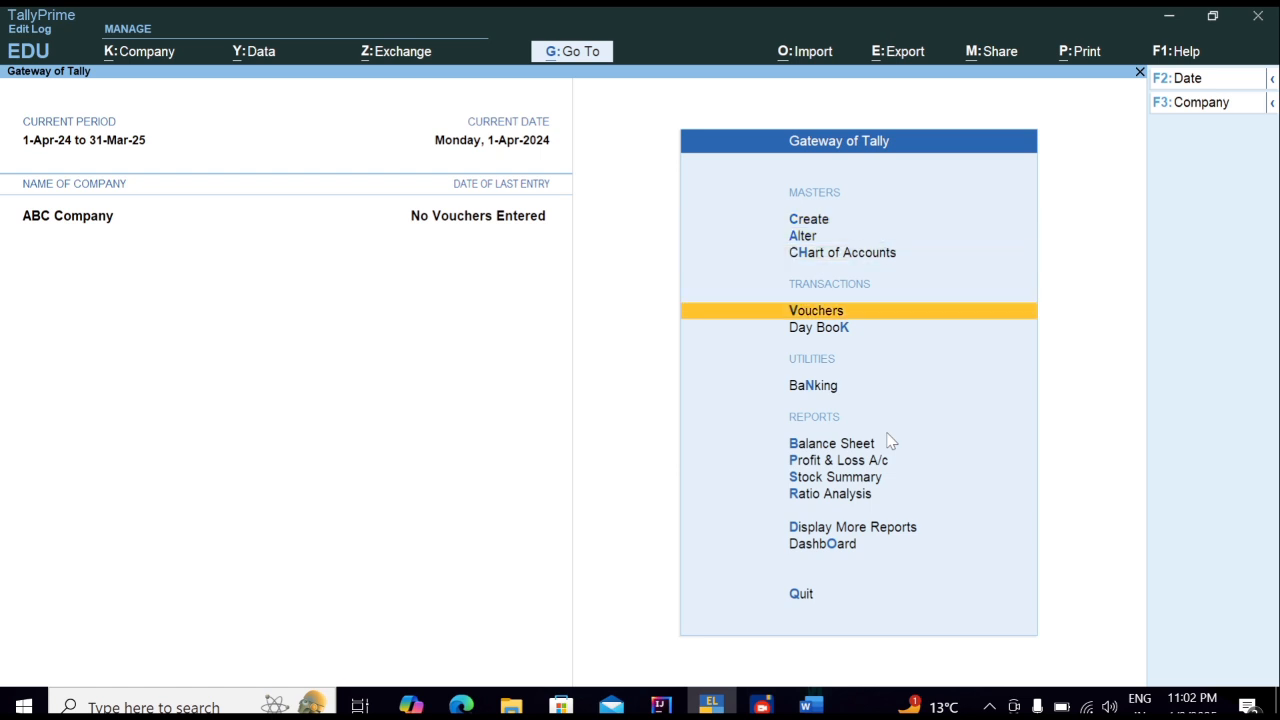
key(Return)
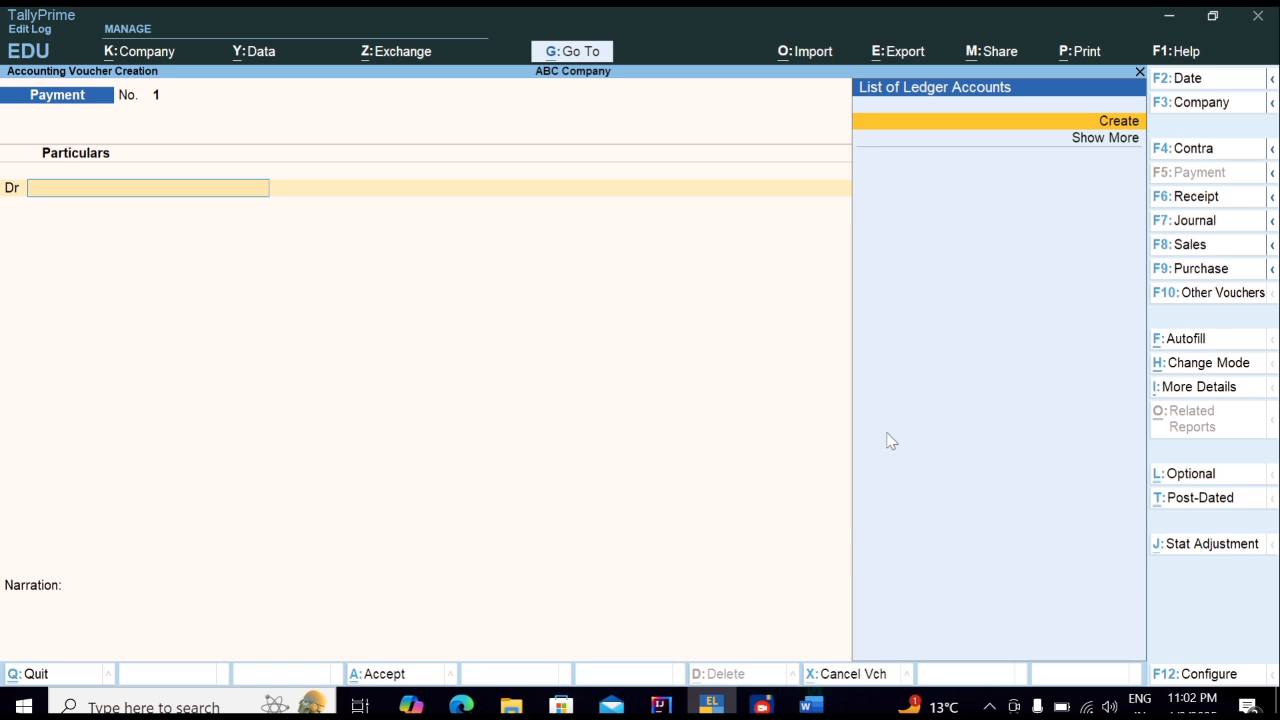
click(1200, 269)
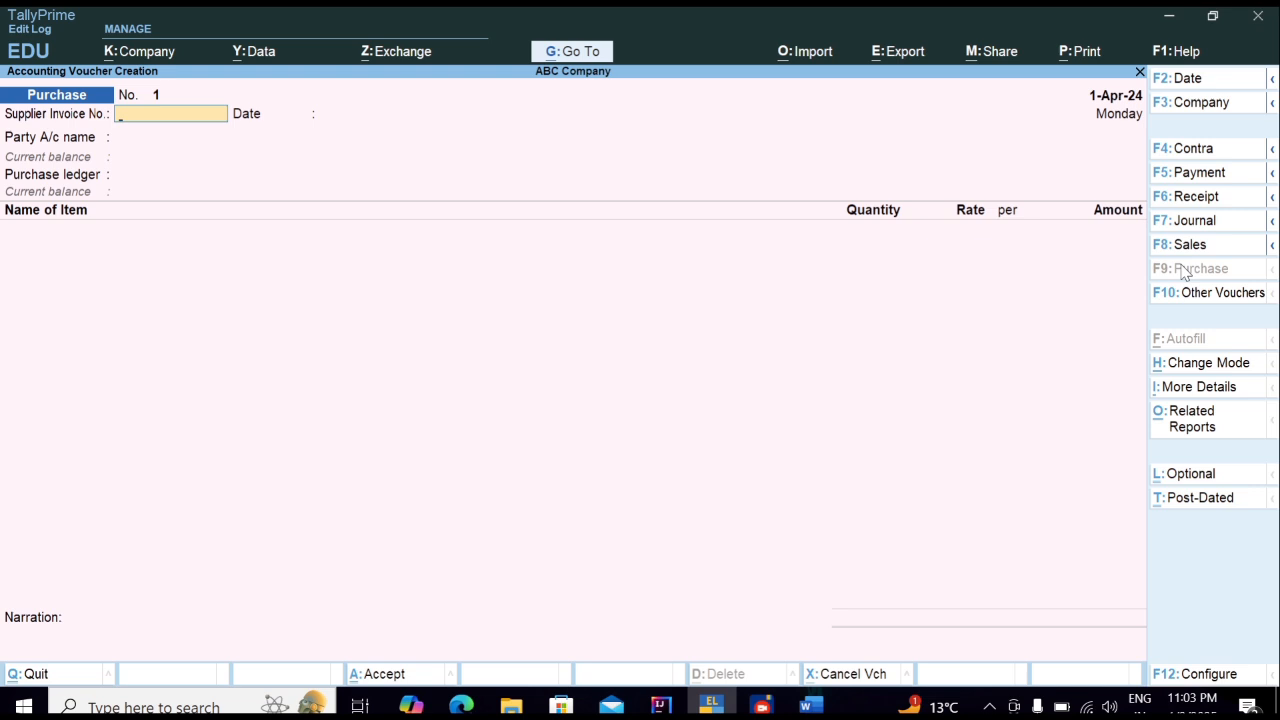
Step: Set the purchase voucher date to 1-1-2025
key(F2)
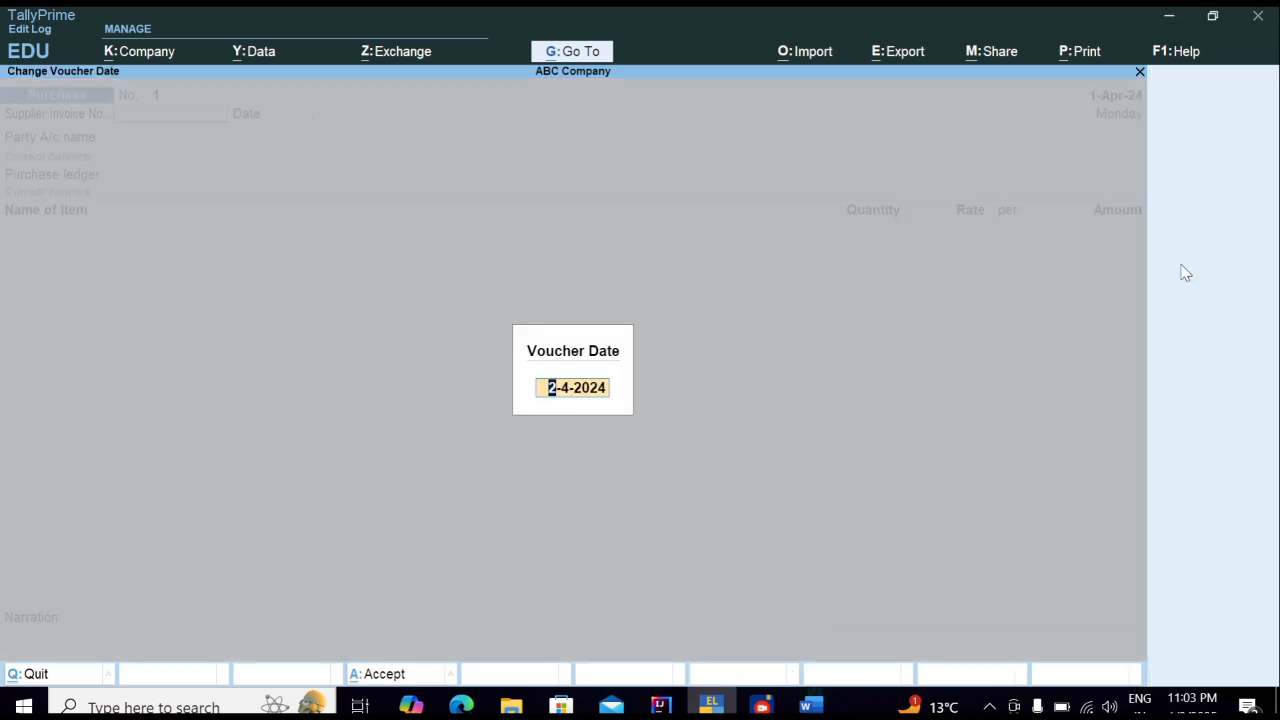
text(1-7)
key(BackSpace)
text(1-2024)
key(BackSpace)
text(5)
key(Return)
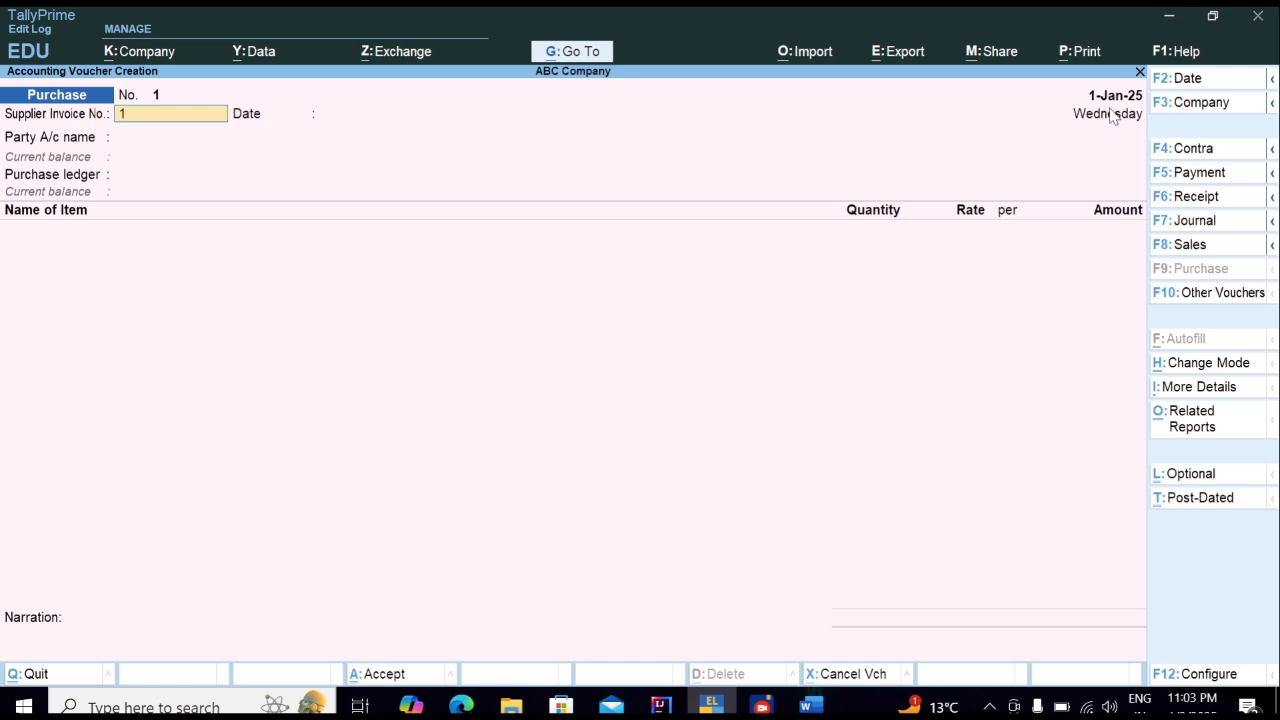
Step: Enter supplier invoice number 1 dated 1-Jan-25 and choose Cash as the party, accepting the default receipt and party details
key(Return)
key(Return)
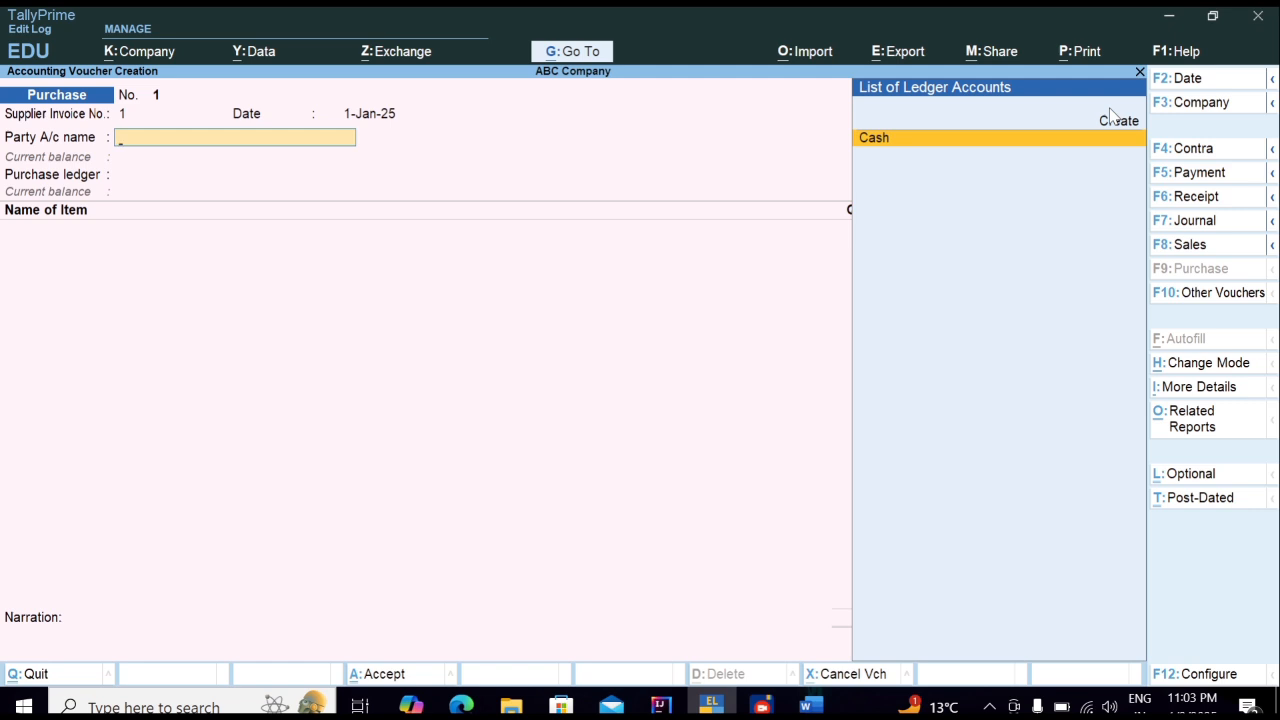
key(Return)
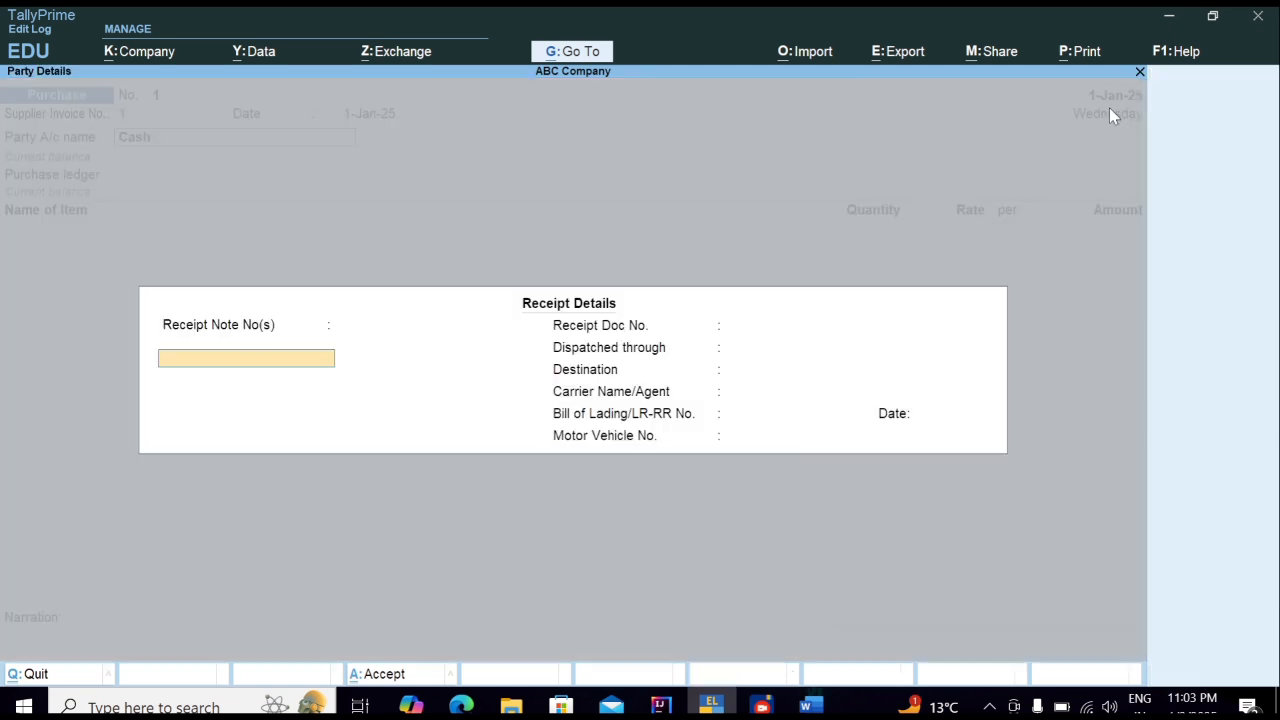
key(ctrl+a)
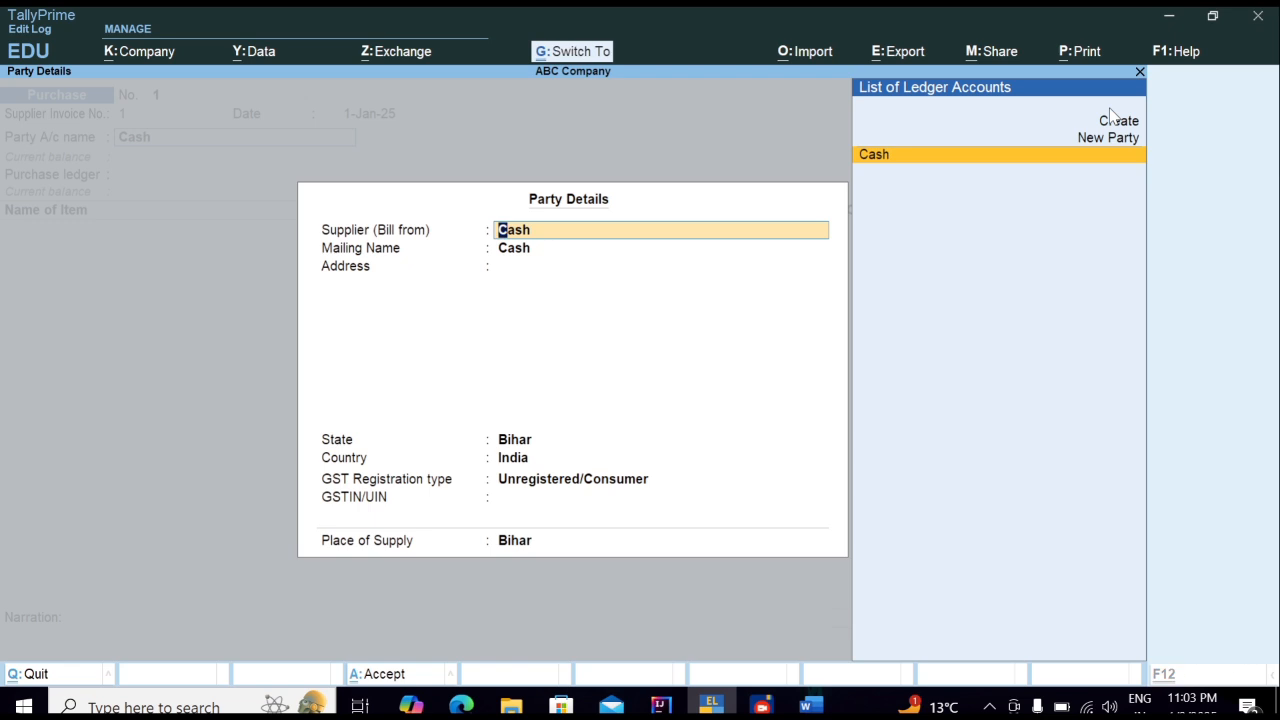
key(ctrl+a)
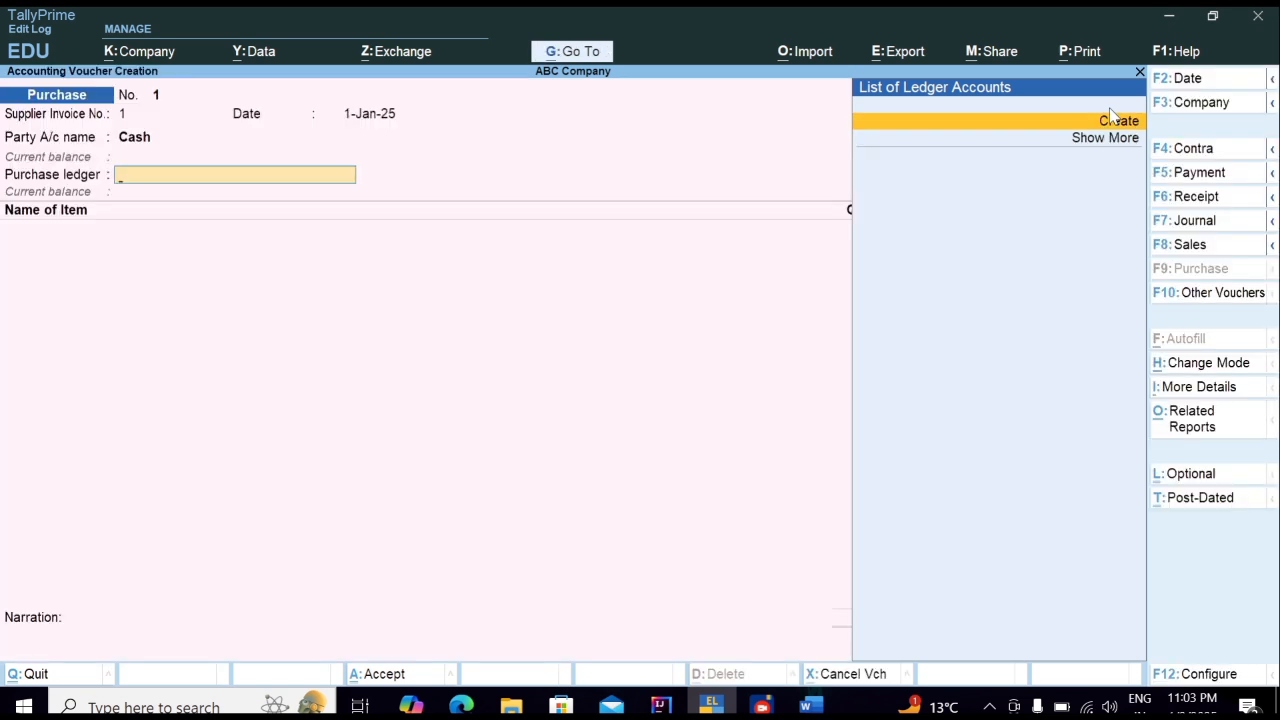
Step: Create a ledger named Purchase under Purchase Accounts and use it as the voucher's purchase ledger
click(1113, 119)
text(Pu)
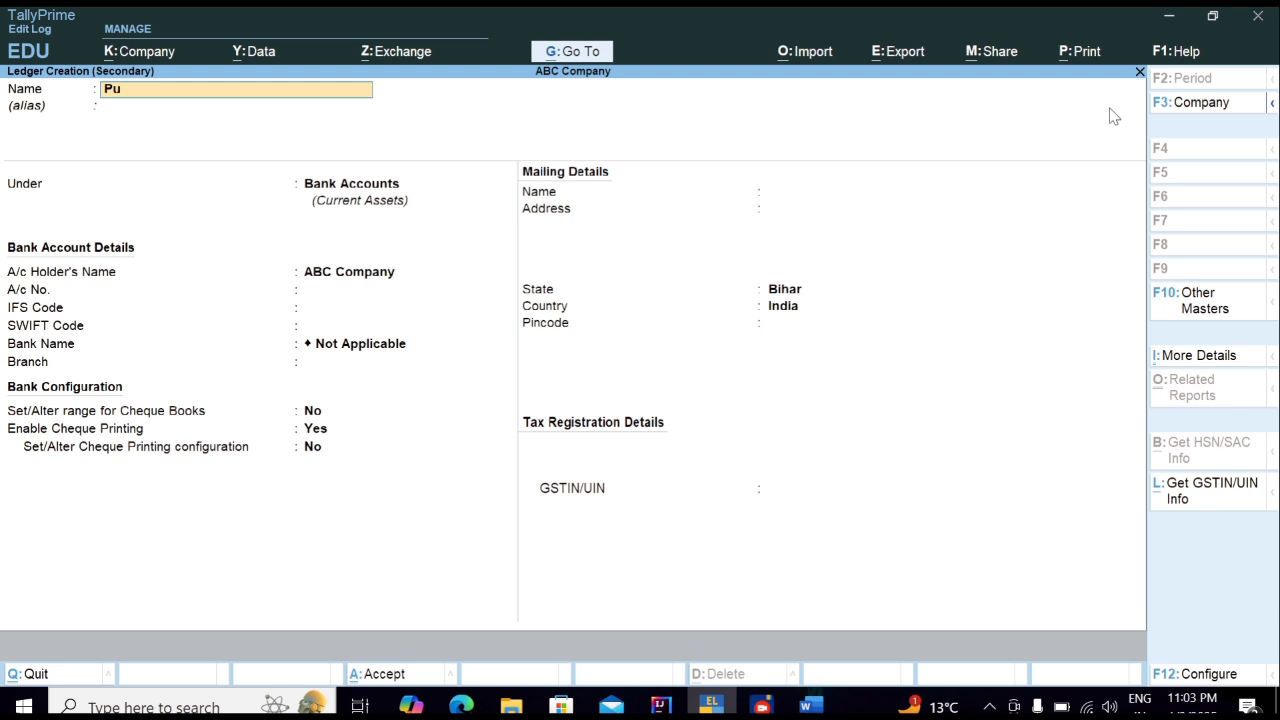
text(rchase)
key(Return)
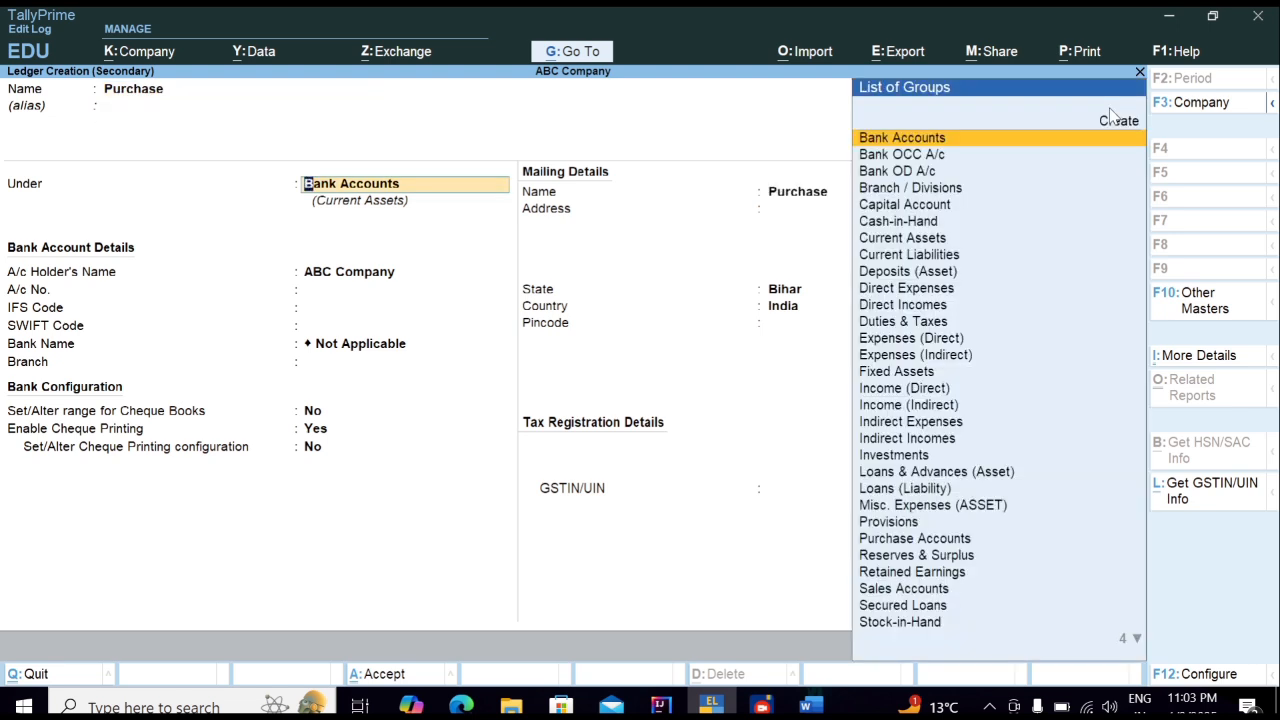
text(Pu)
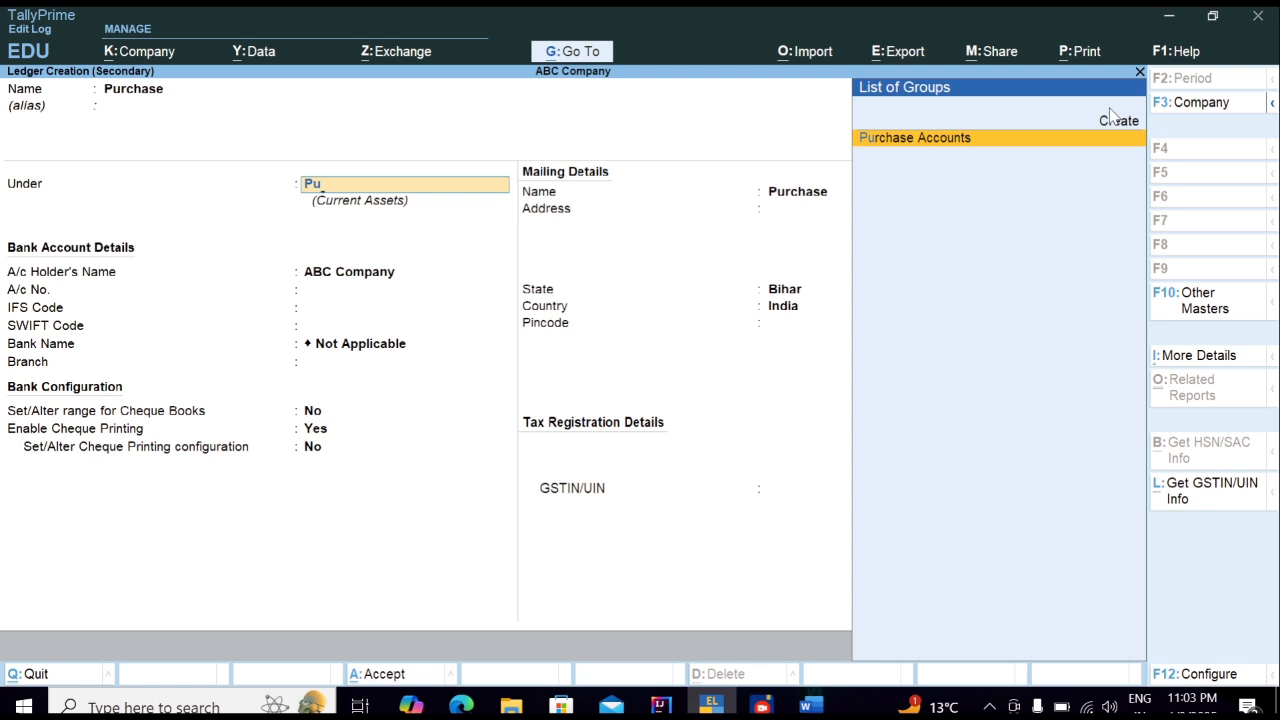
key(Return)
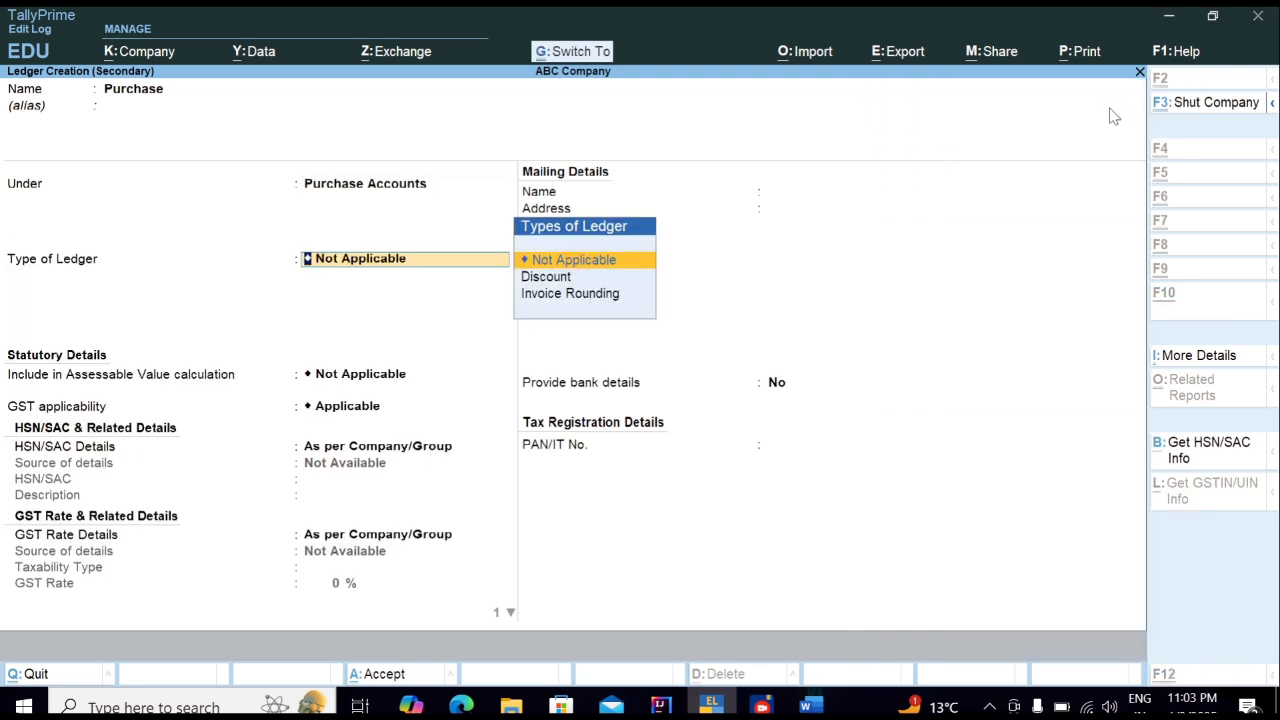
key(ctrl+a)
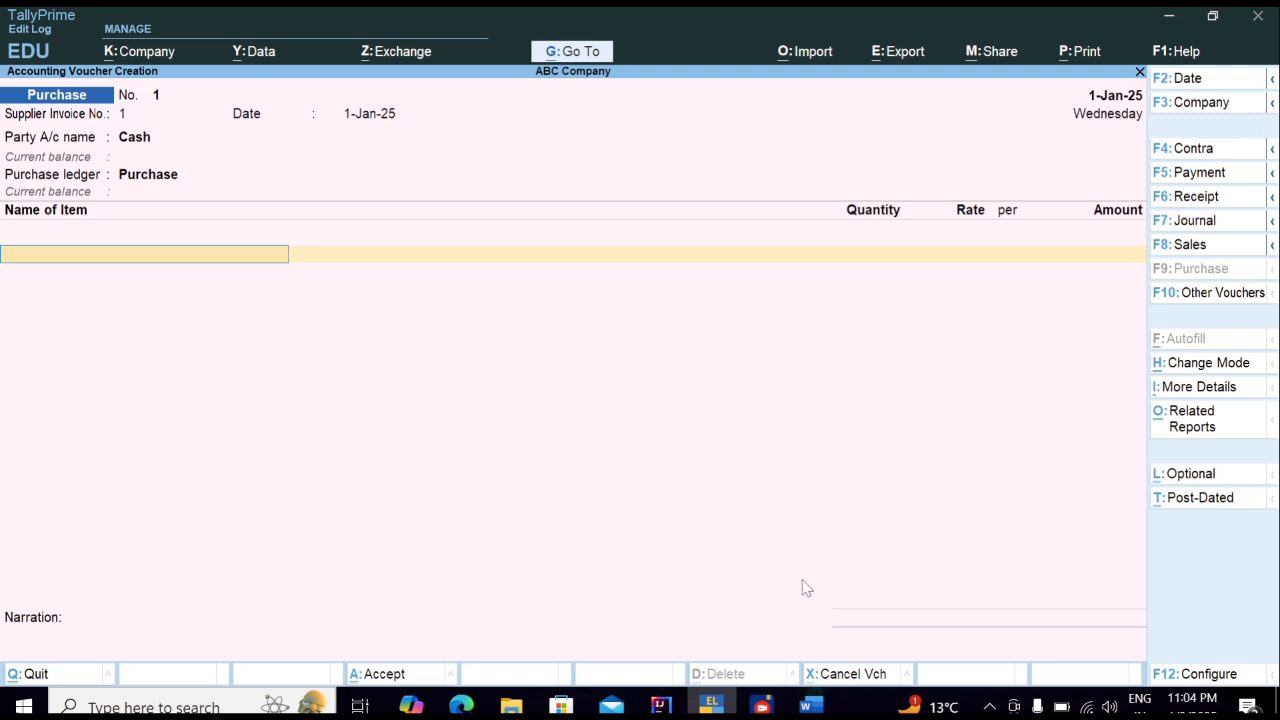
Step: Check the purchase transaction in the Word document, and start a stock item named Python Book under Primary in the TallyPrime voucher
click(822, 705)
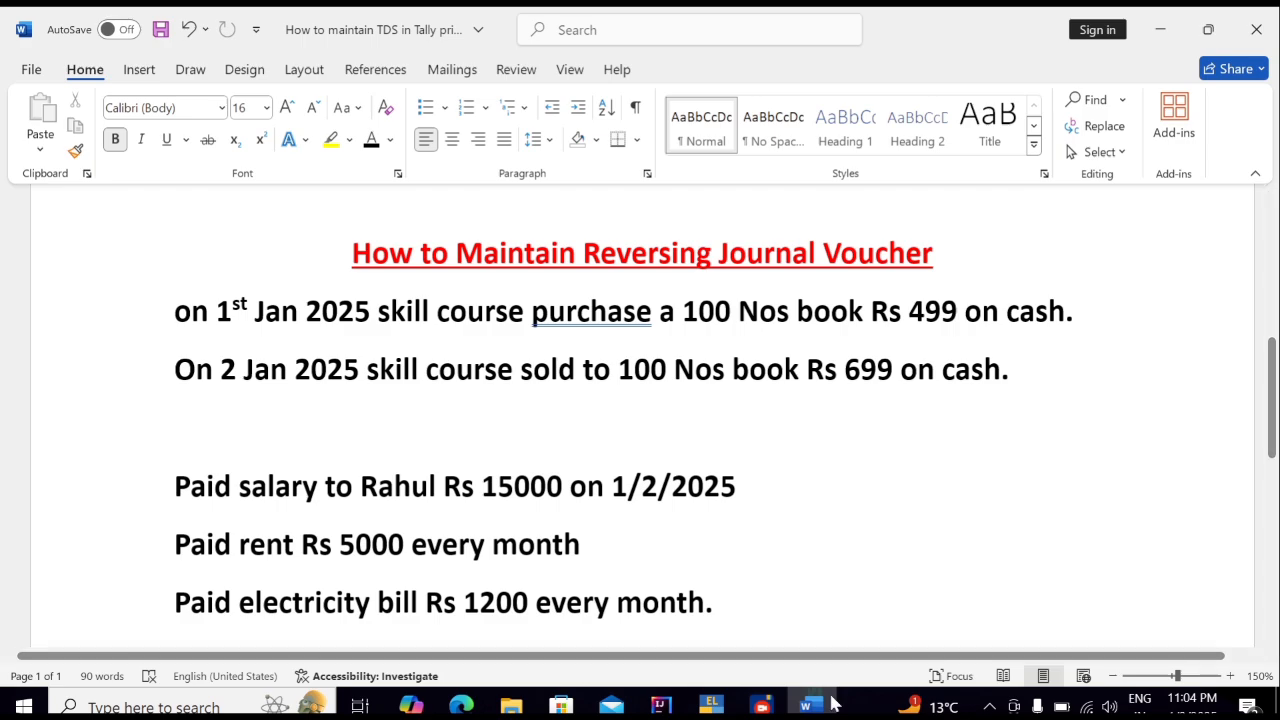
click(711, 707)
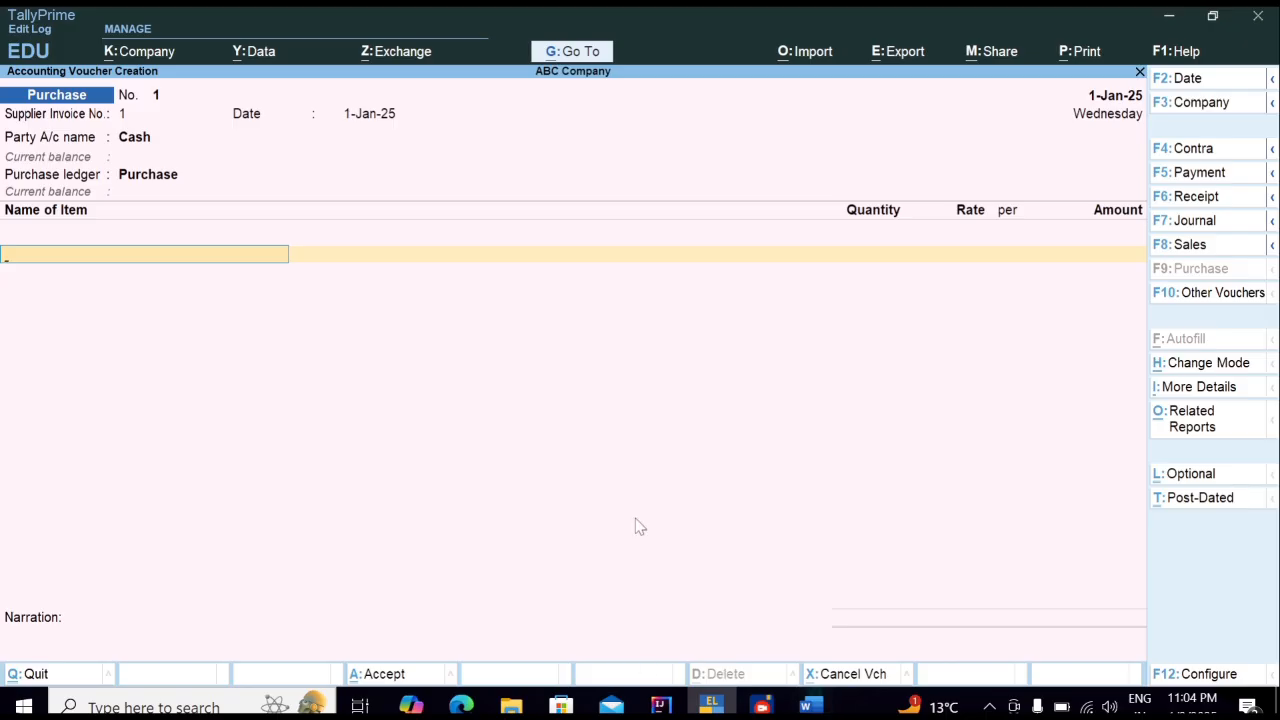
key(Return)
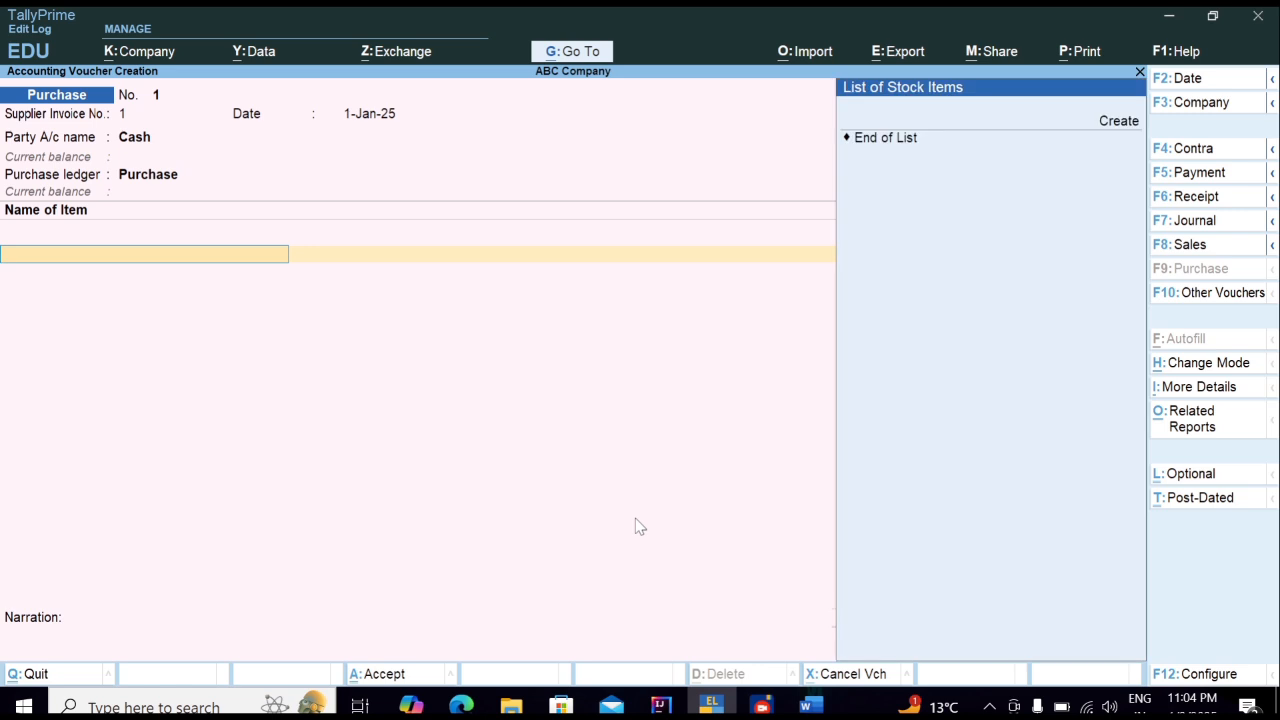
click(1118, 131)
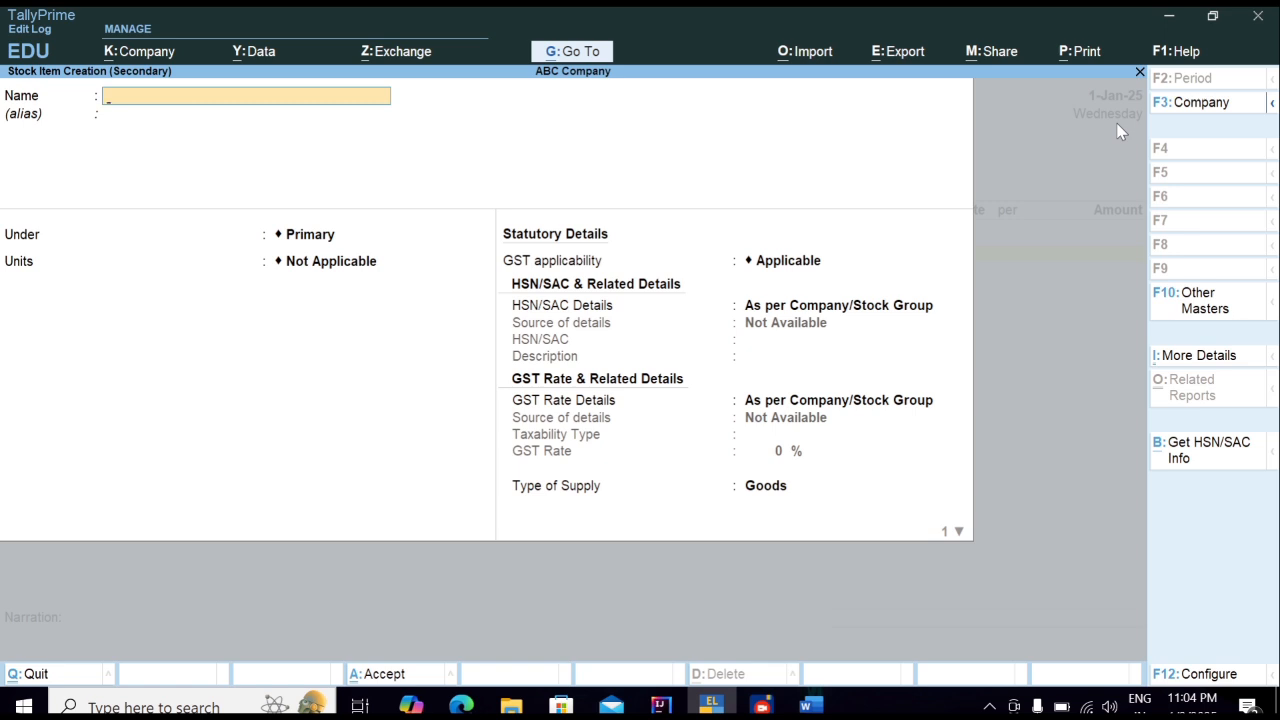
text(Python)
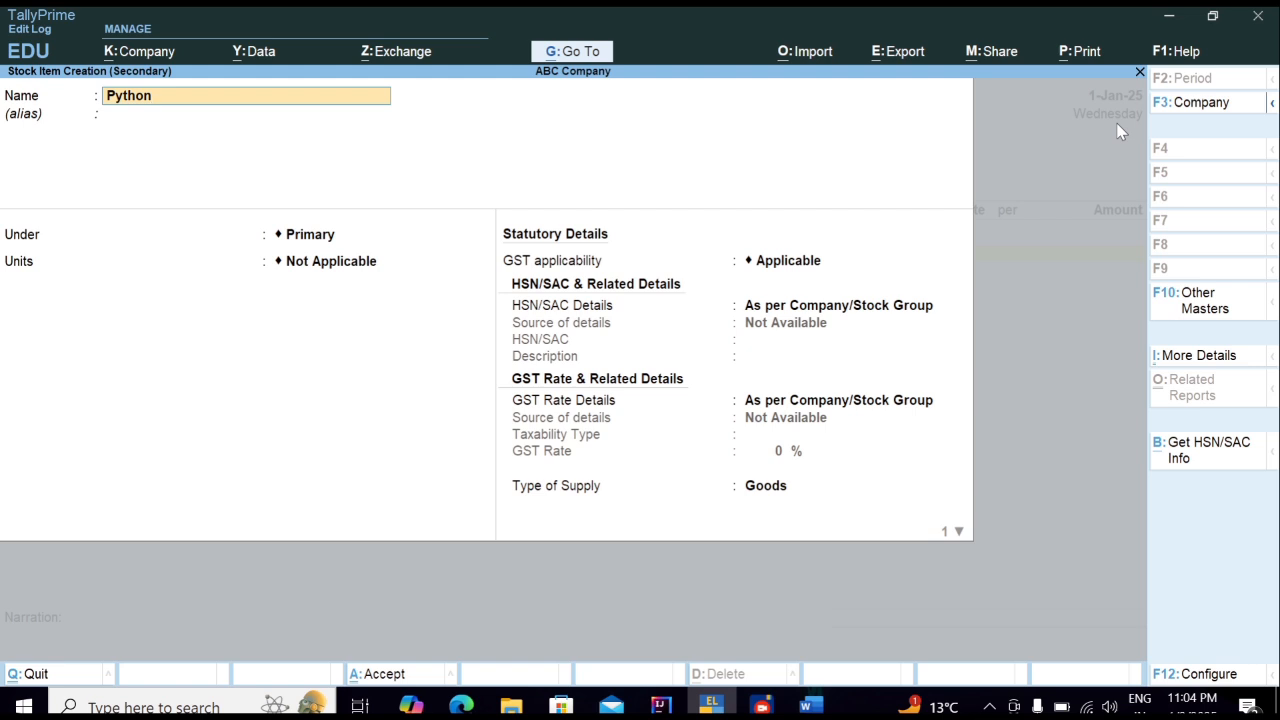
text( Book)
key(Return)
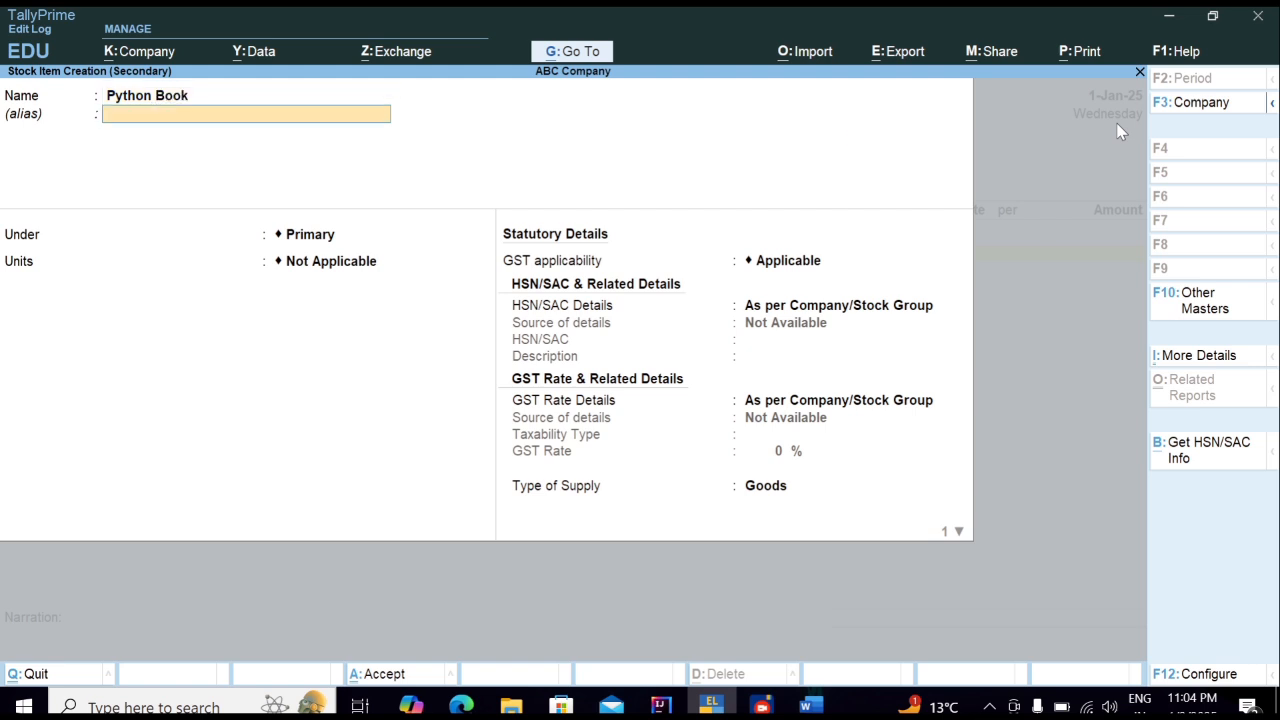
key(Return)
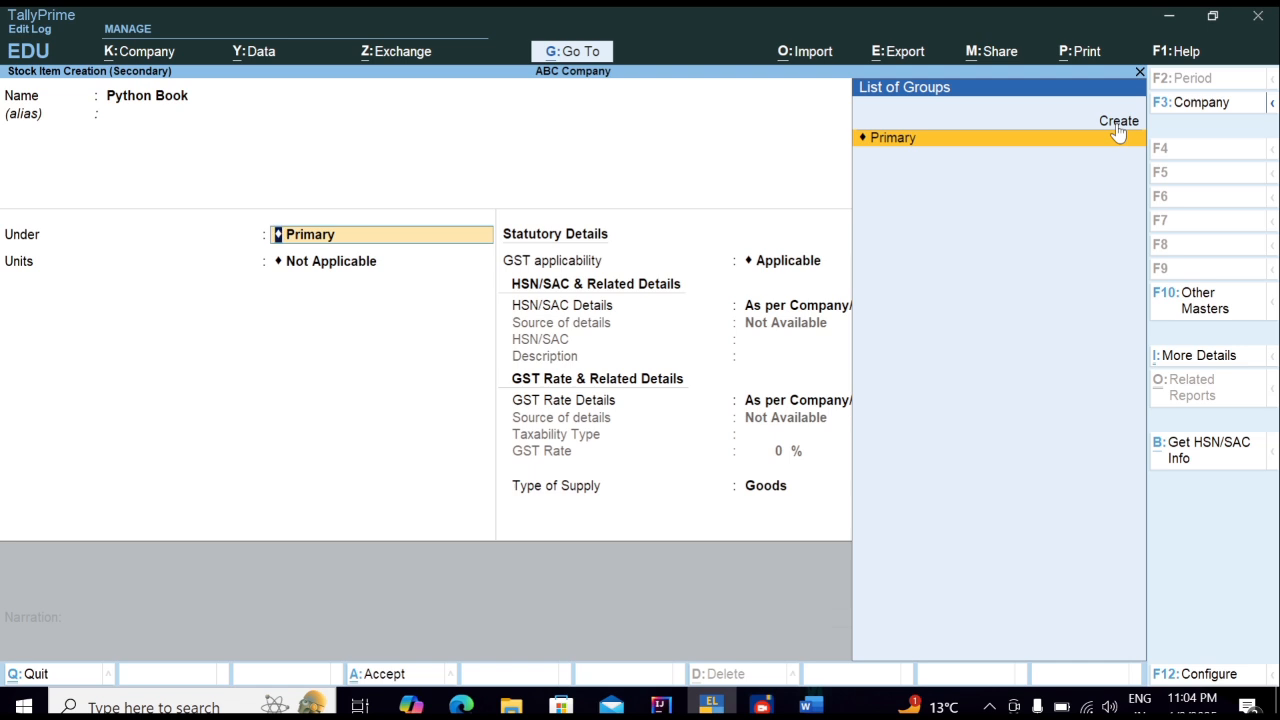
key(Return)
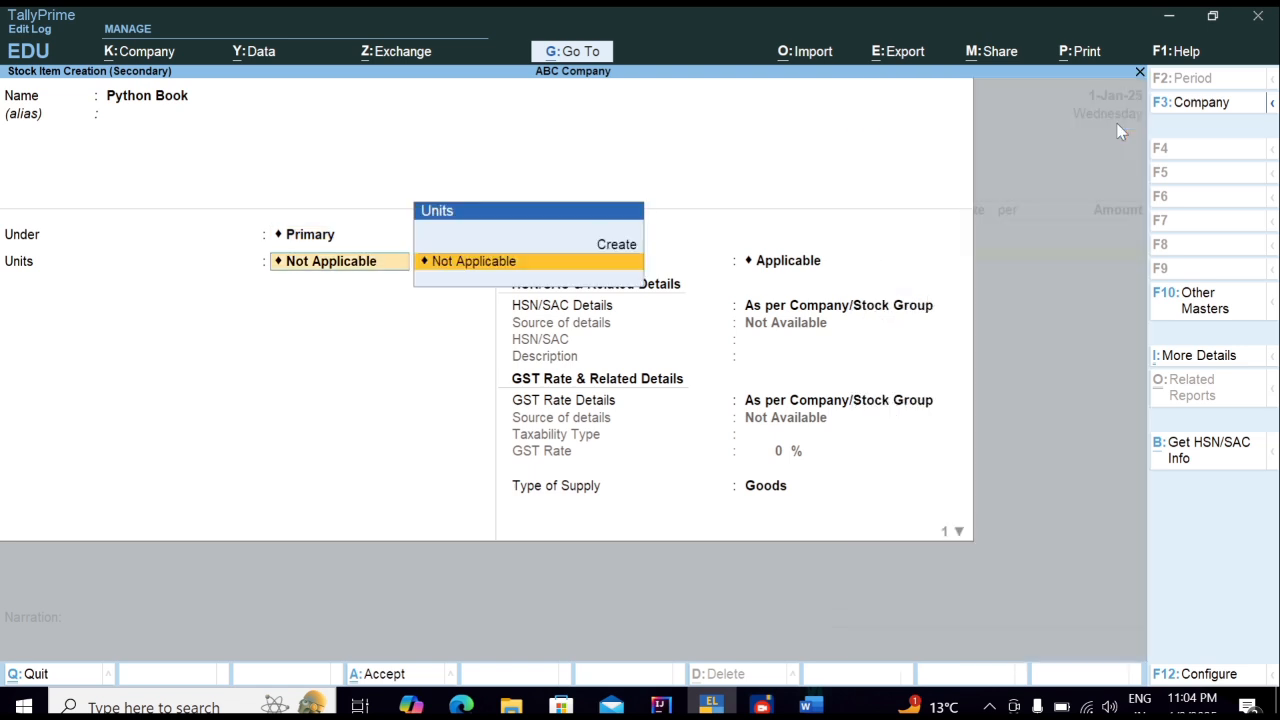
Step: Create a simple unit with symbol nos, formal name Nuber, UQC NOS-NUMBERS and 0 decimal places for the Python Book item
key(Up)
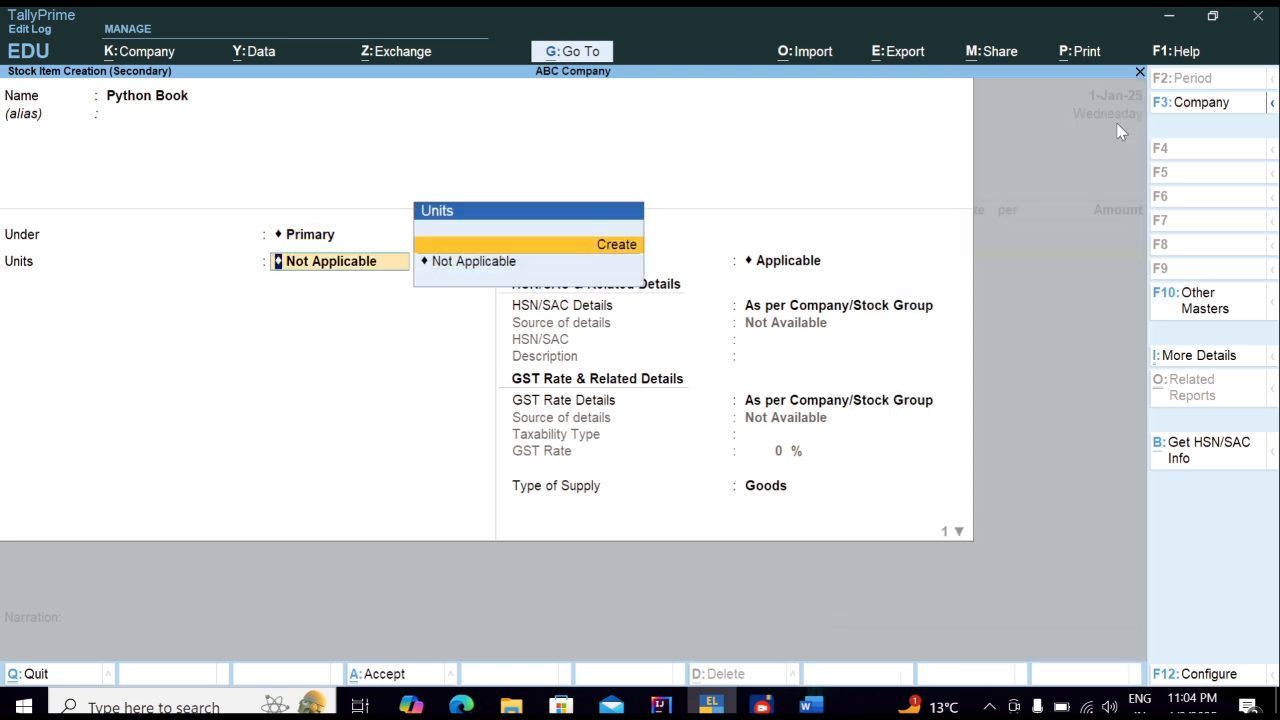
key(Return)
text(n)
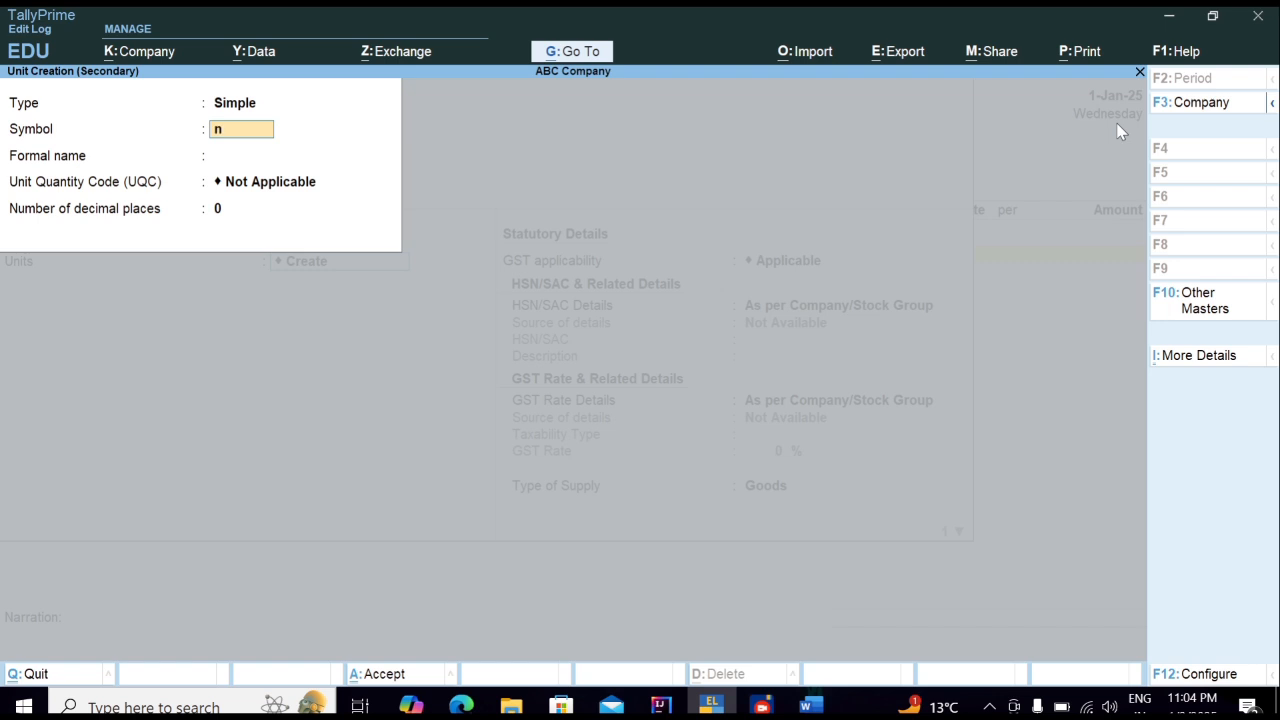
text(os)
key(Return)
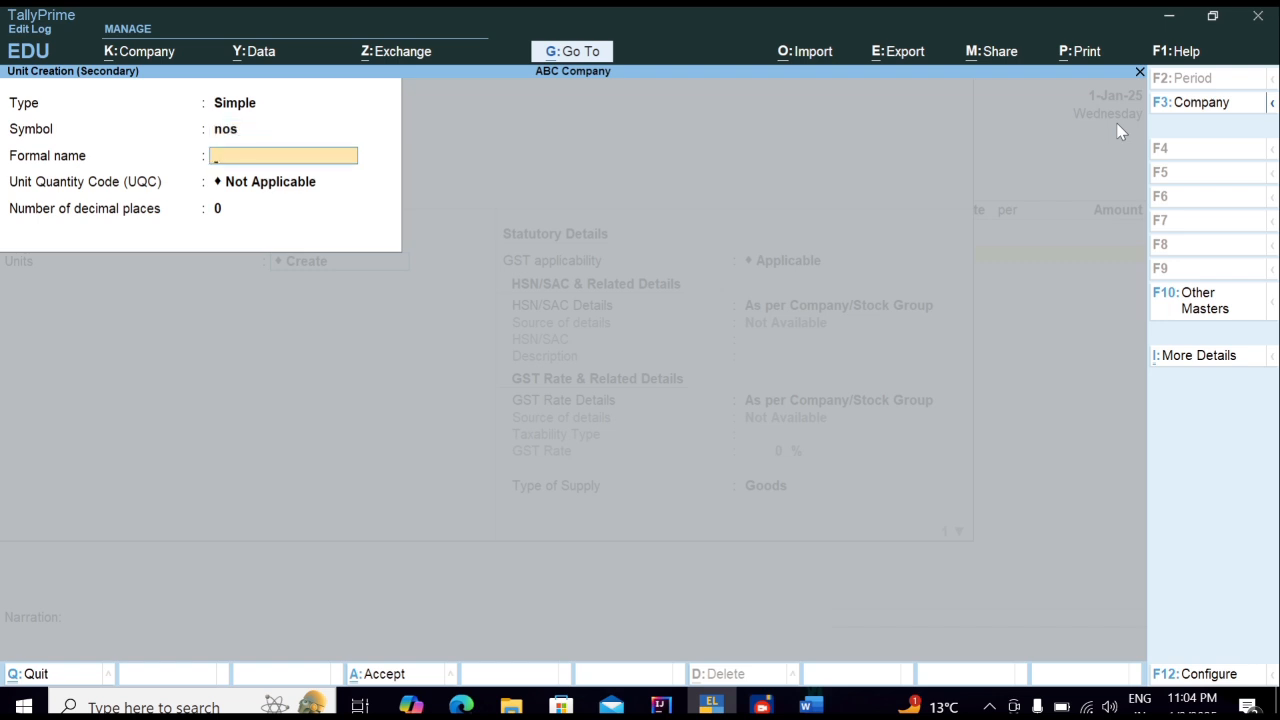
text(Nuber)
key(Return)
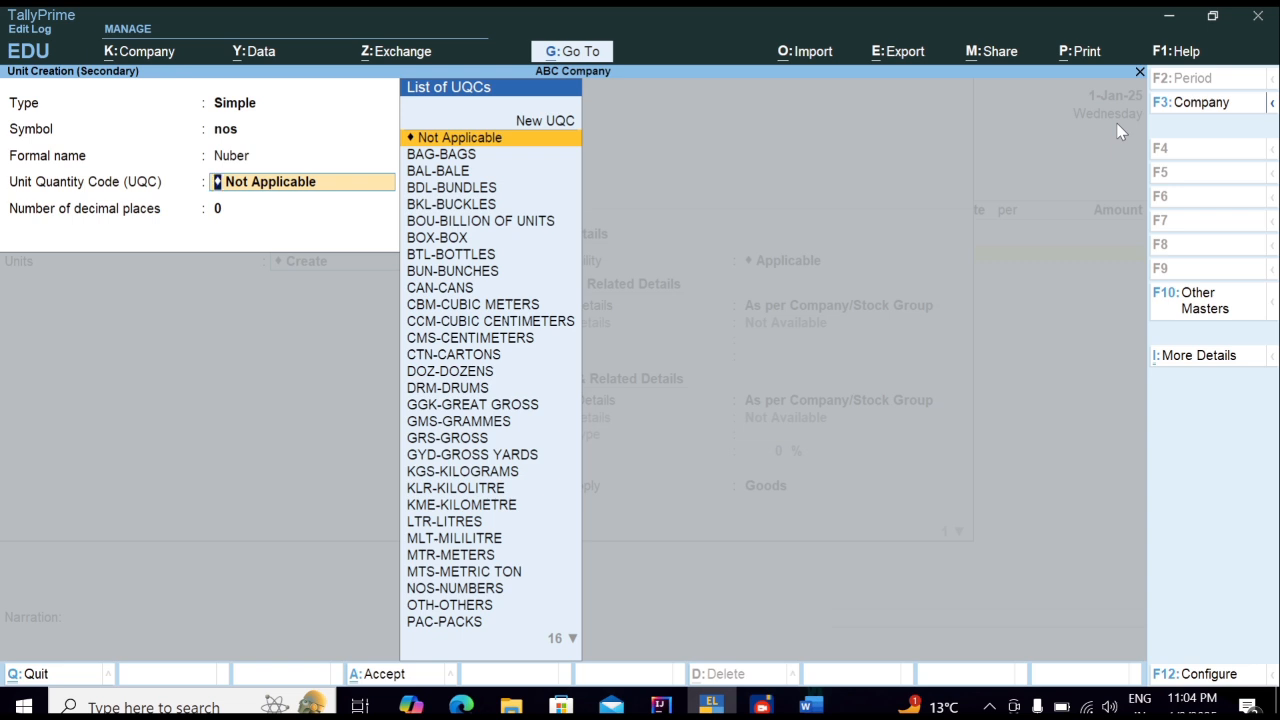
text(n)
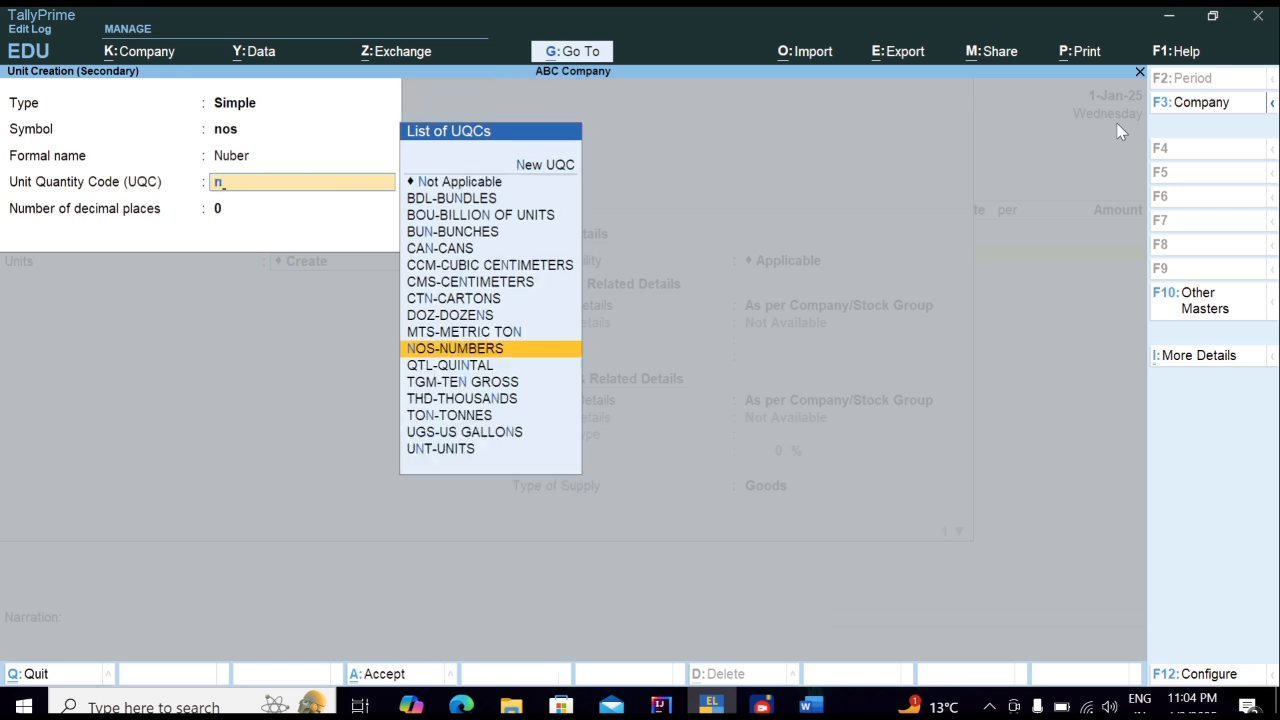
key(Return)
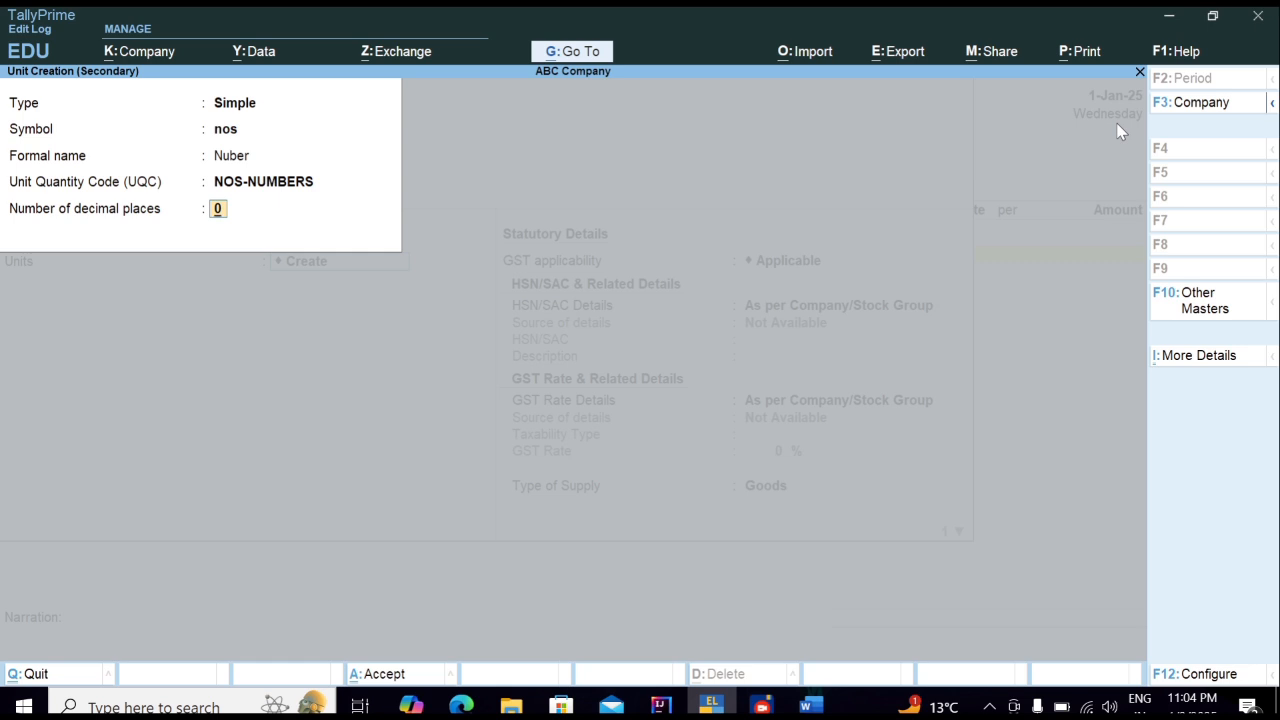
key(Return)
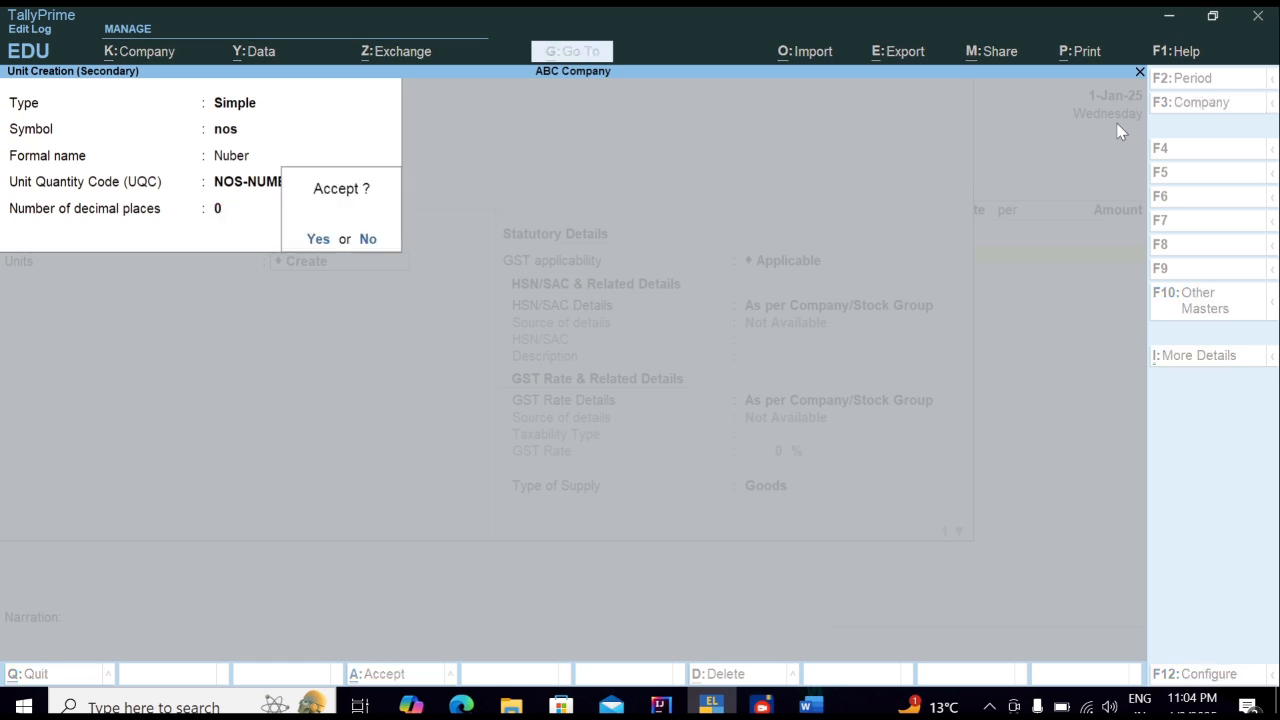
key(Return)
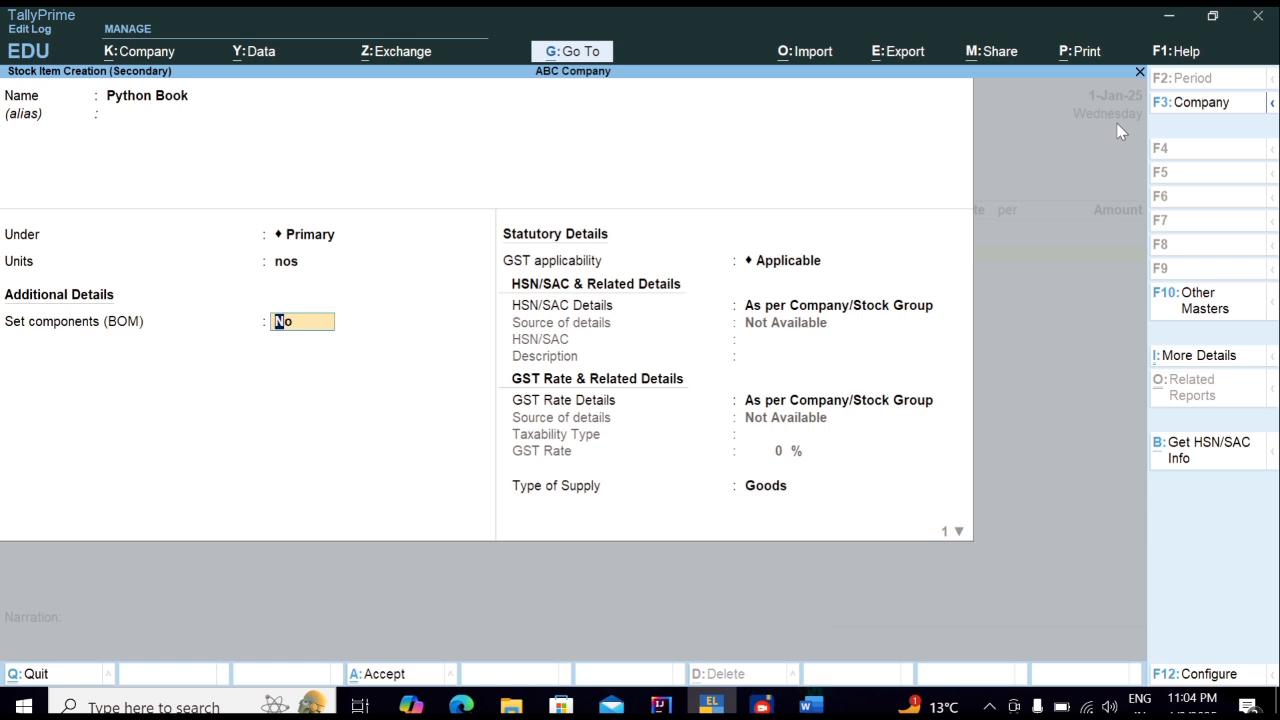
Step: Keep components off and GST applicable for Python Book, and specify HSN/SAC 23472 with a blank description
key(Return)
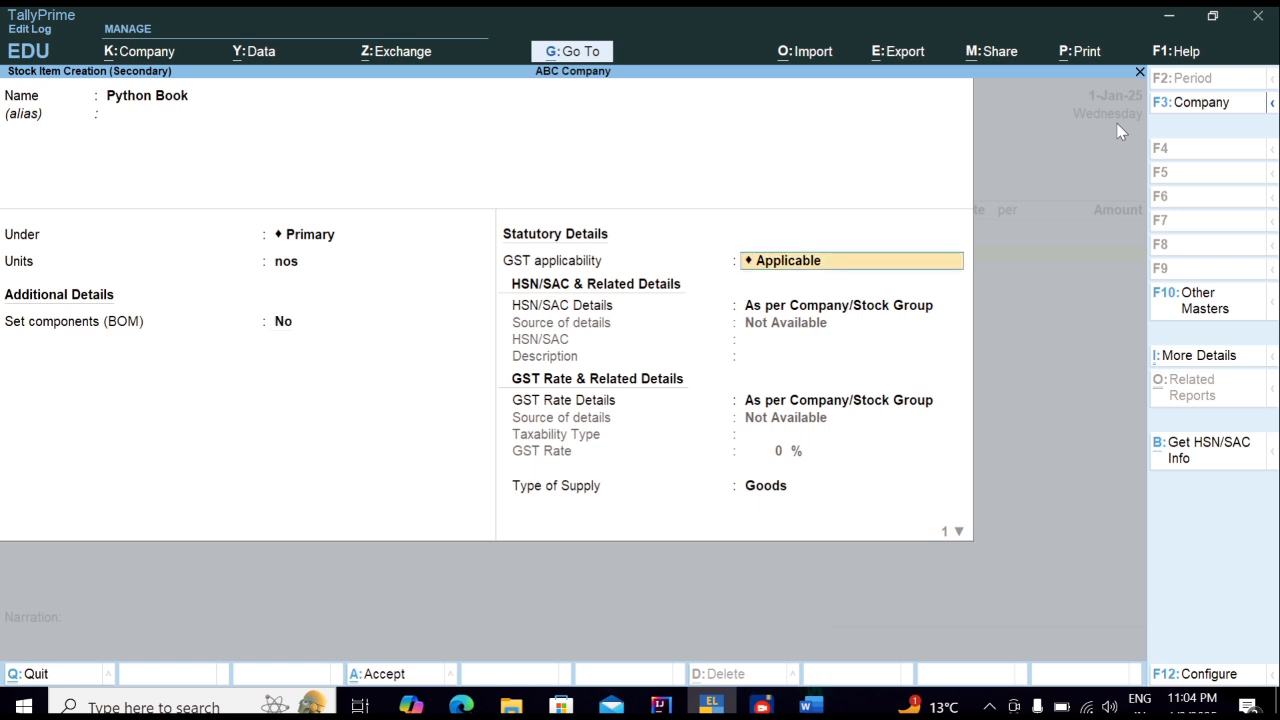
key(Return)
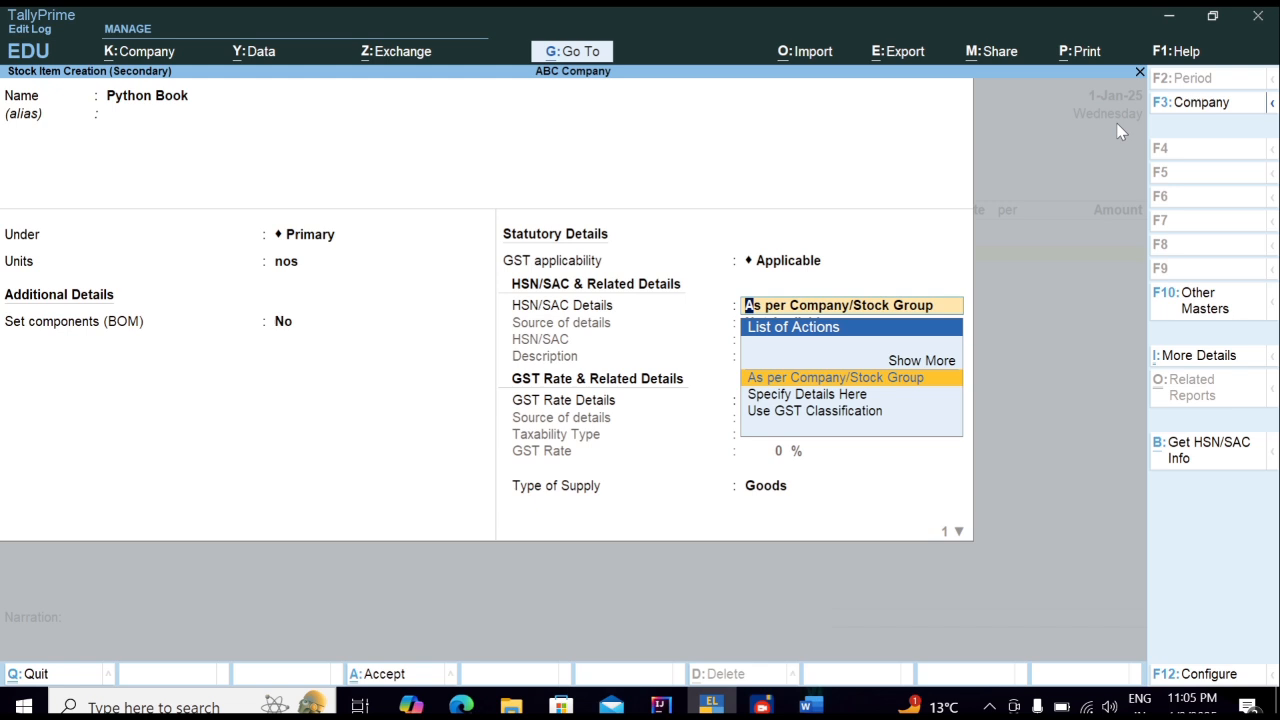
key(Down)
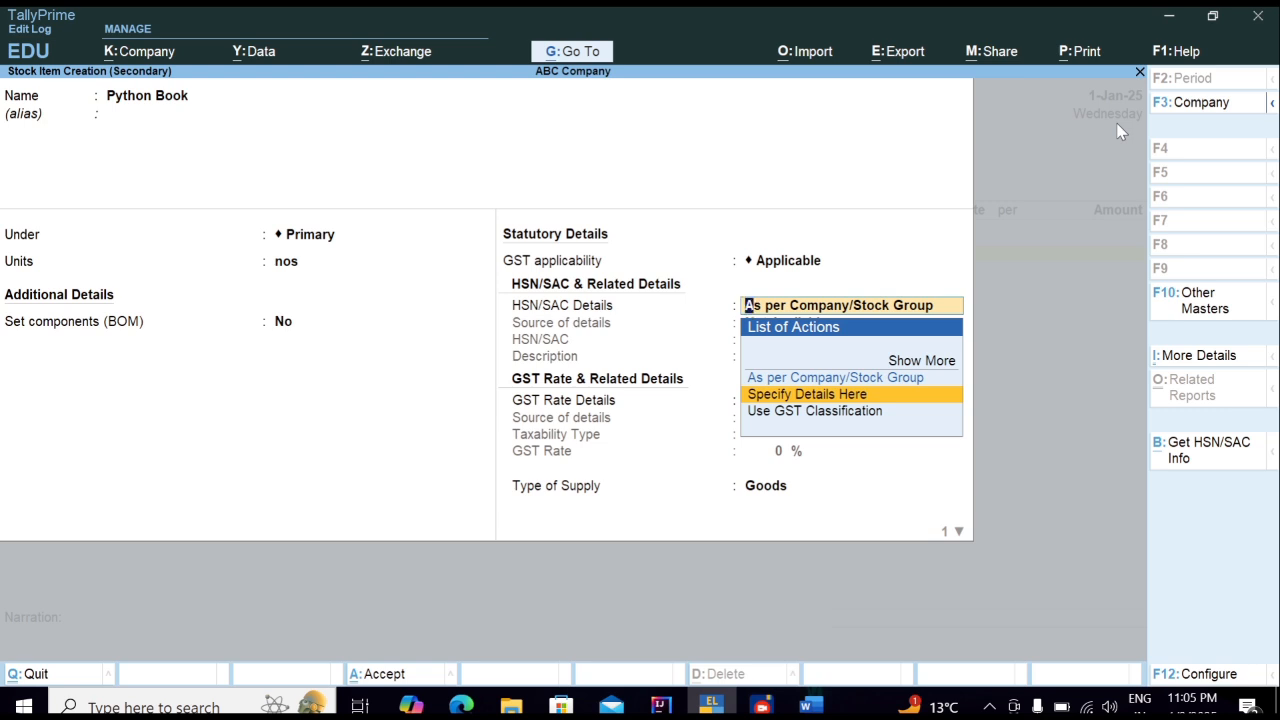
key(Return)
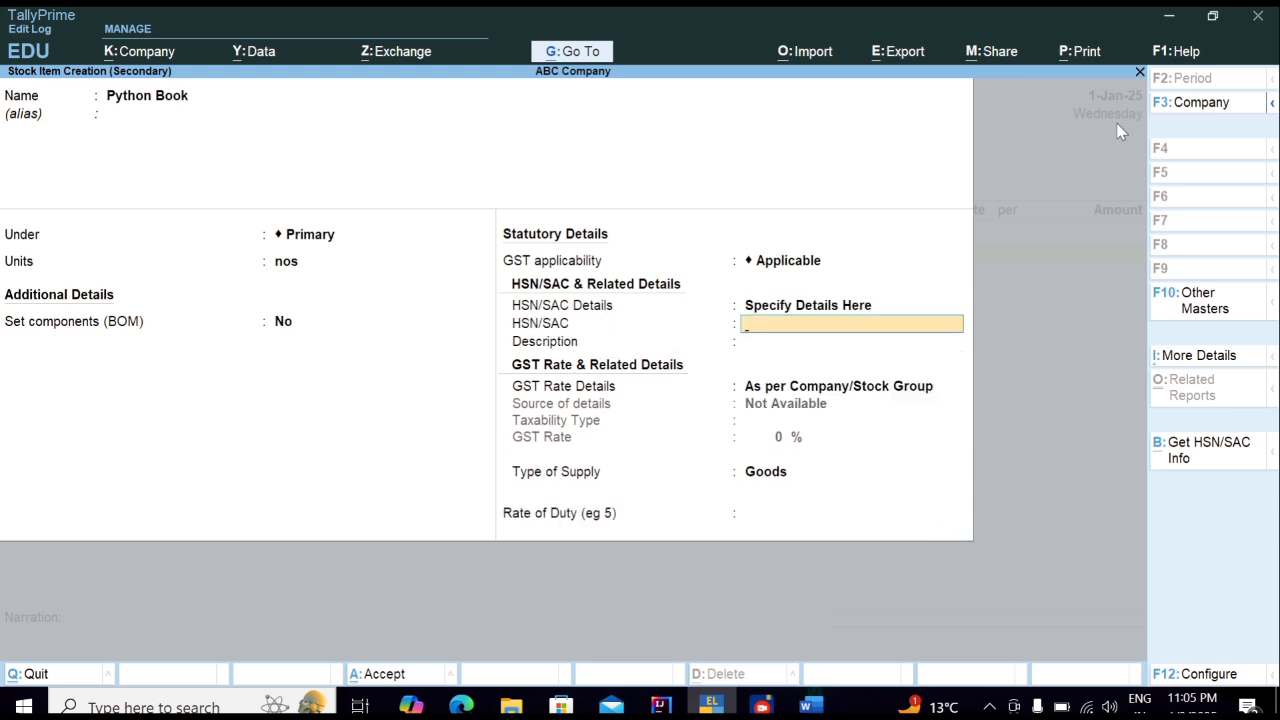
text(23472)
key(Return)
key(Return)
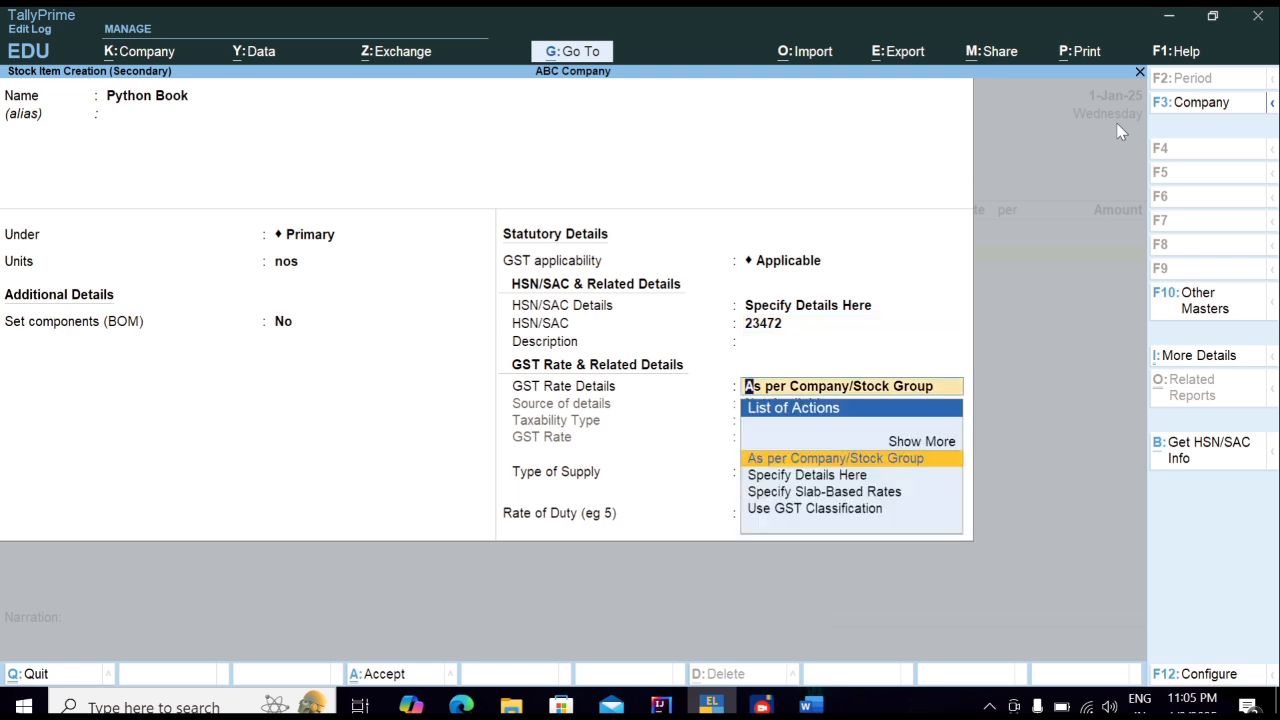
Step: Specify a Taxable GST rate of 12% with supply type Goods for Python Book, and save the stock item
key(Down)
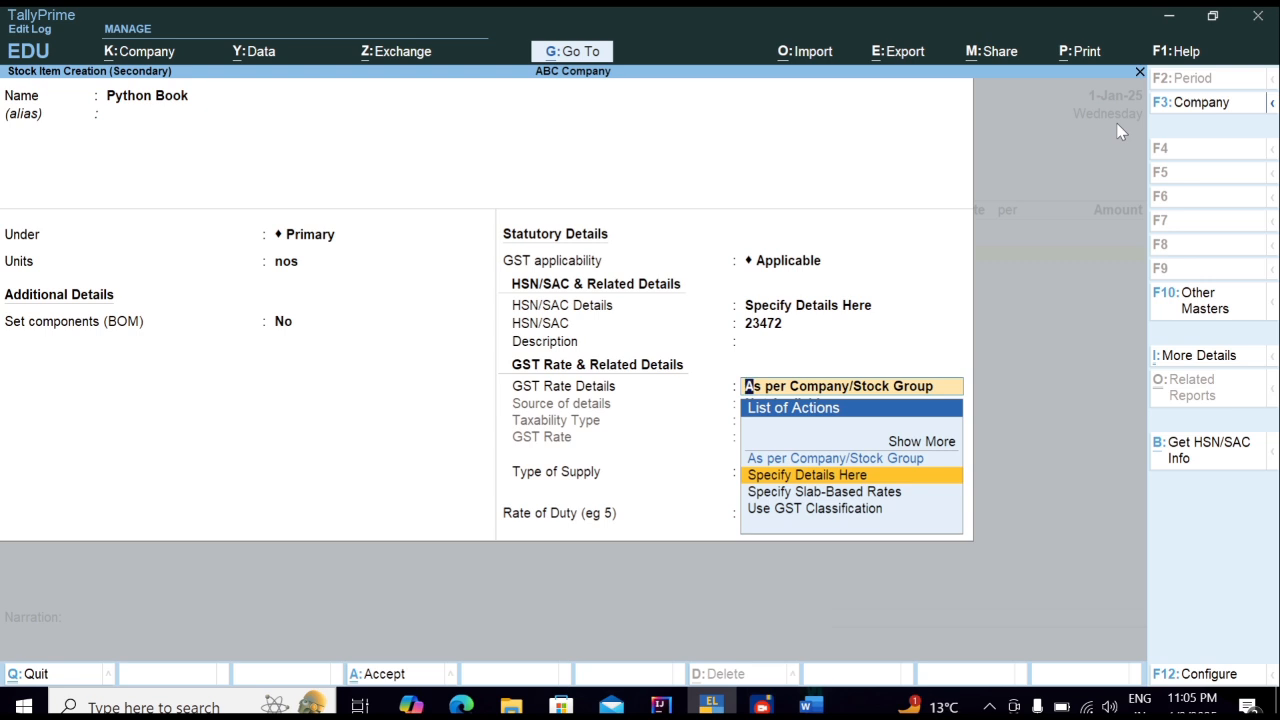
key(Return)
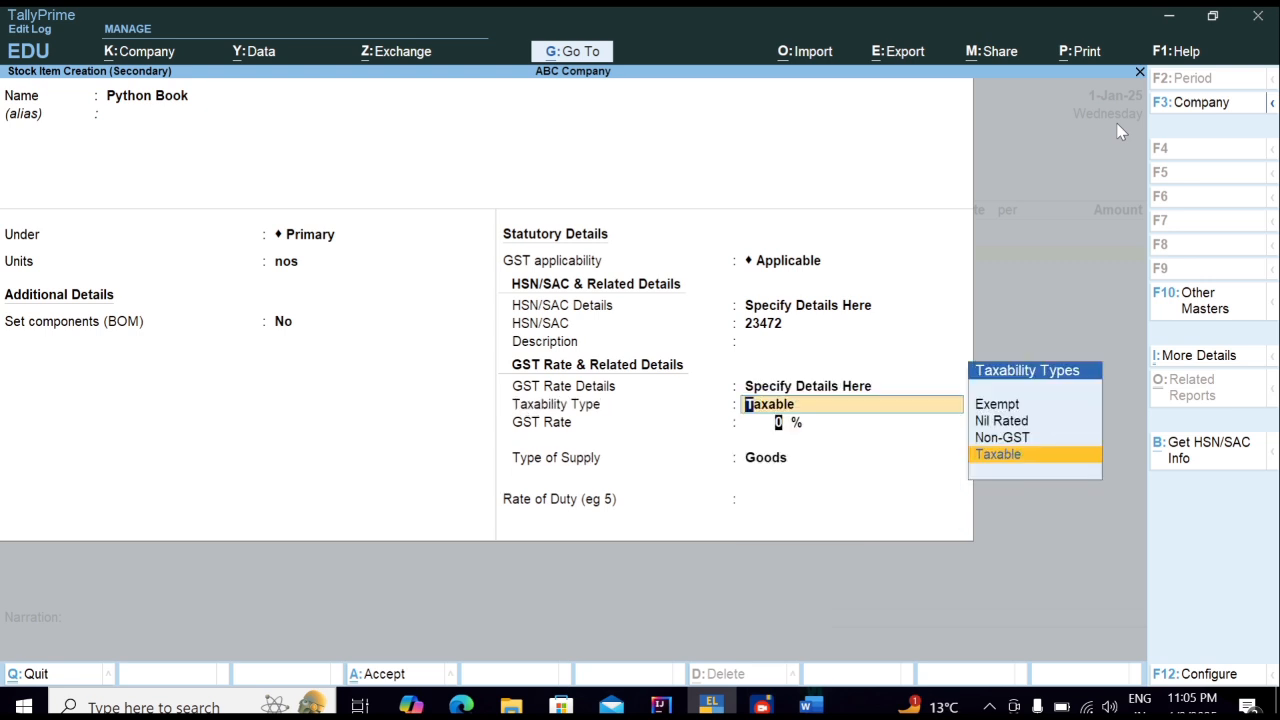
key(Return)
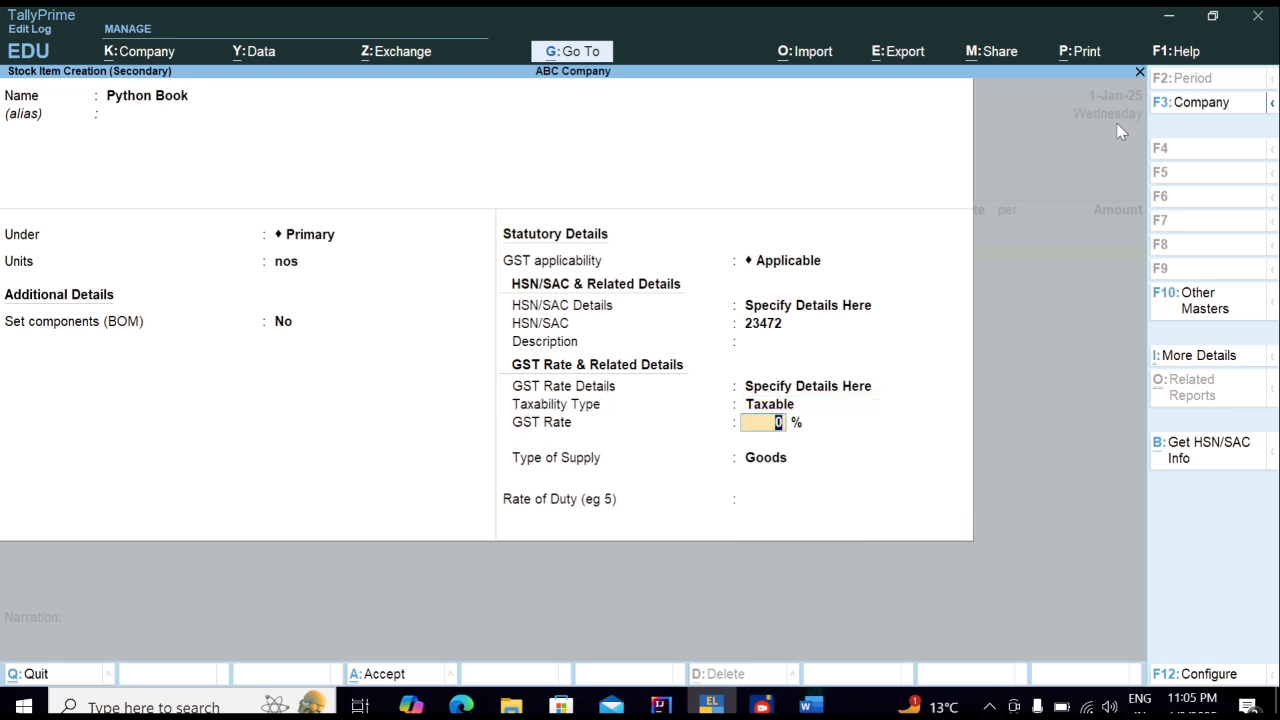
text(12)
key(Return)
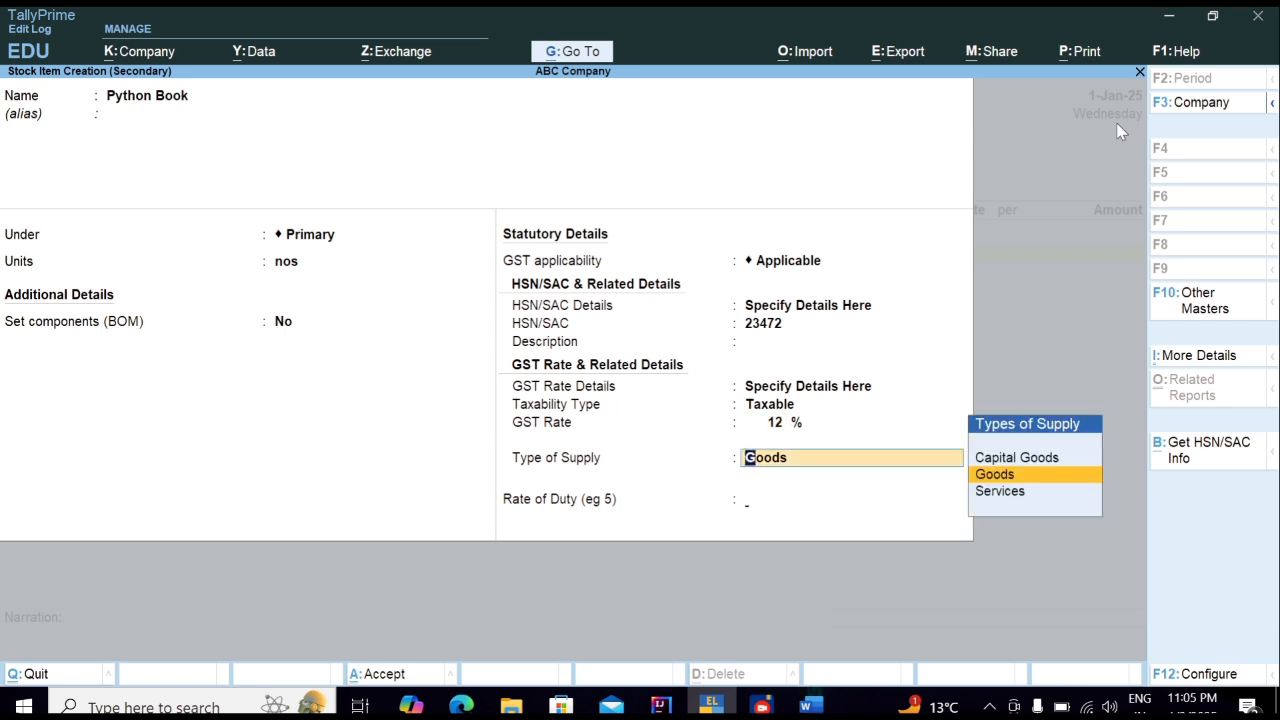
key(Return)
key(Return)
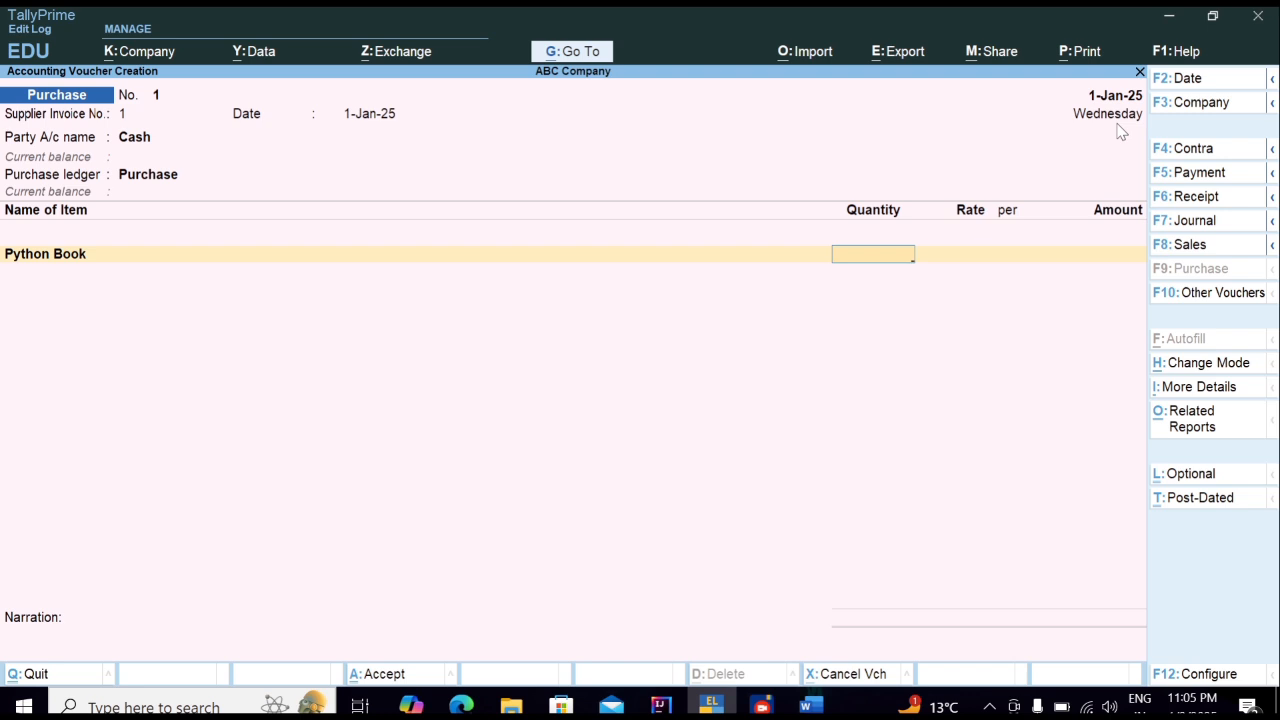
Step: Enter 100 nos of Python Book at a rate of 499 per nos, checking the price in the Word document
text(100)
key(Return)
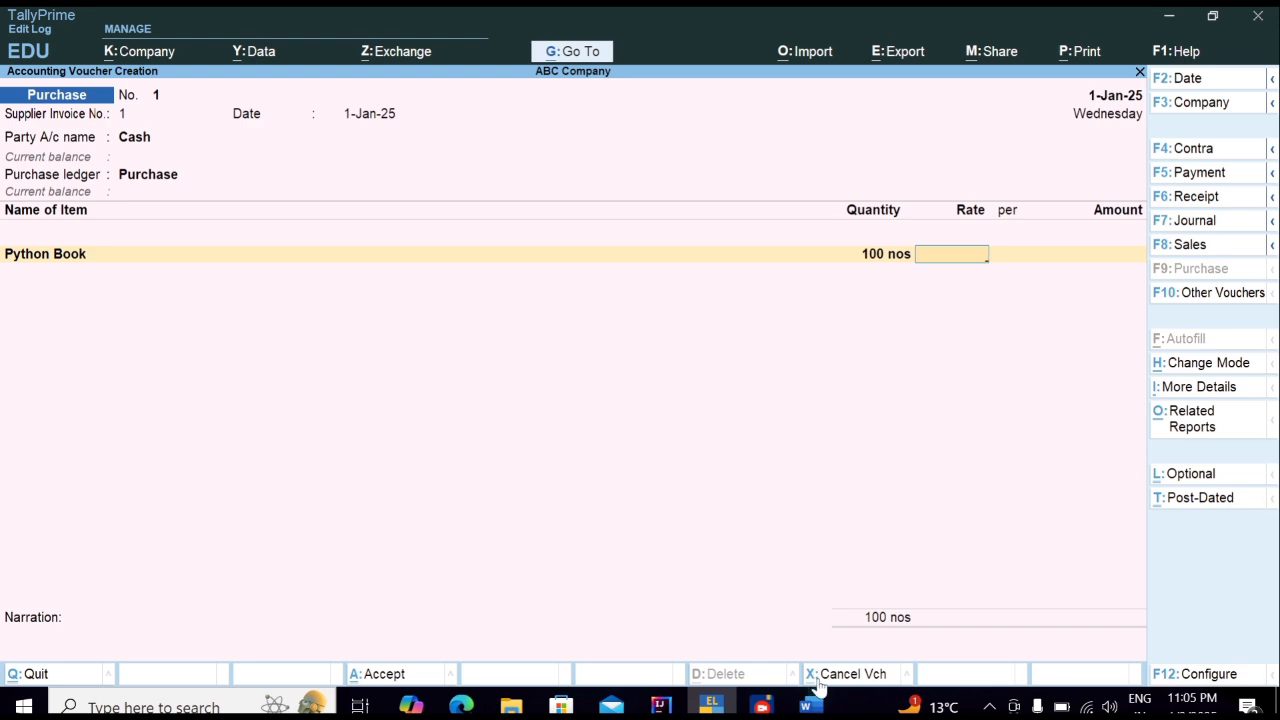
click(806, 707)
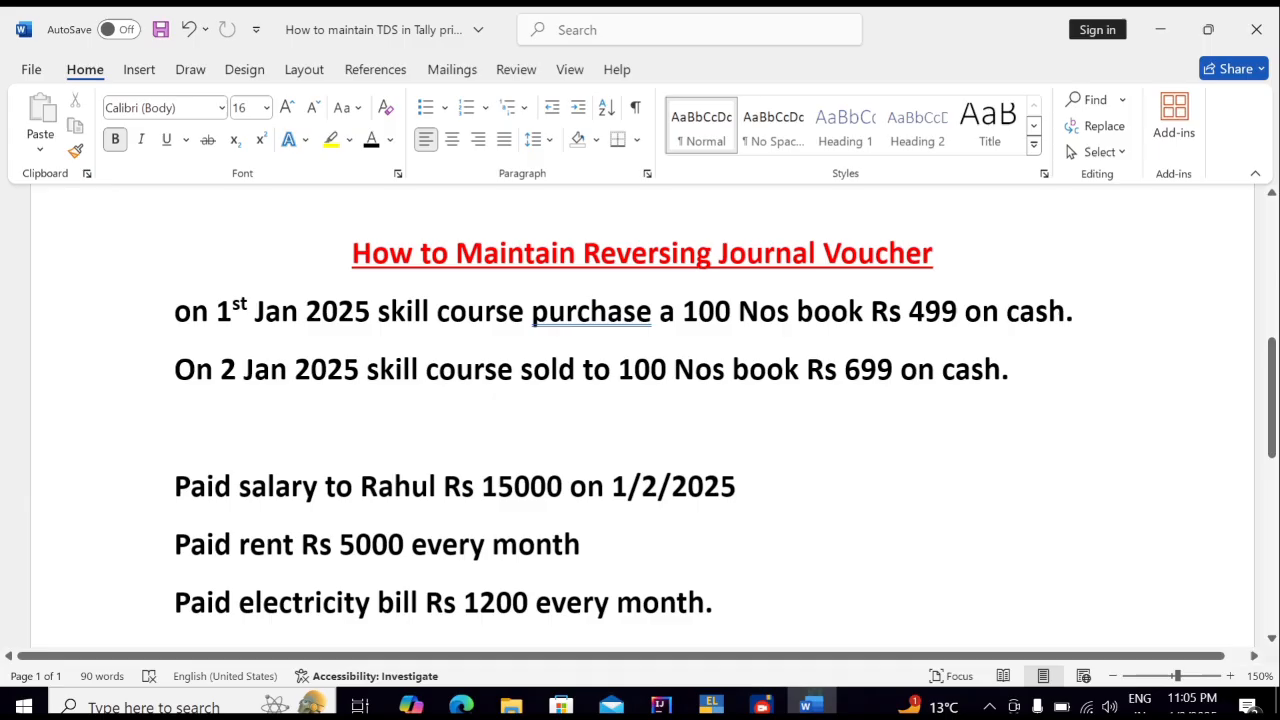
click(808, 707)
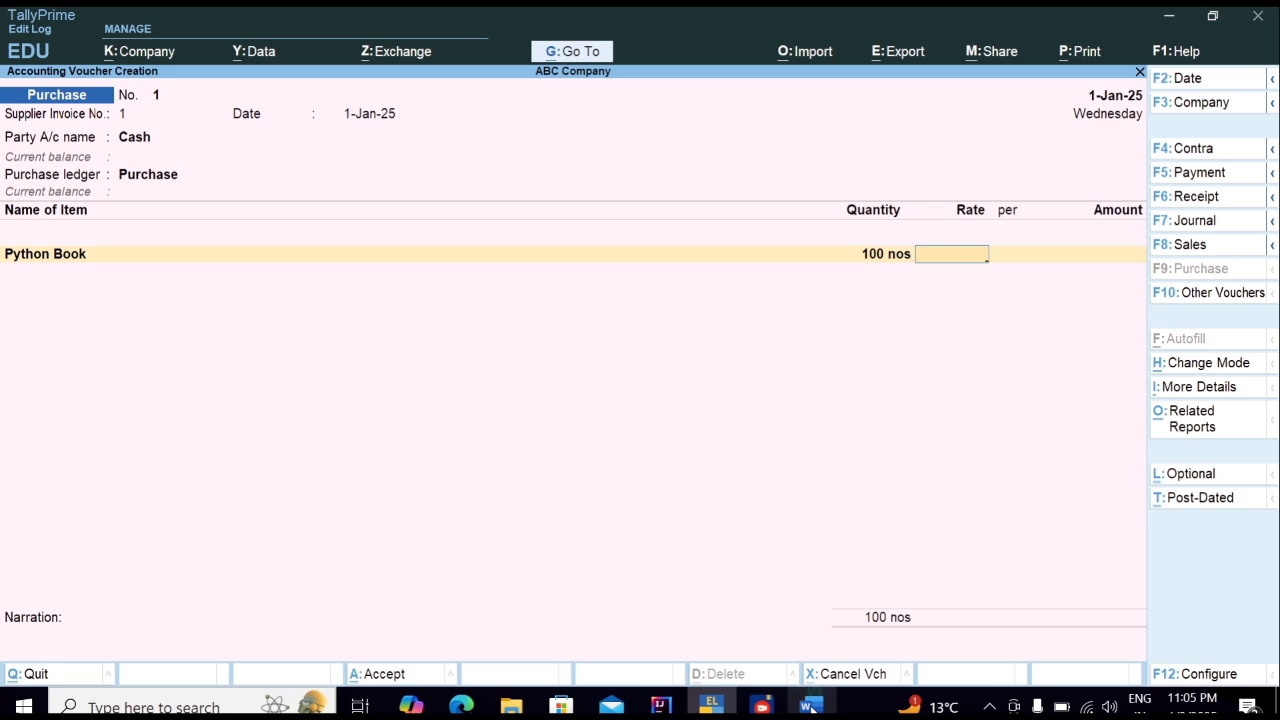
text(499)
key(Return)
key(Return)
key(Return)
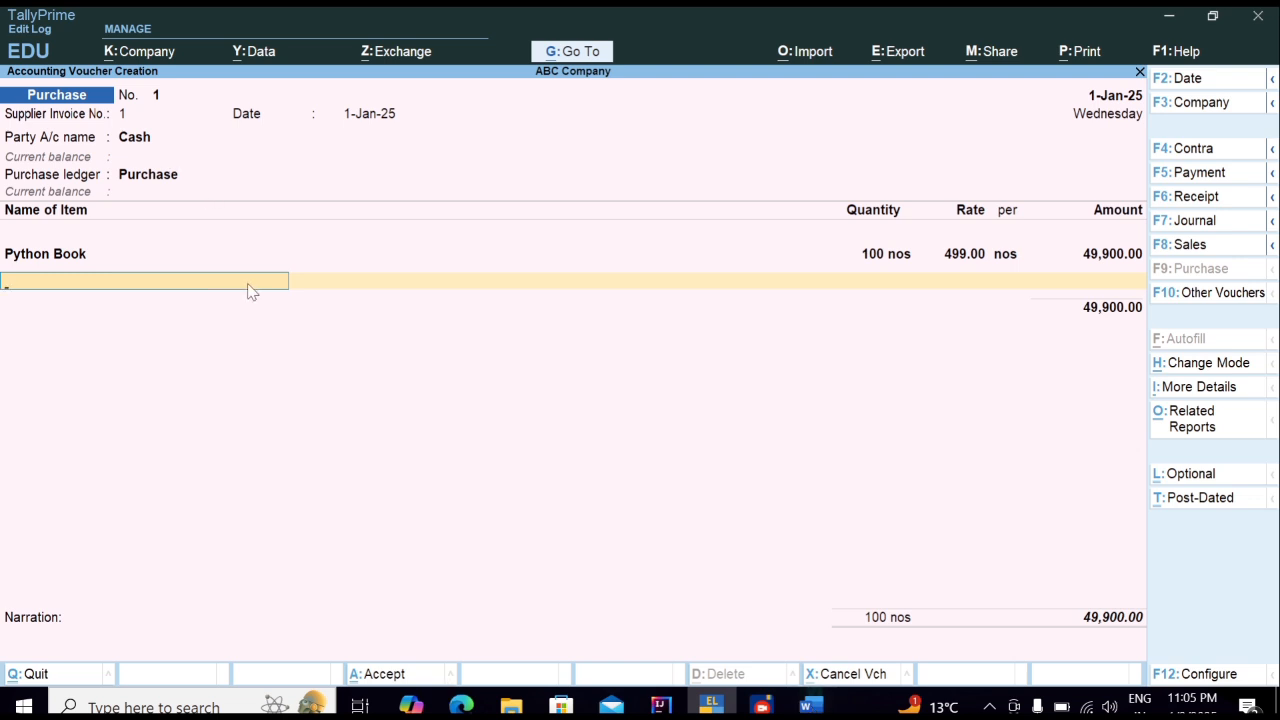
Step: End the voucher's item list and start a new ledger named CGST under Duties & Taxes
key(Return)
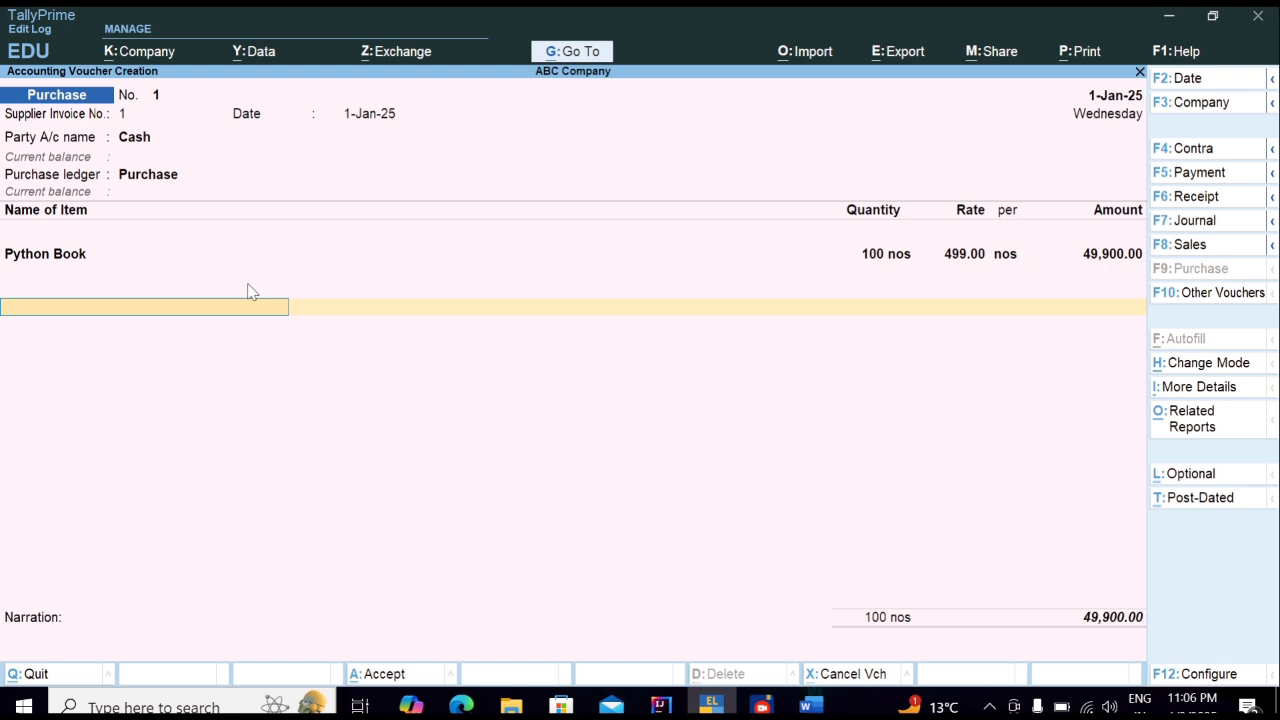
key(Return)
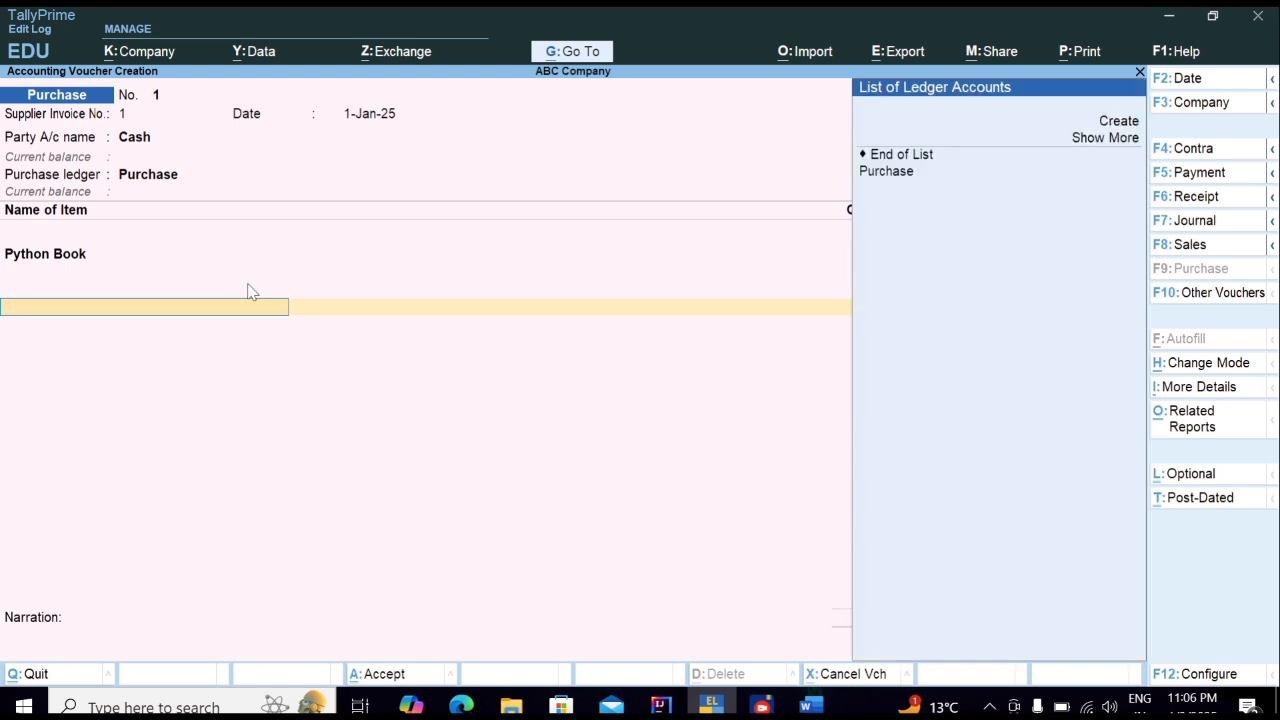
key(Up)
key(Up)
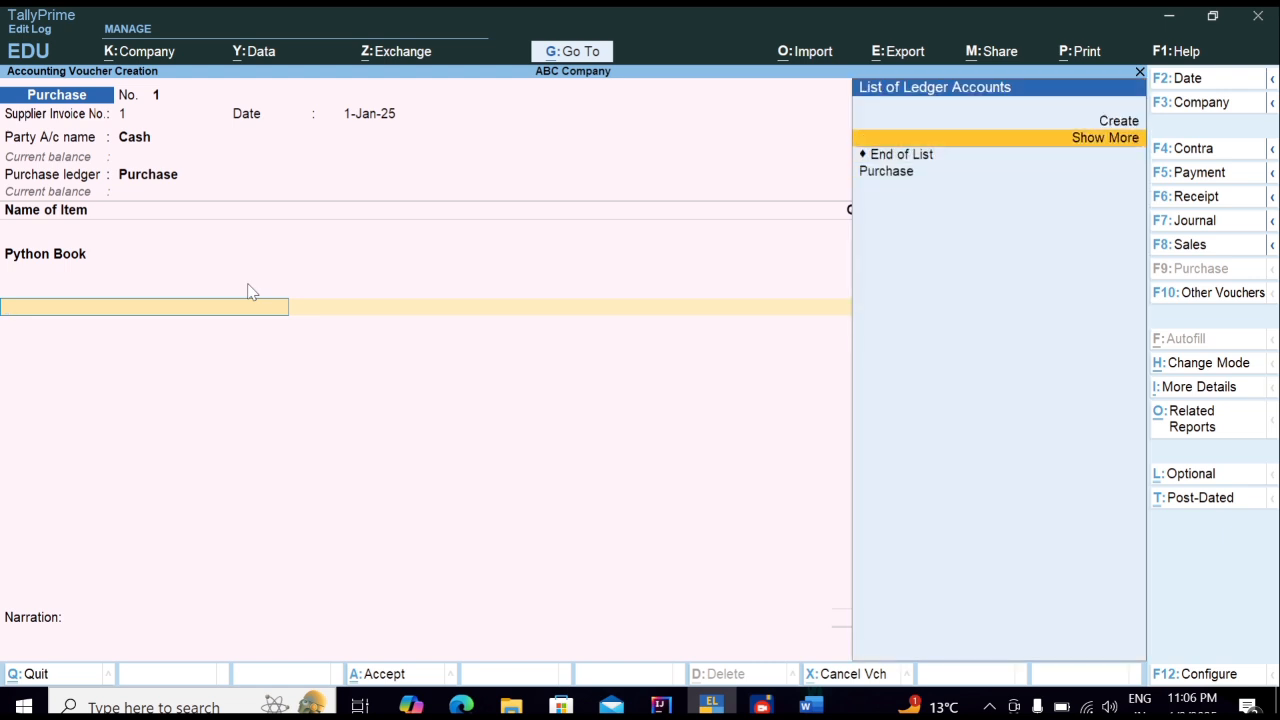
key(Return)
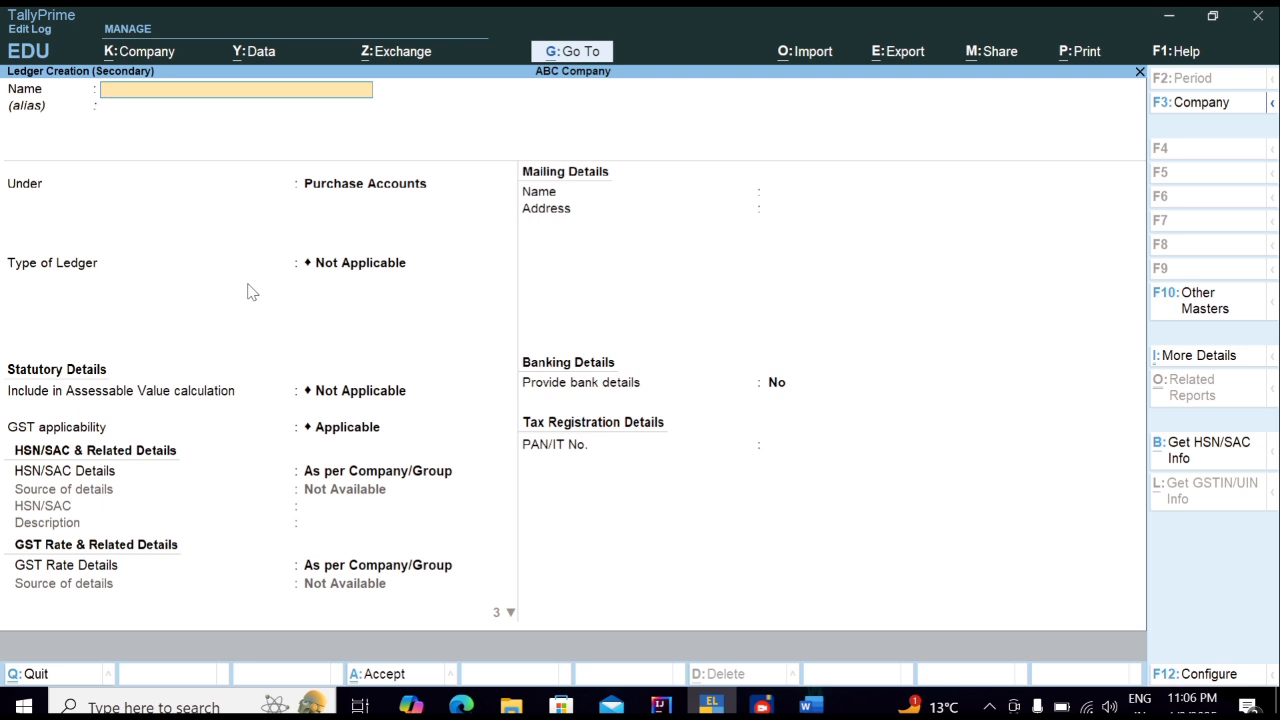
text(CGST)
key(Return)
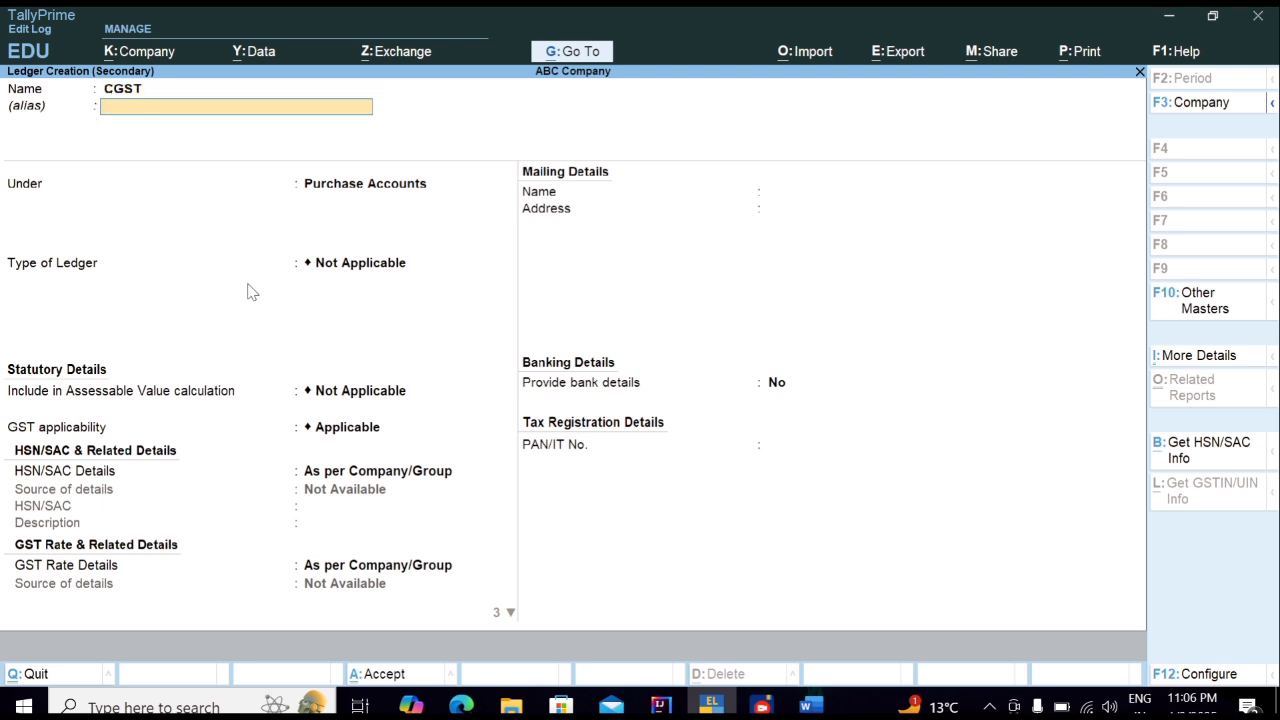
text(D)
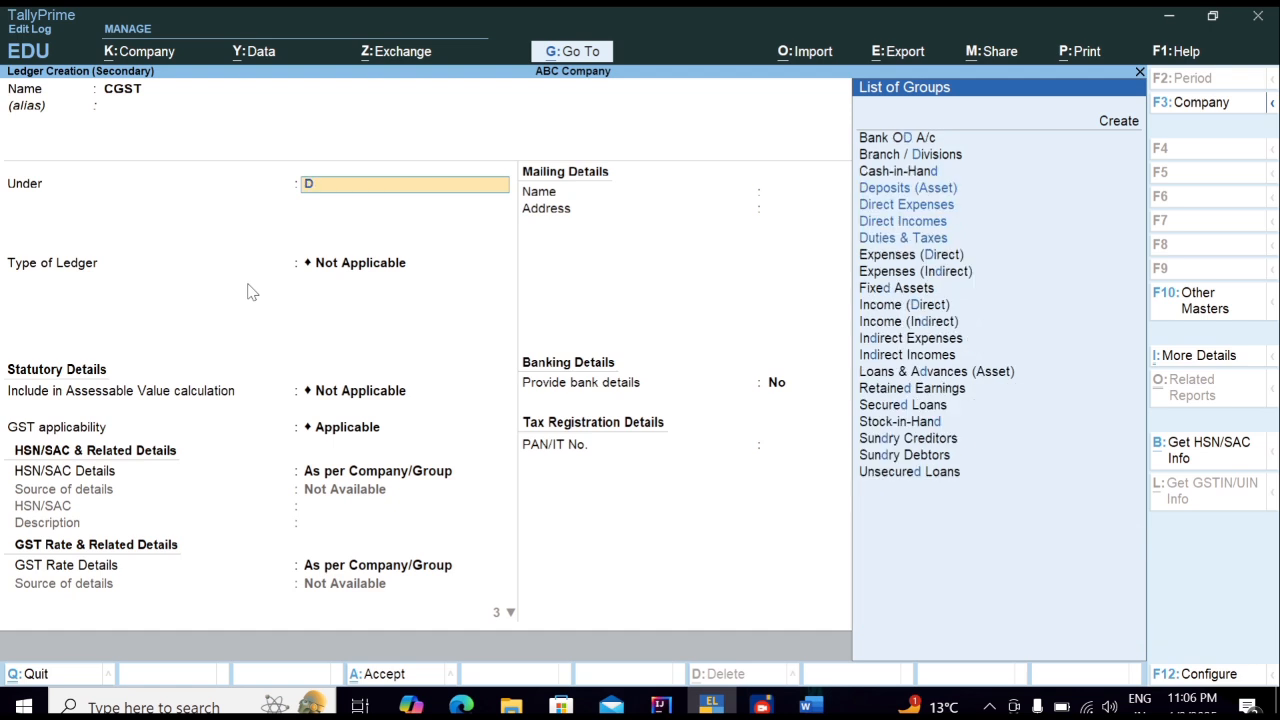
key(Down)
key(Down)
key(Down)
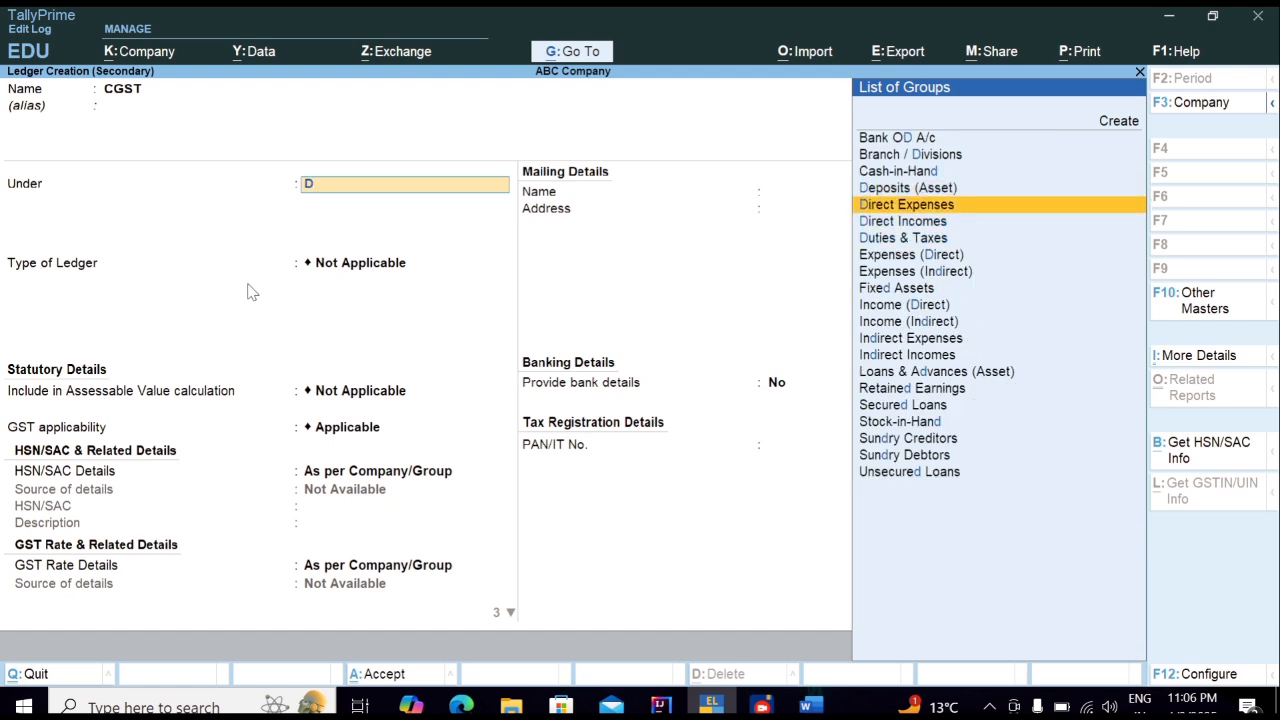
key(Return)
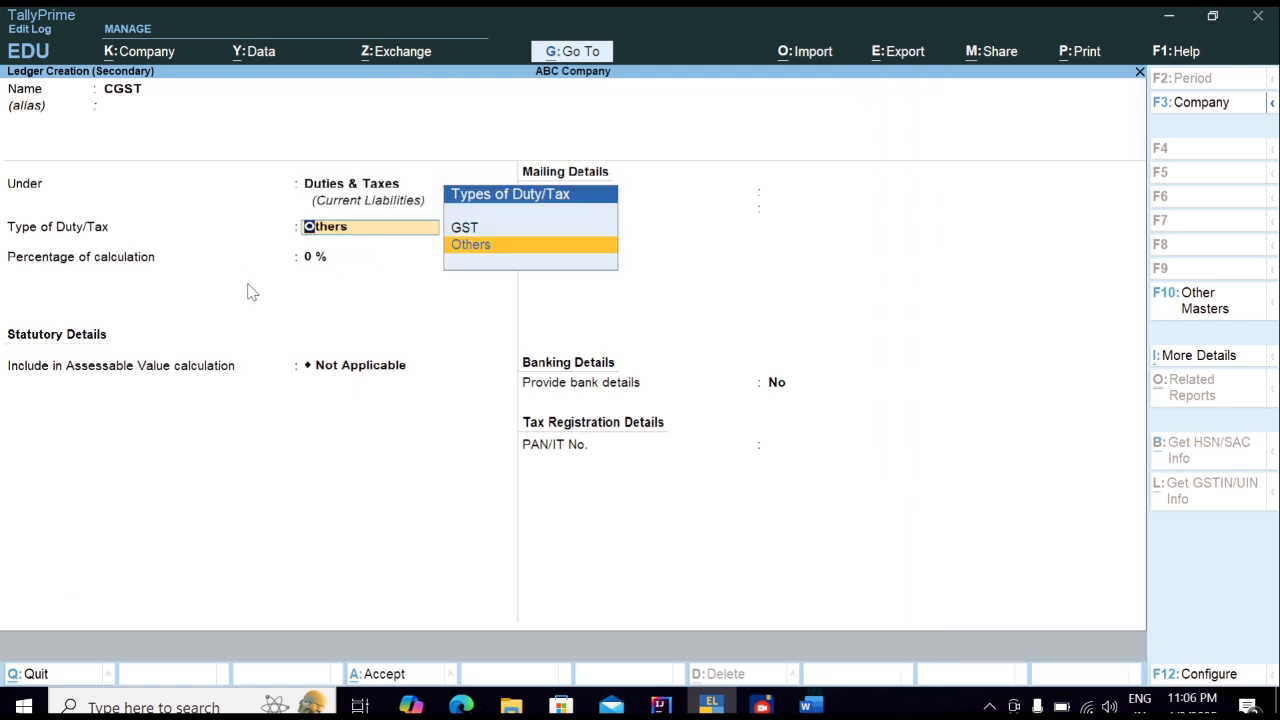
Step: Set the CGST ledger's duty type to GST and tax type to CGST, keep 0% calculation, and save it into the voucher
key(Up)
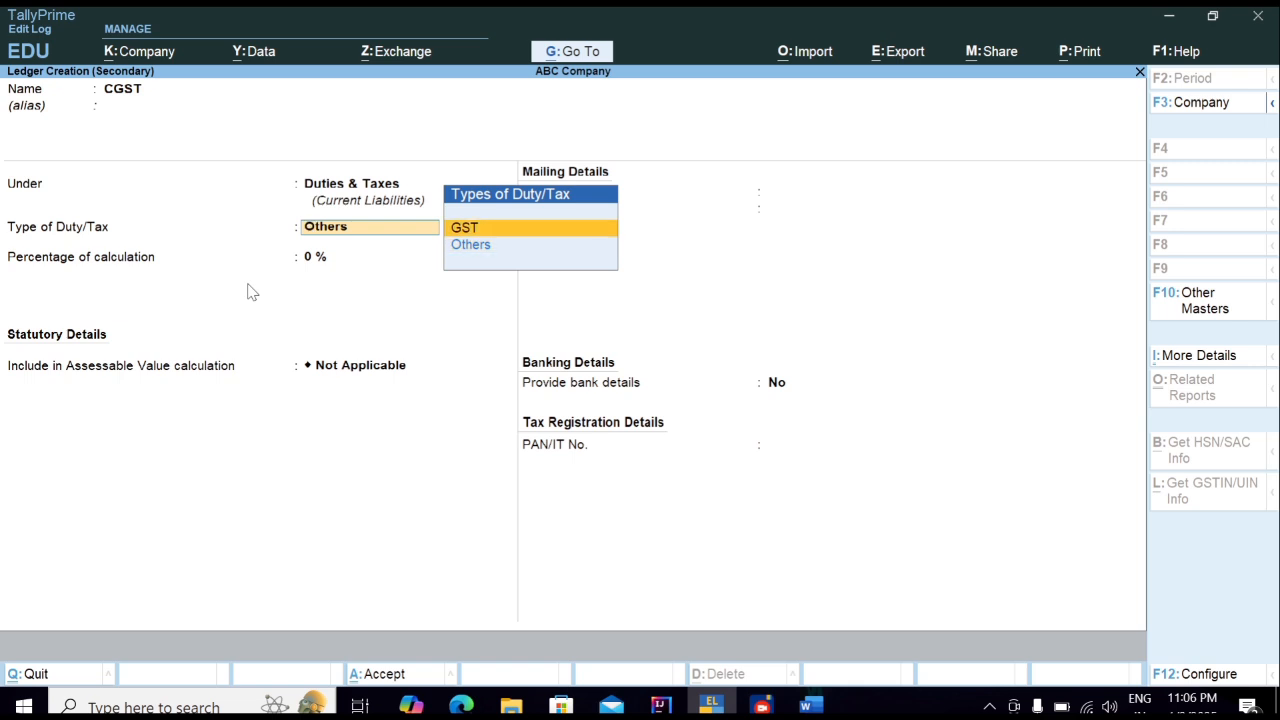
key(Return)
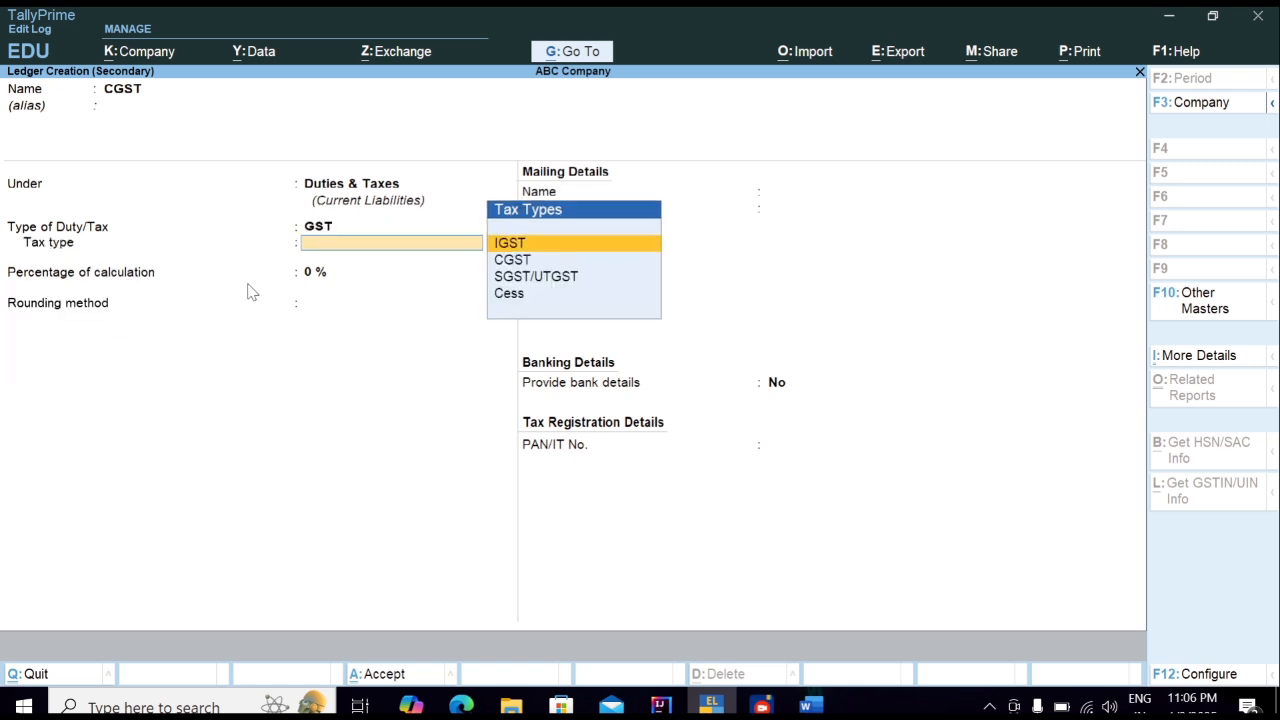
key(Down)
key(Return)
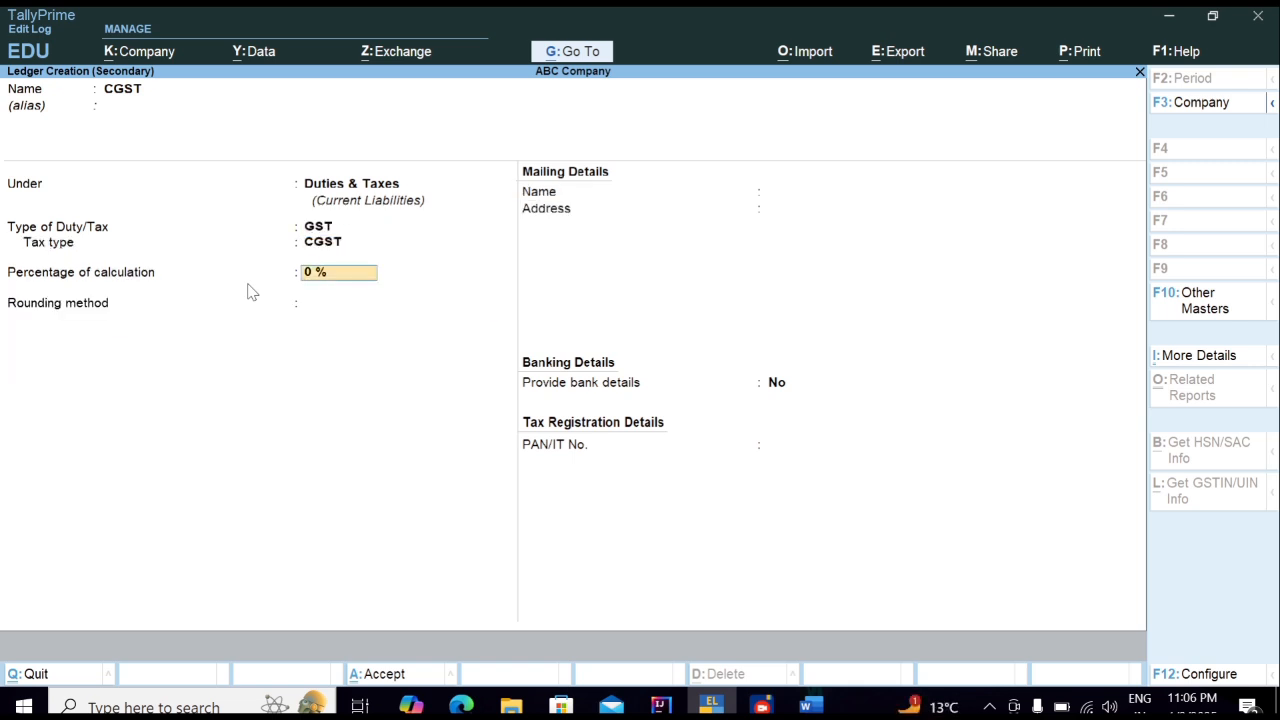
key(Return)
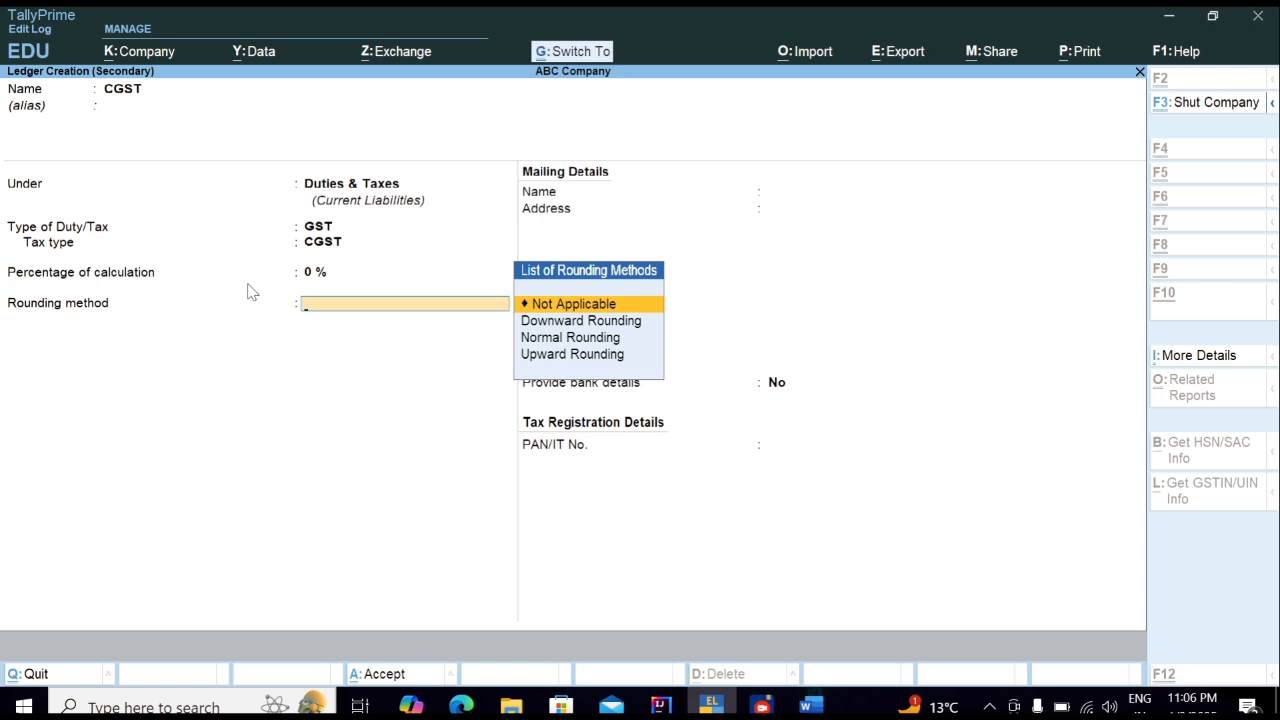
key(ctrl+a)
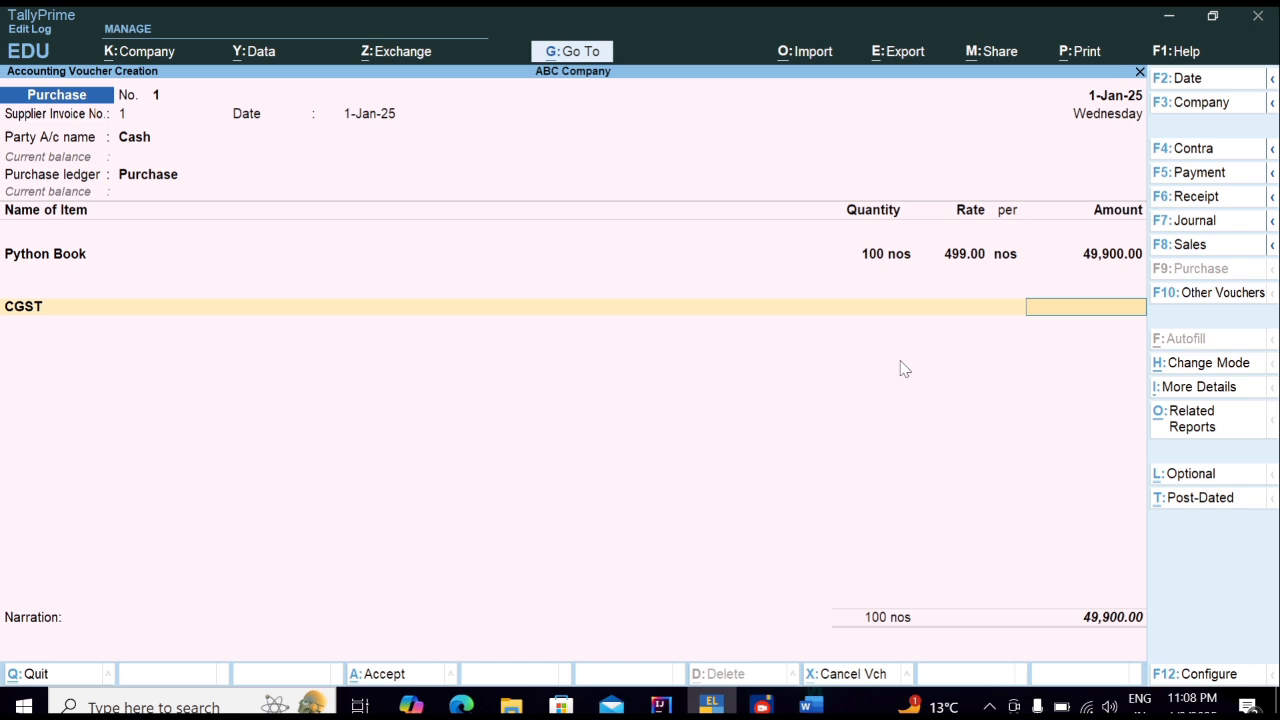
Step: Go back through the purchase voucher to its party account name to replace Cash
key(BackSpace)
key(BackSpace)
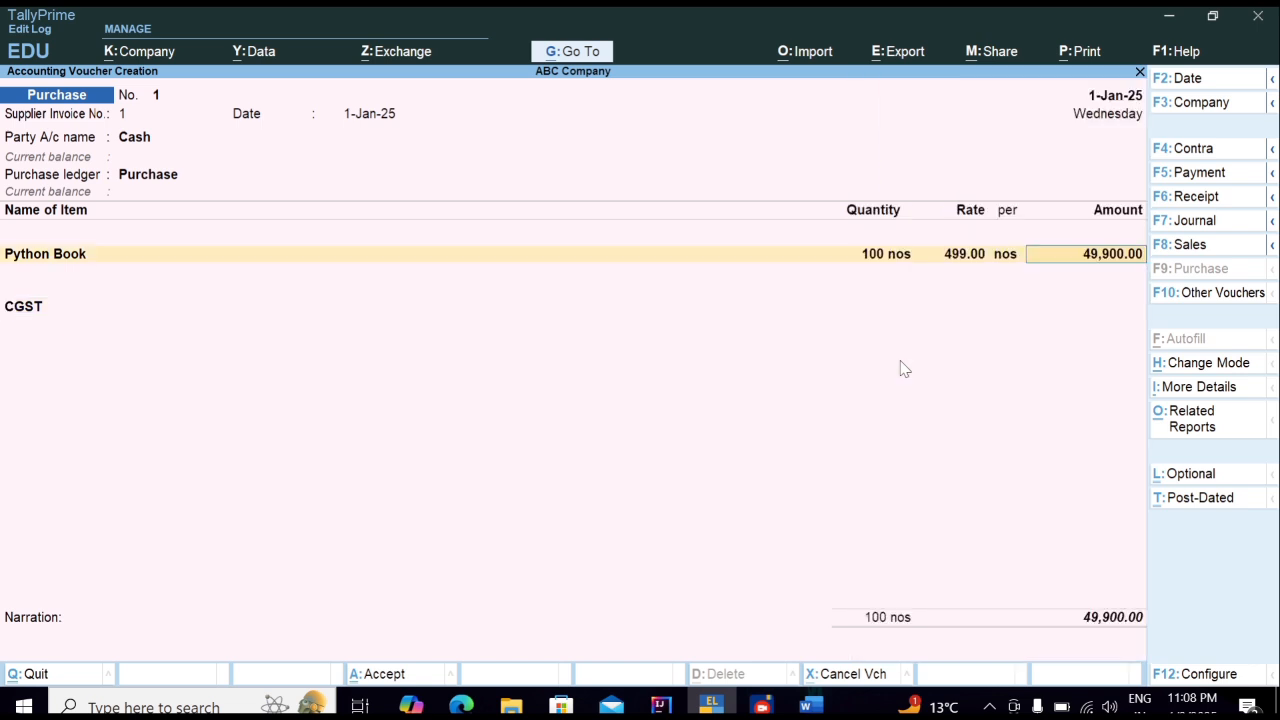
key(BackSpace)
key(BackSpace)
key(BackSpace)
key(BackSpace)
key(BackSpace)
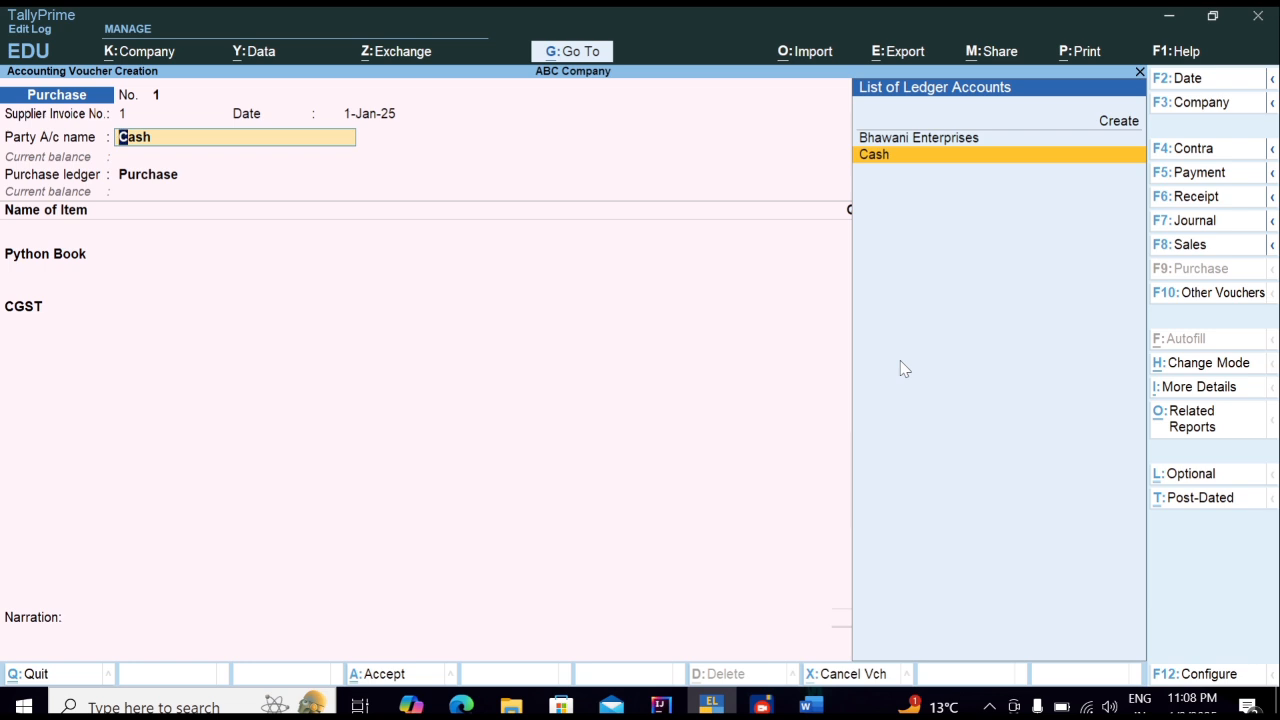
key(Up)
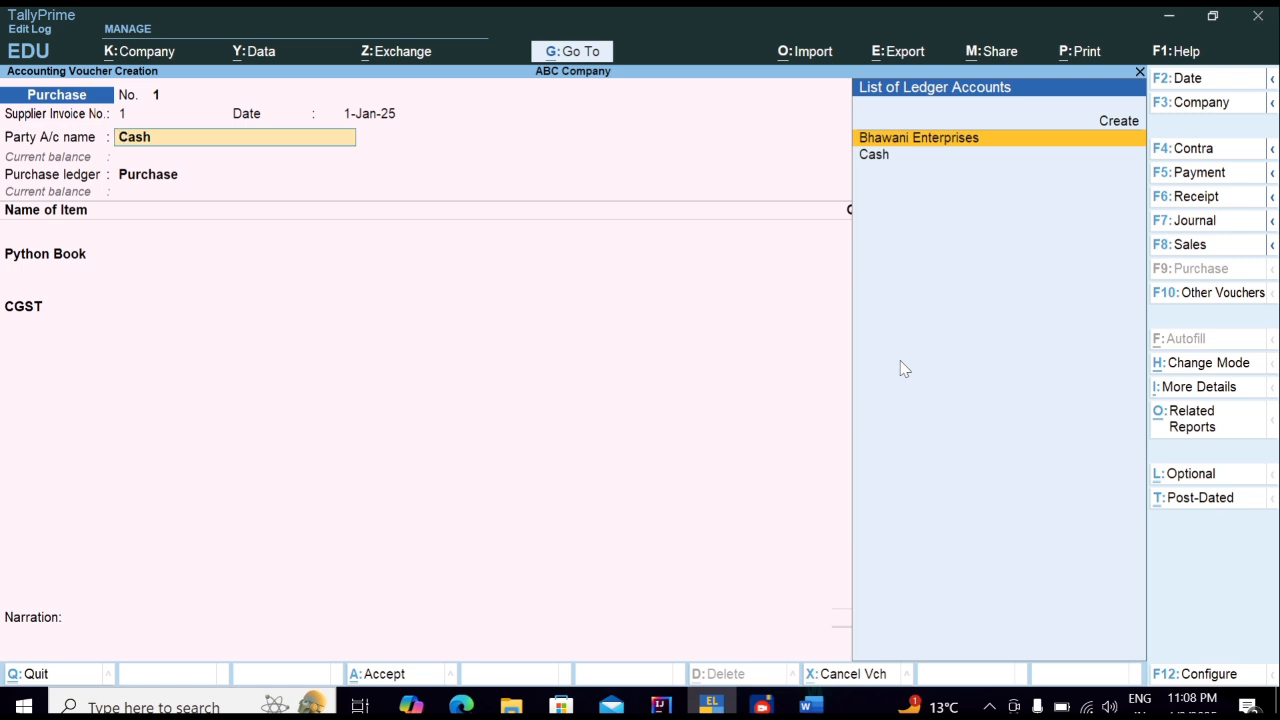
key(ctrl+Return)
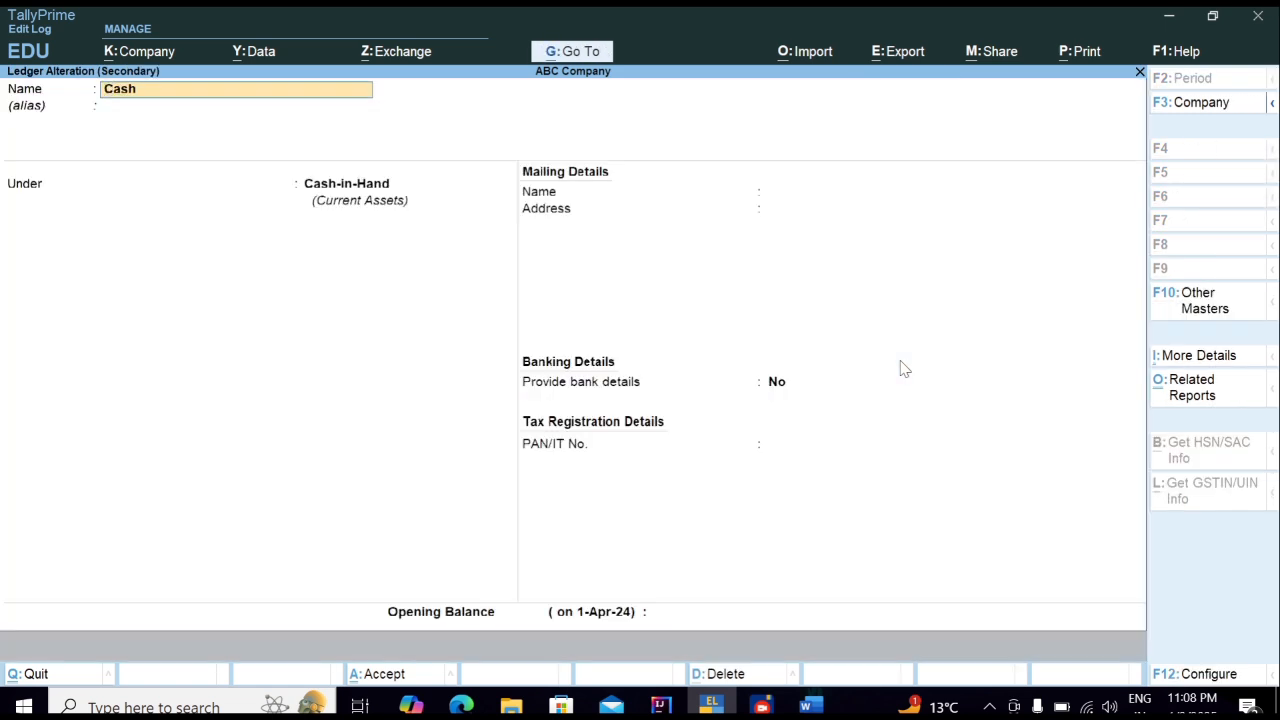
key(BackSpace)
key(Escape)
key(Return)
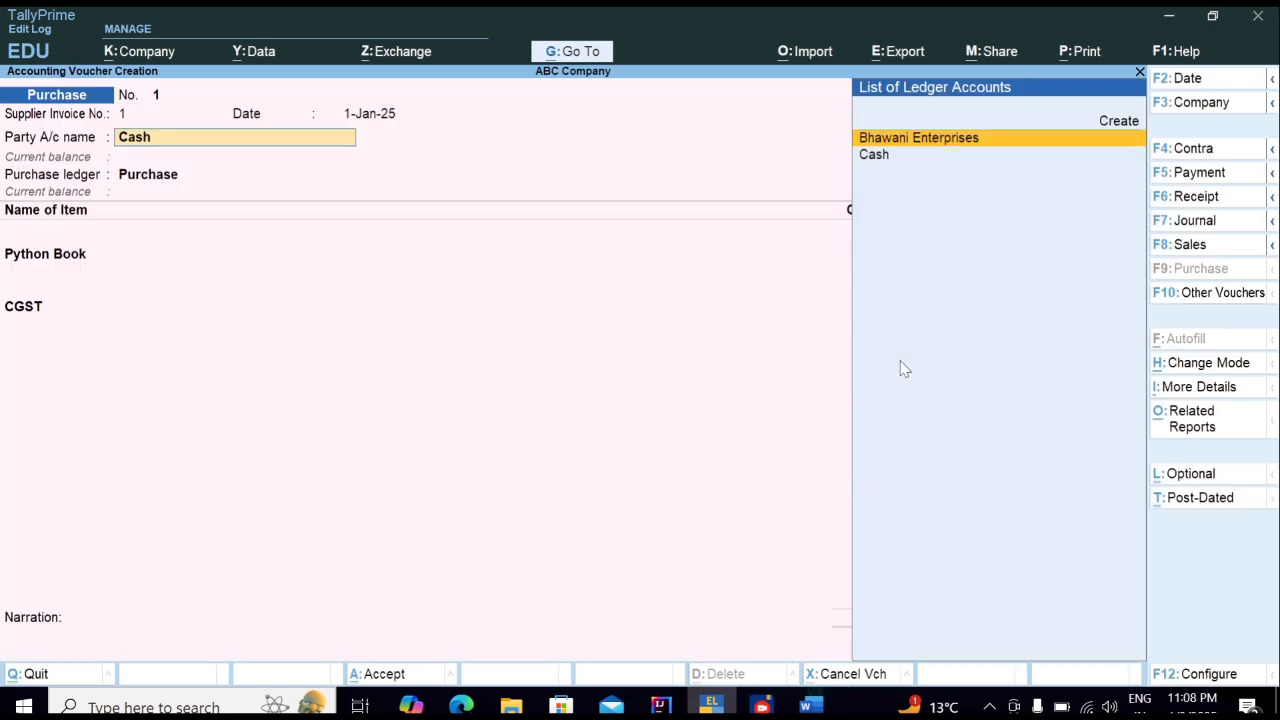
Step: Set the party account to Bhawani Enterprises, leaving the receipt details blank and accepting the default party details
key(Return)
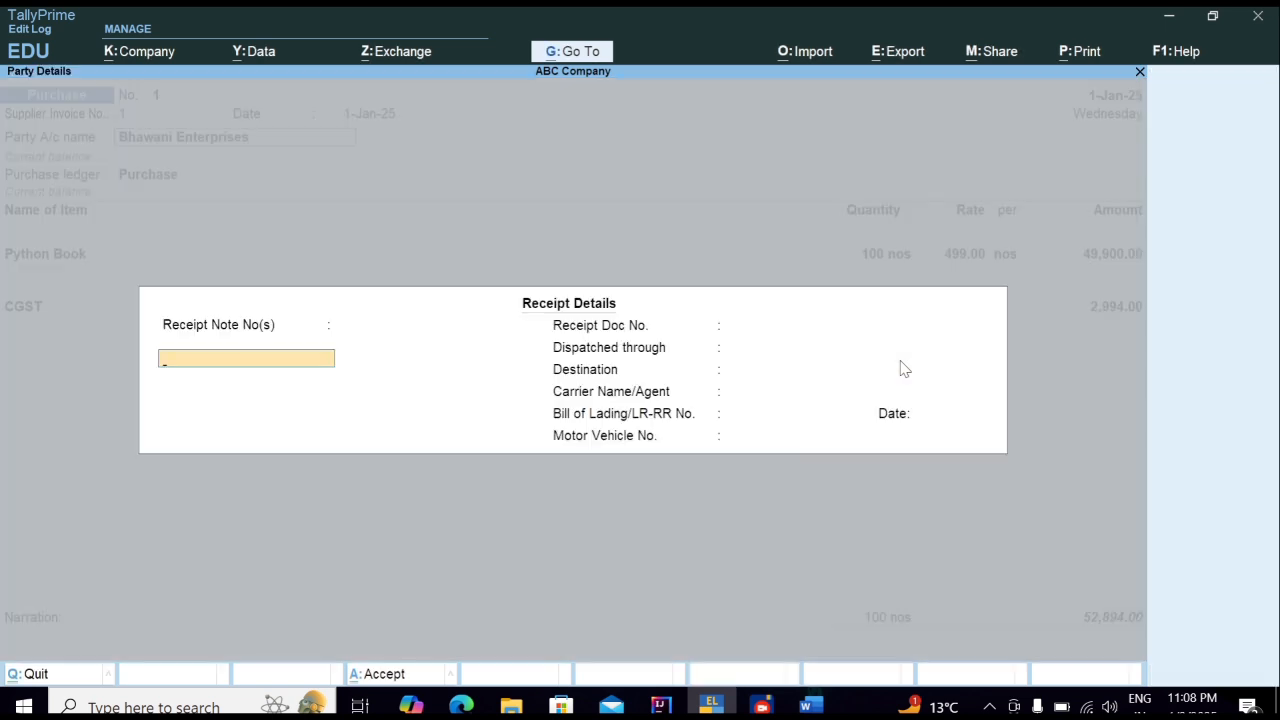
key(ctrl+a)
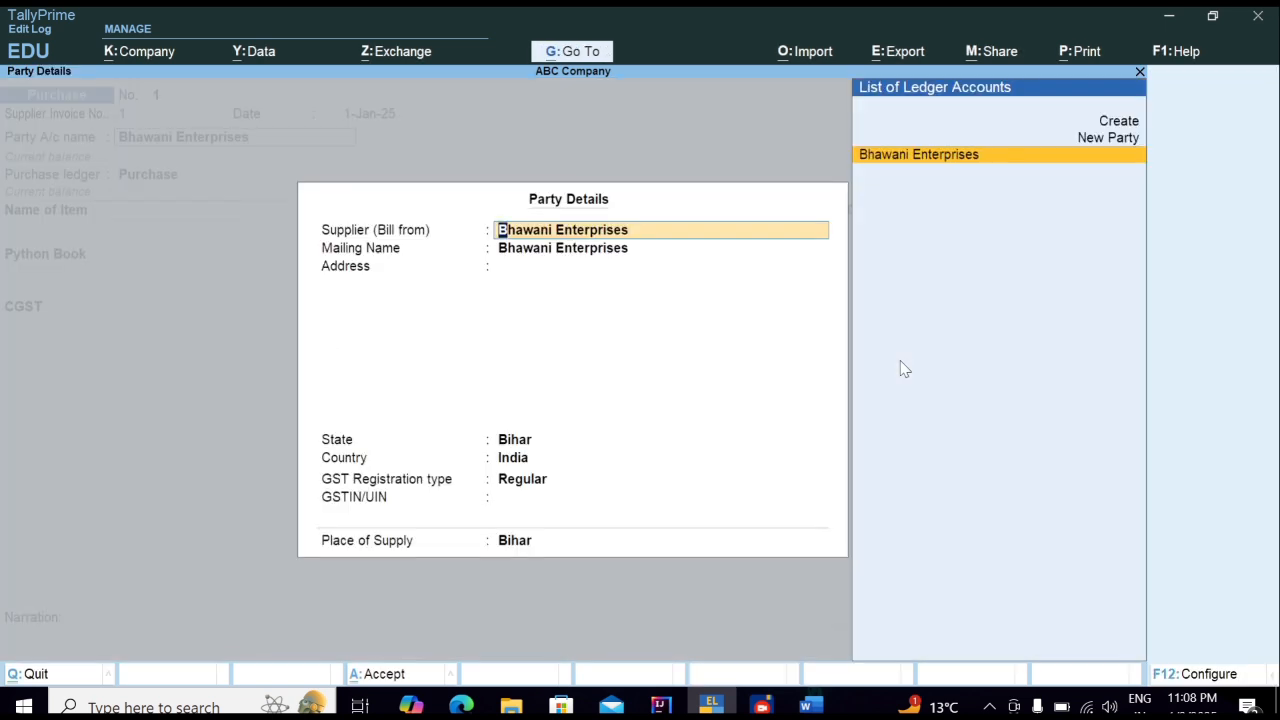
key(ctrl+a)
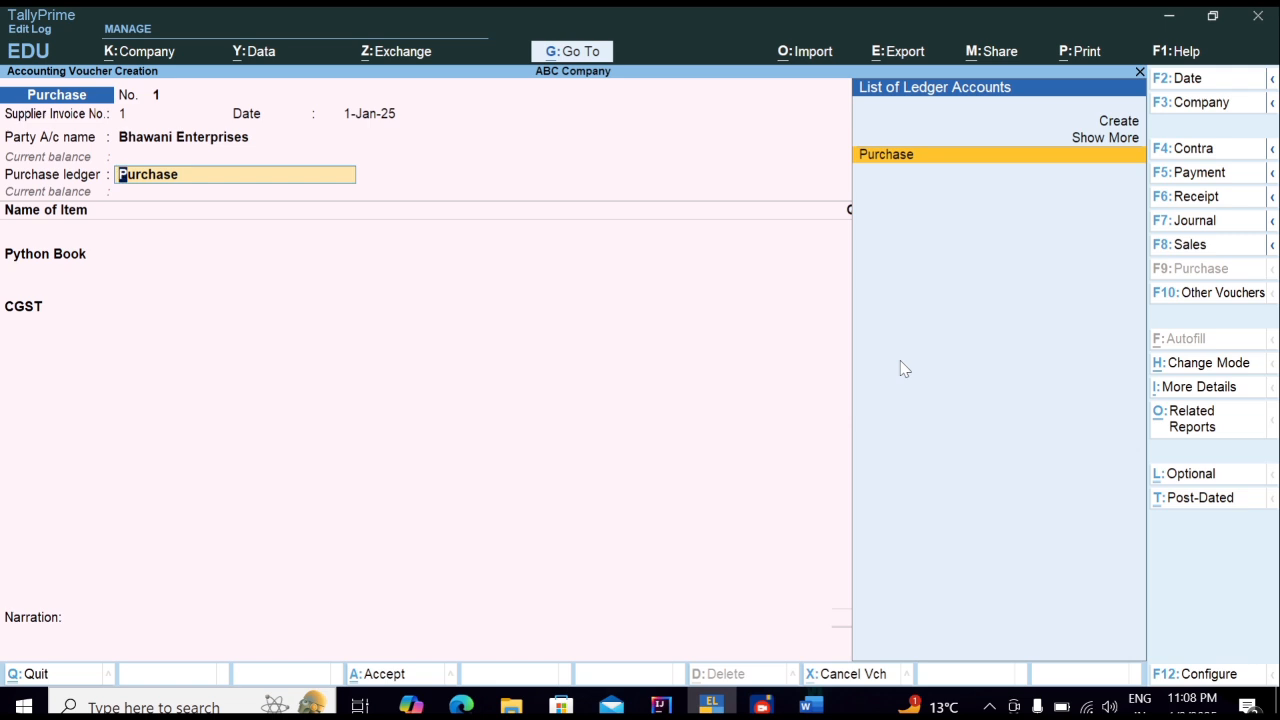
Step: Keep the Purchase ledger and the Python Book line, end the item list, and accept the calculated CGST amount
key(Return)
key(Return)
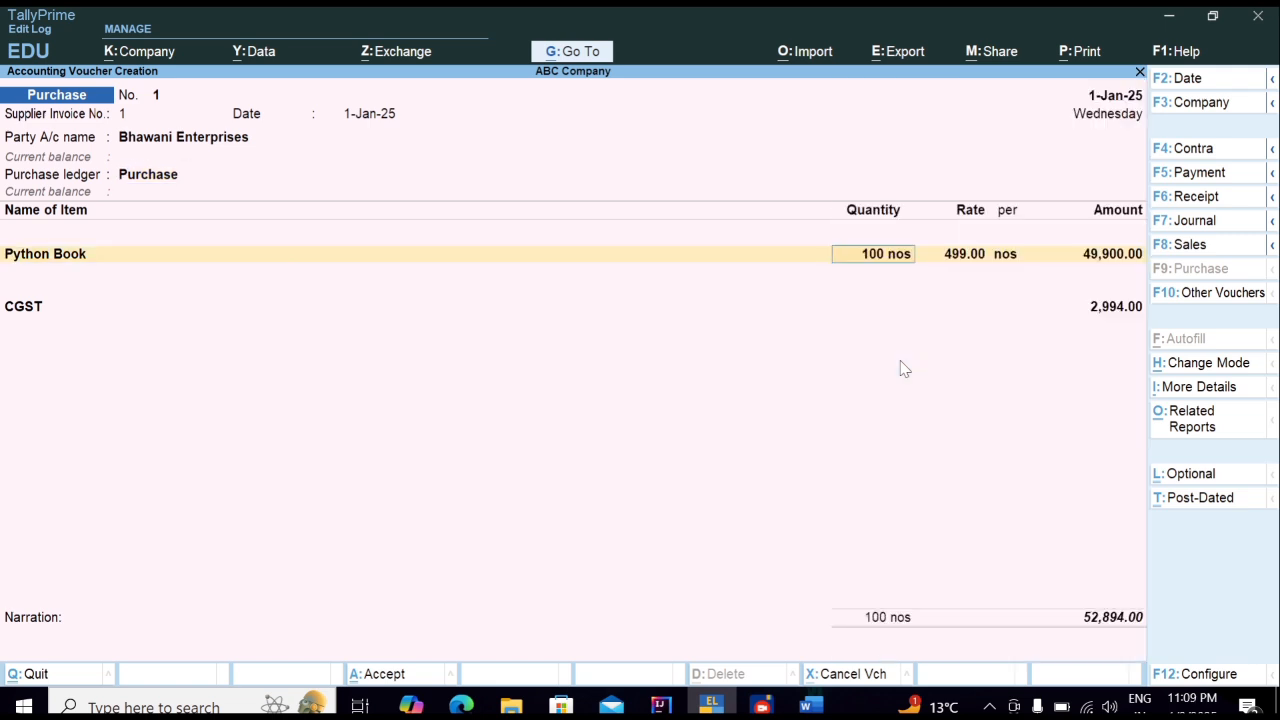
key(Return)
key(Return)
key(Return)
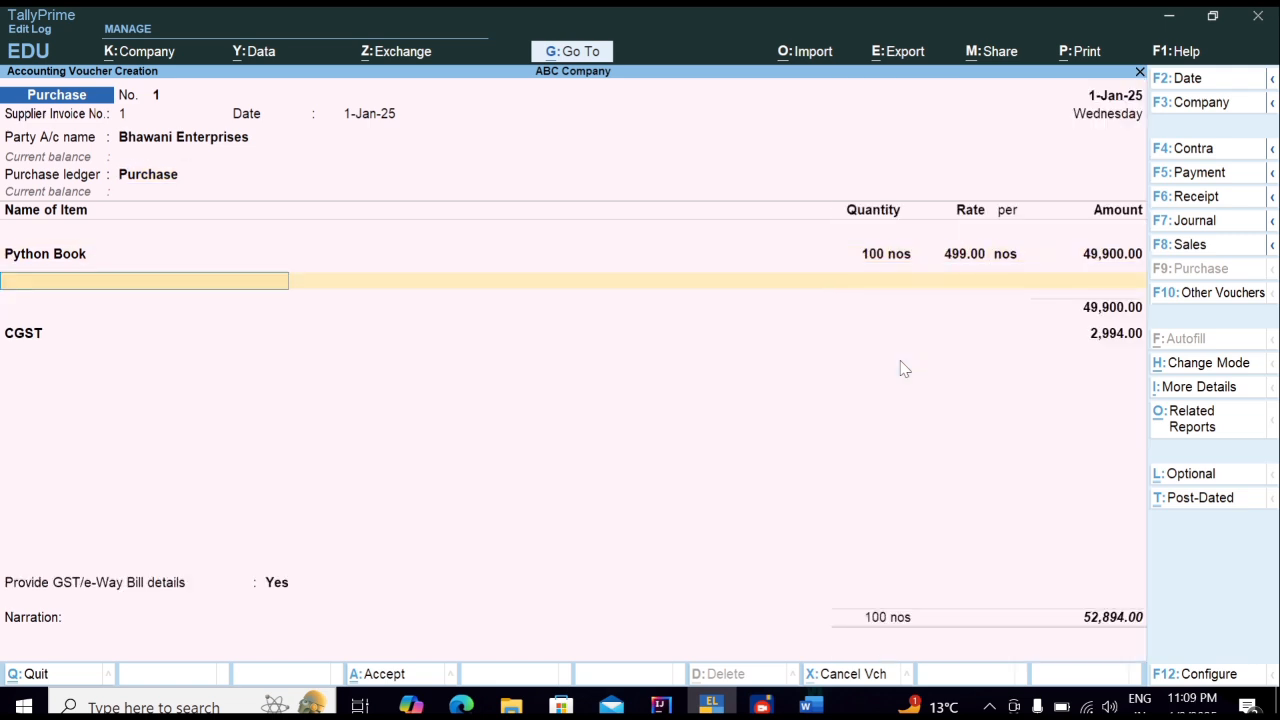
key(Return)
key(Return)
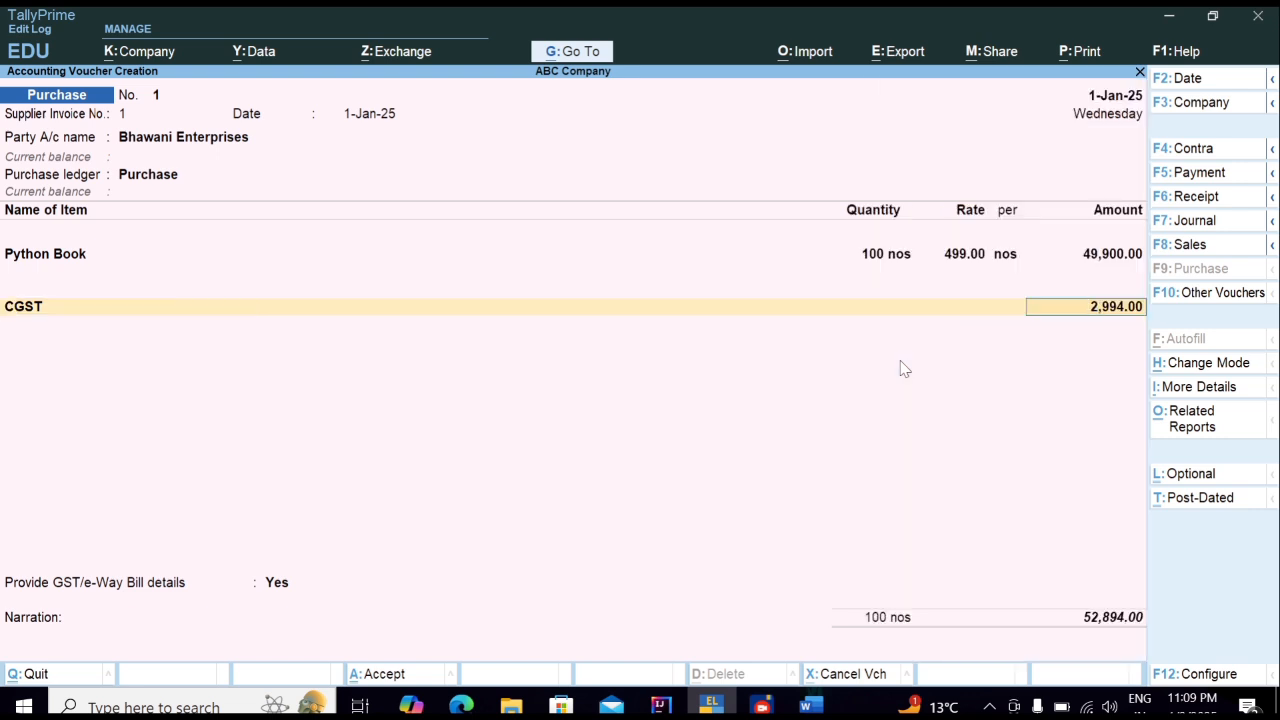
key(Return)
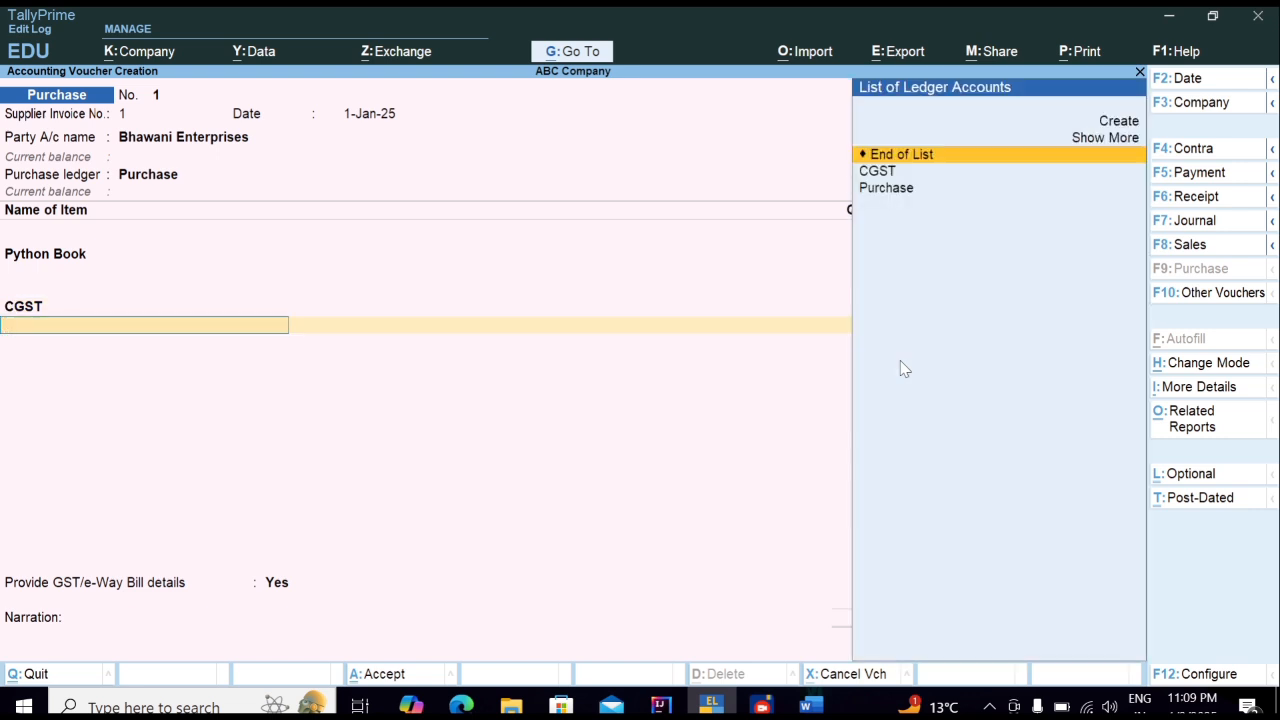
Step: Start a new ledger named SGST under Duties & Taxes from the voucher's next ledger line
key(Up)
key(Up)
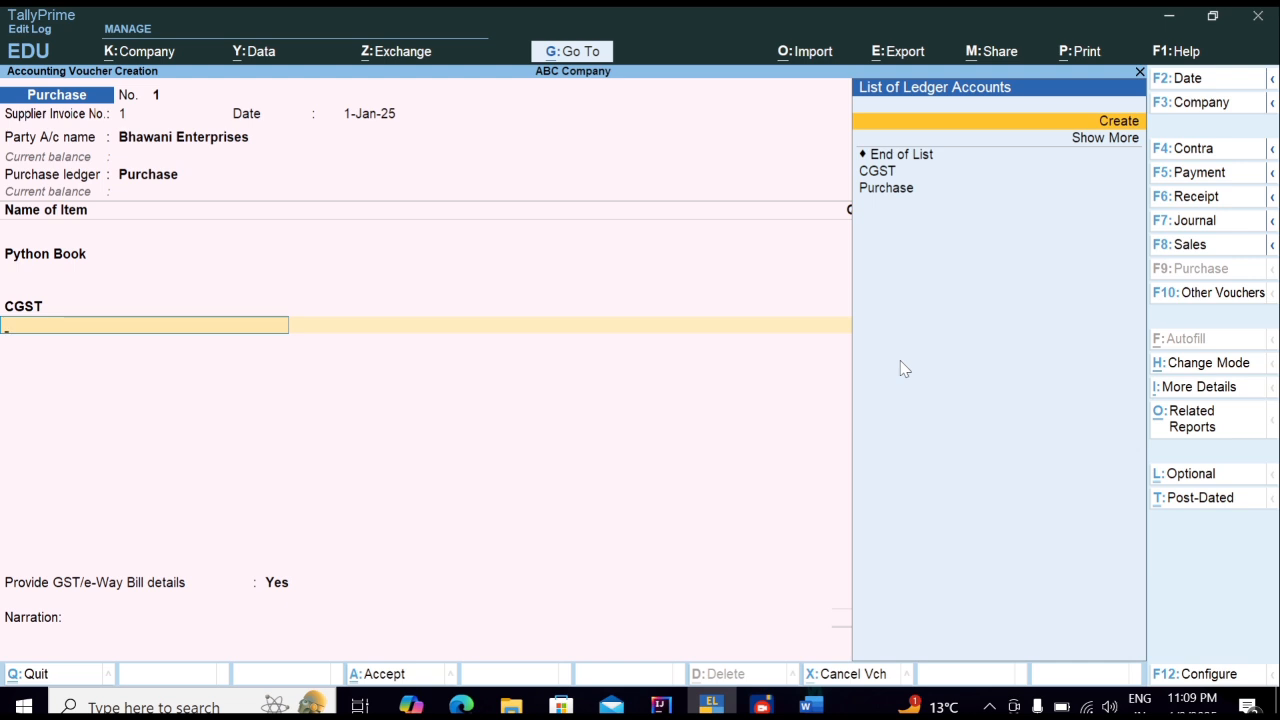
key(Return)
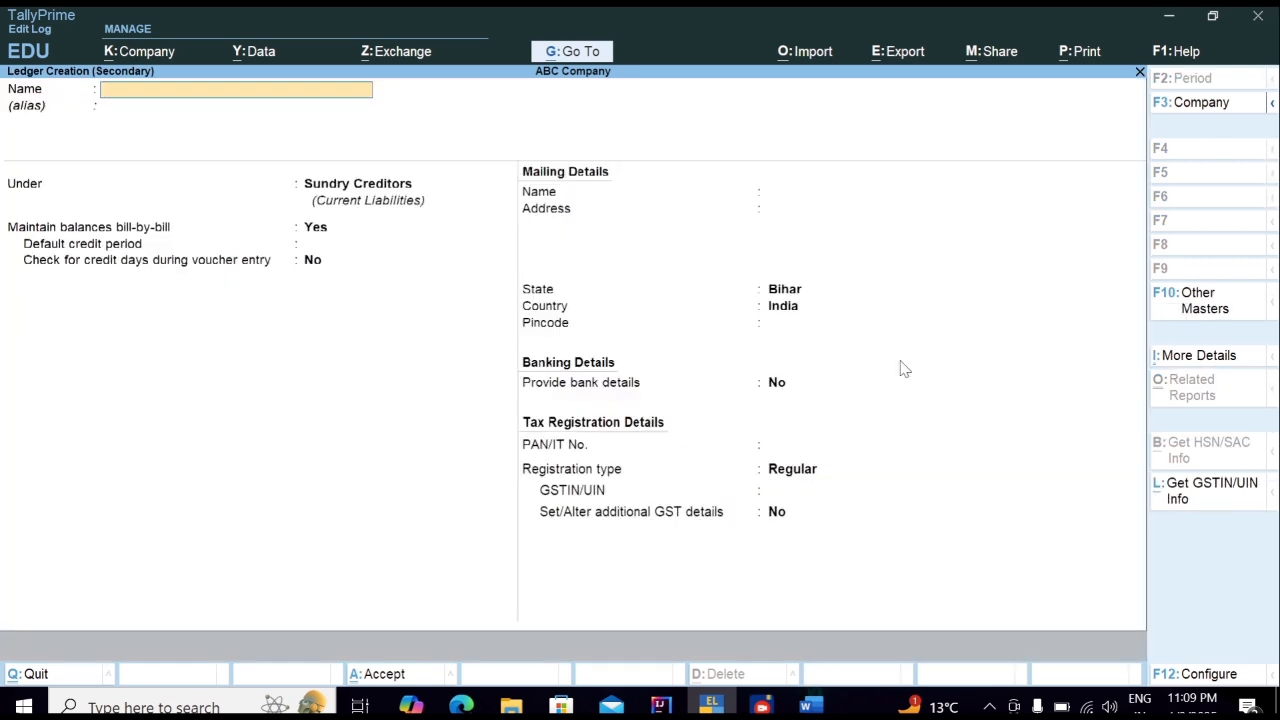
text(SGST)
key(Return)
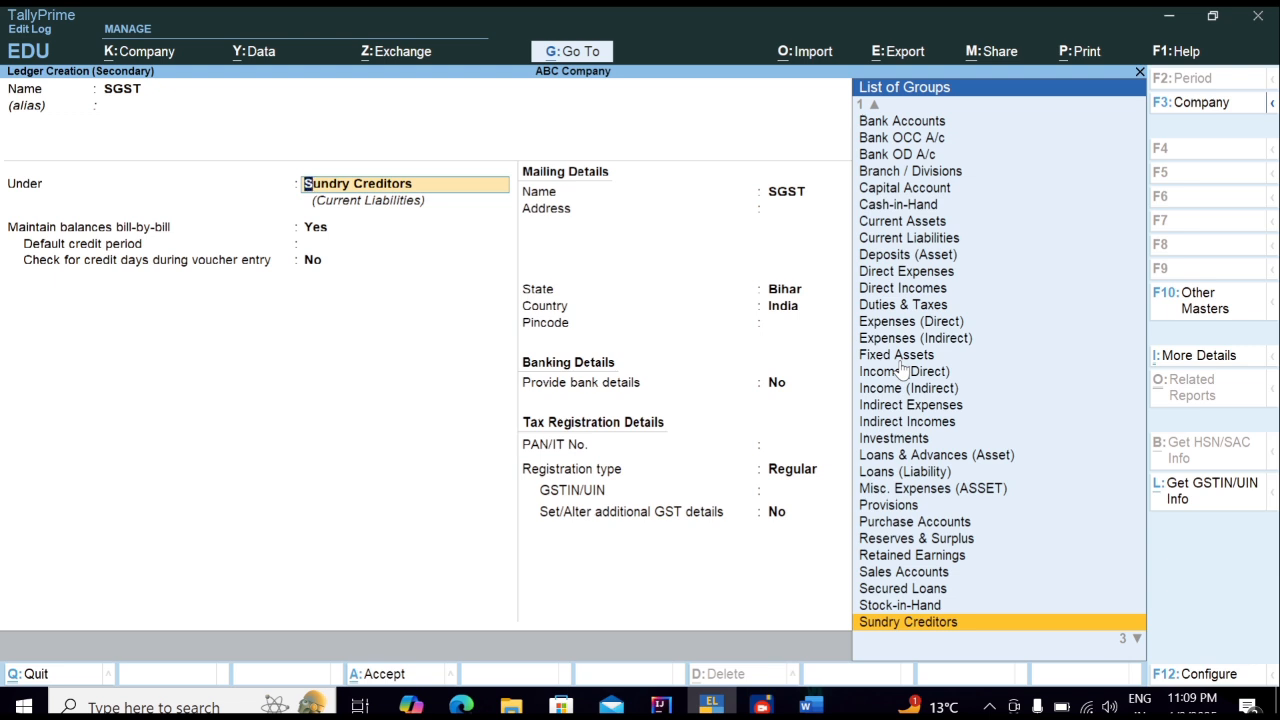
text(Du)
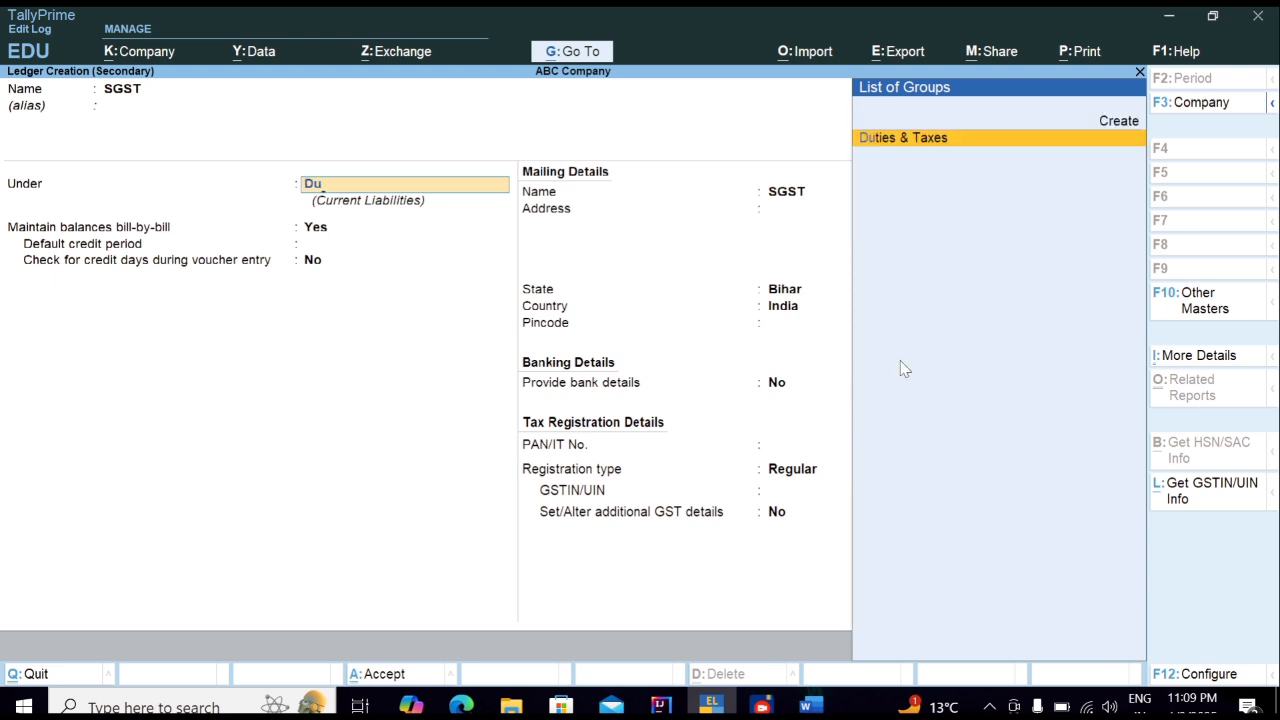
key(Return)
Step: Set the SGST ledger's duty type to GST and tax type to SGST/UTGST, keep 0% calculation, and save it into the voucher
key(Up)
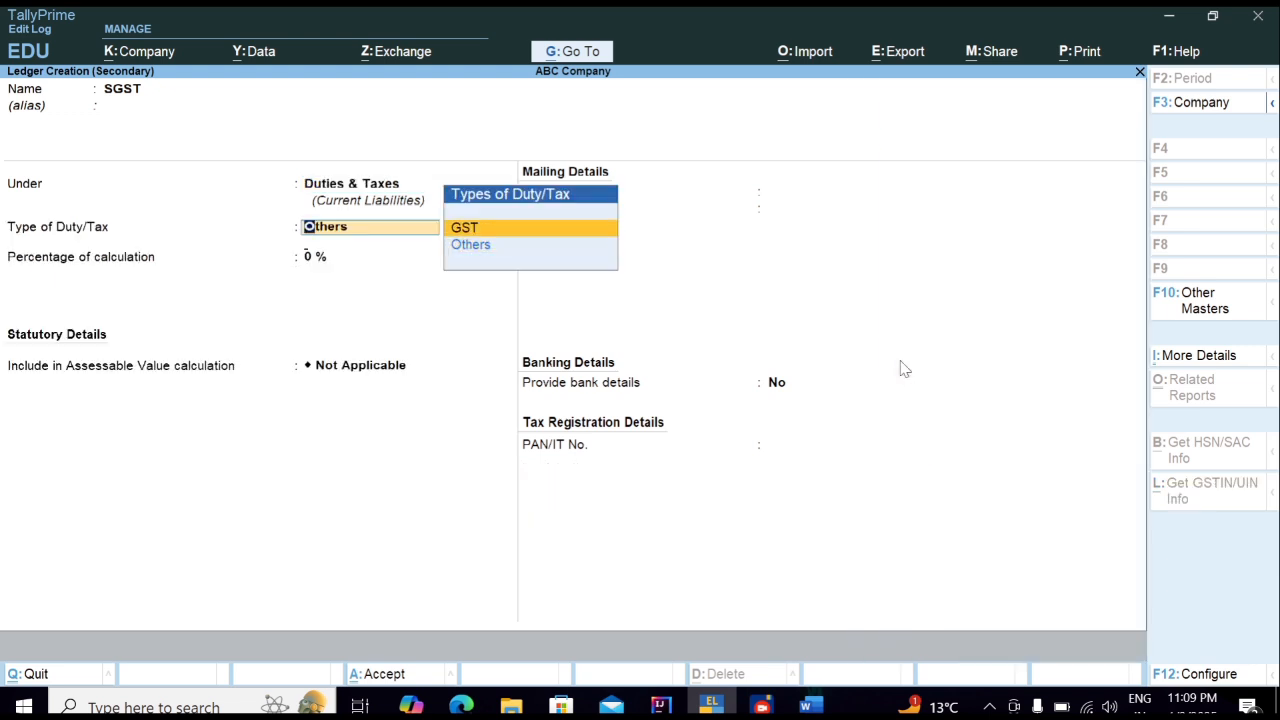
key(Return)
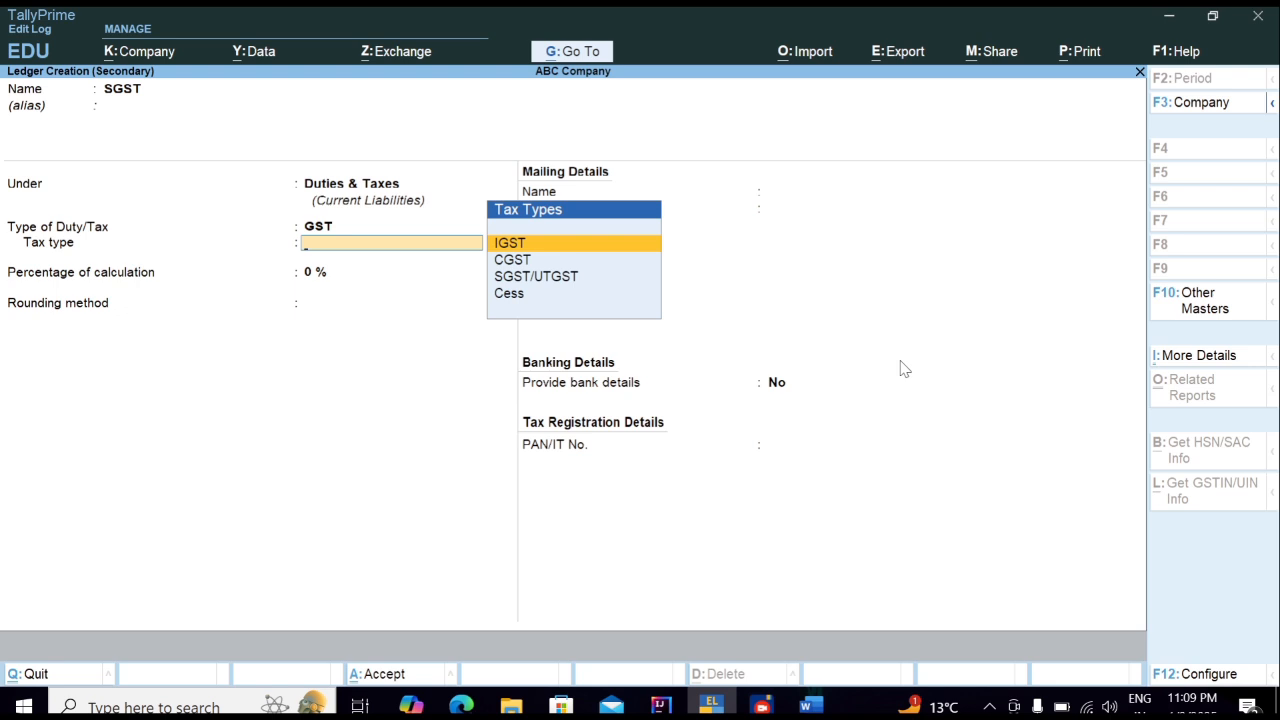
key(Down)
key(Down)
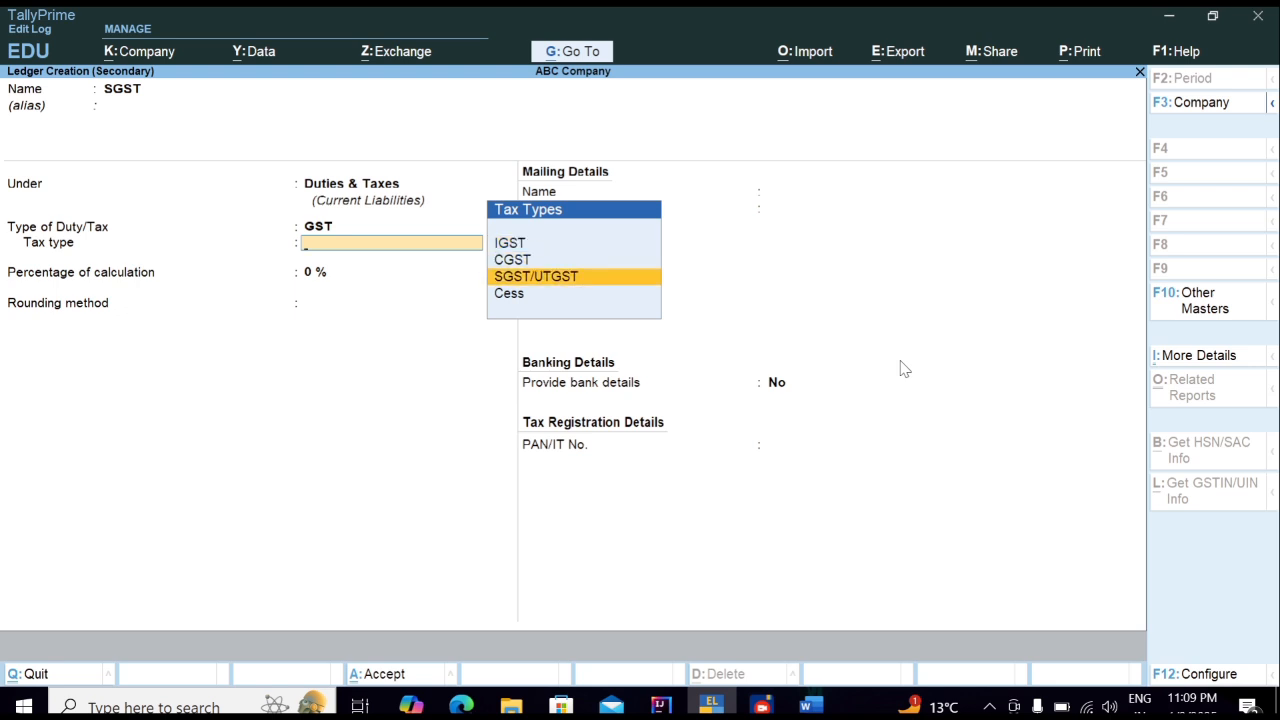
key(Return)
text(9)
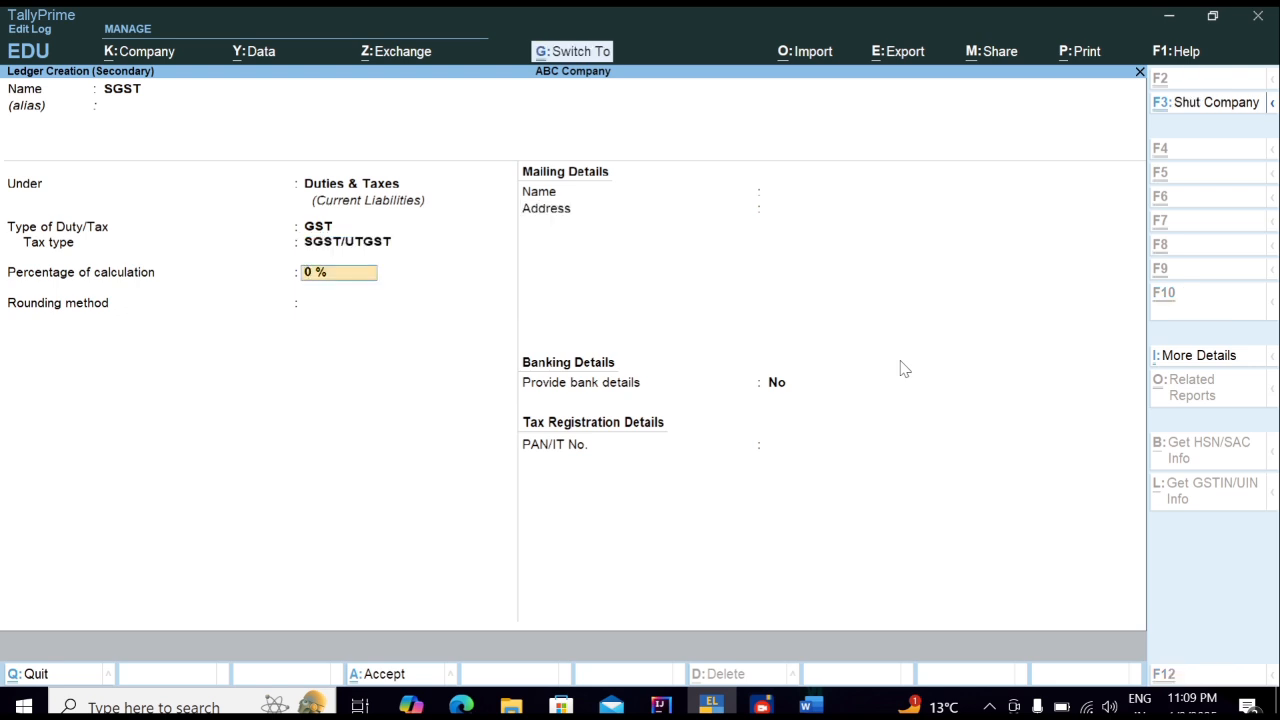
key(ctrl+a)
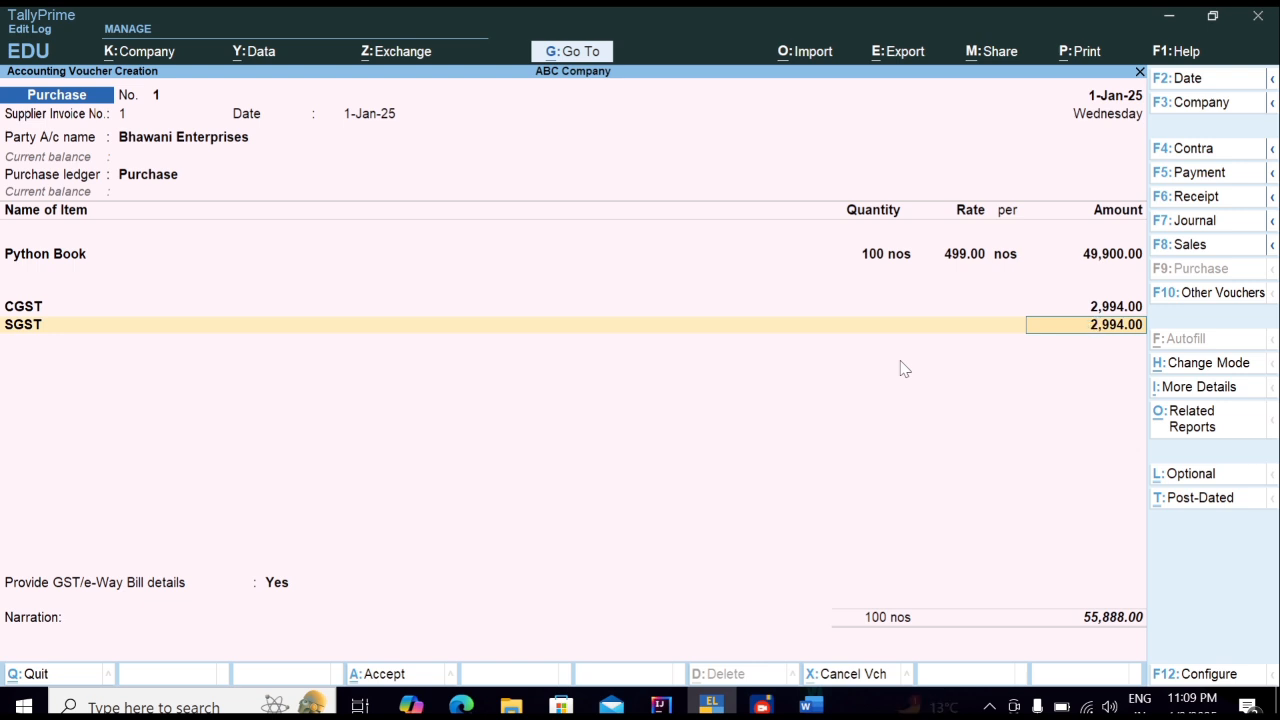
Step: End the tax ledger list, keep GST/e-Way Bill details at Yes, and accept the additional details with blank and default values
key(Return)
key(Return)
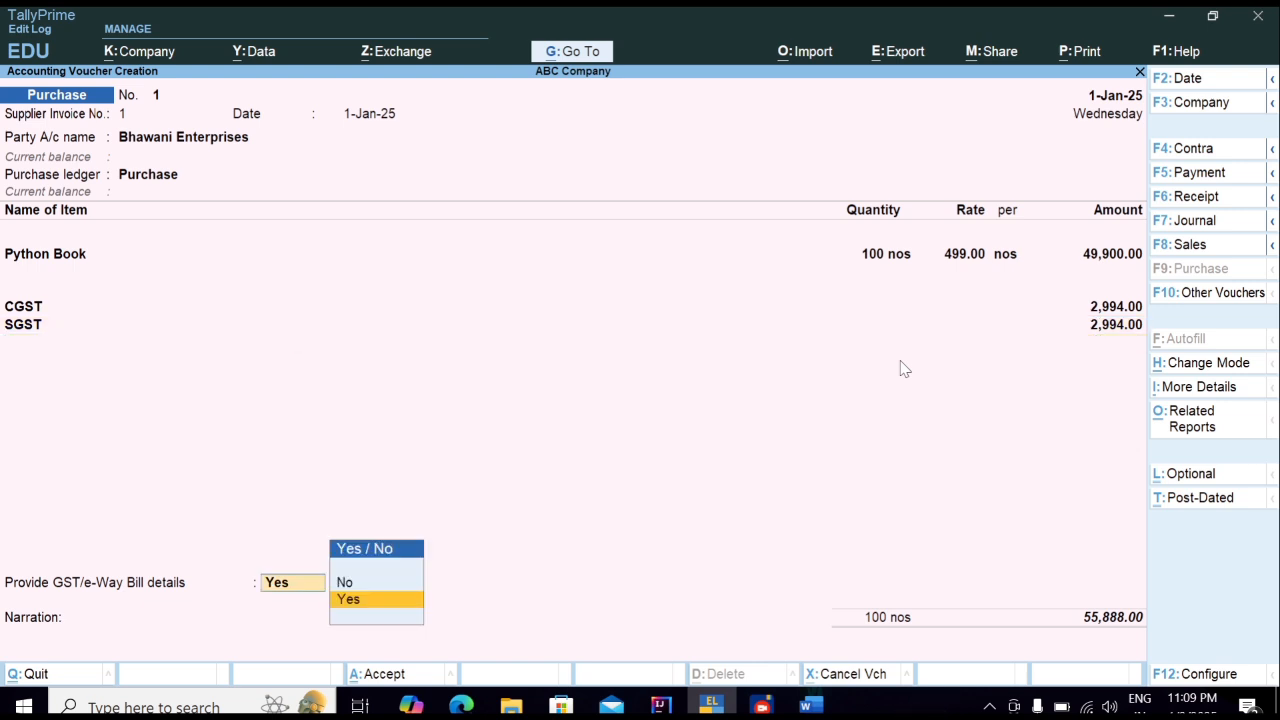
key(Return)
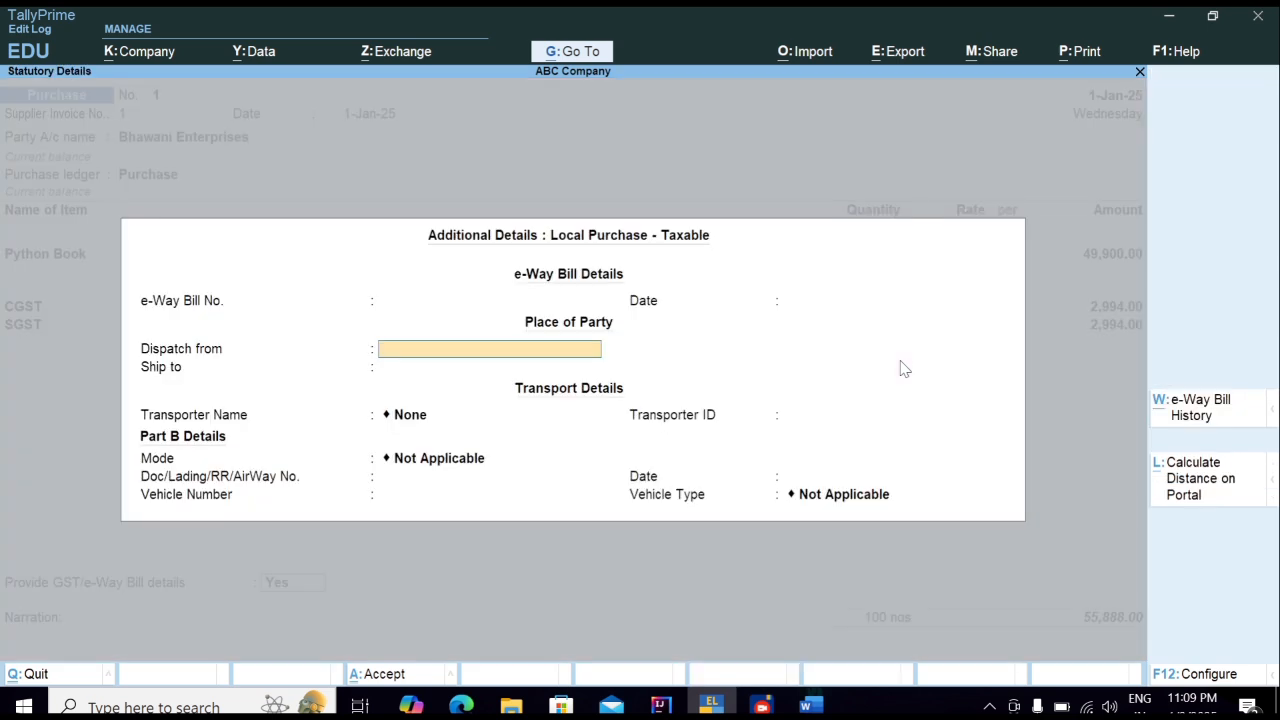
key(Return)
key(Return)
key(Return)
key(Return)
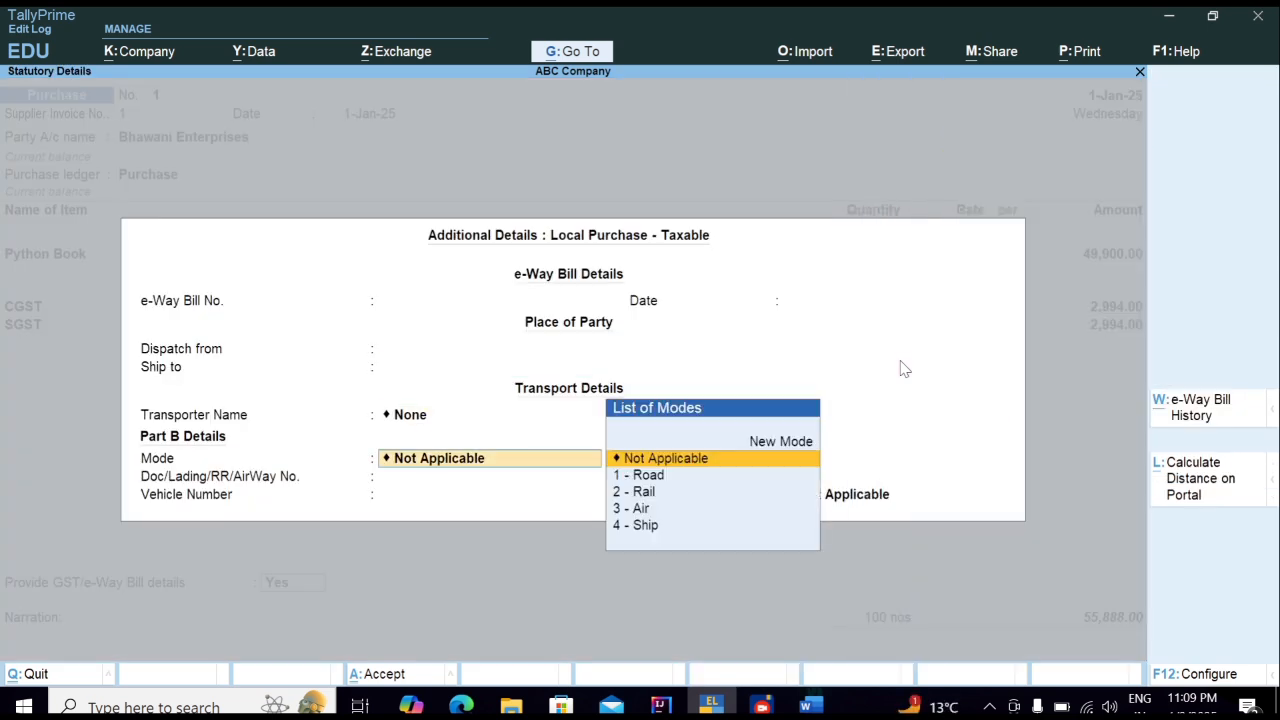
key(Return)
key(Return)
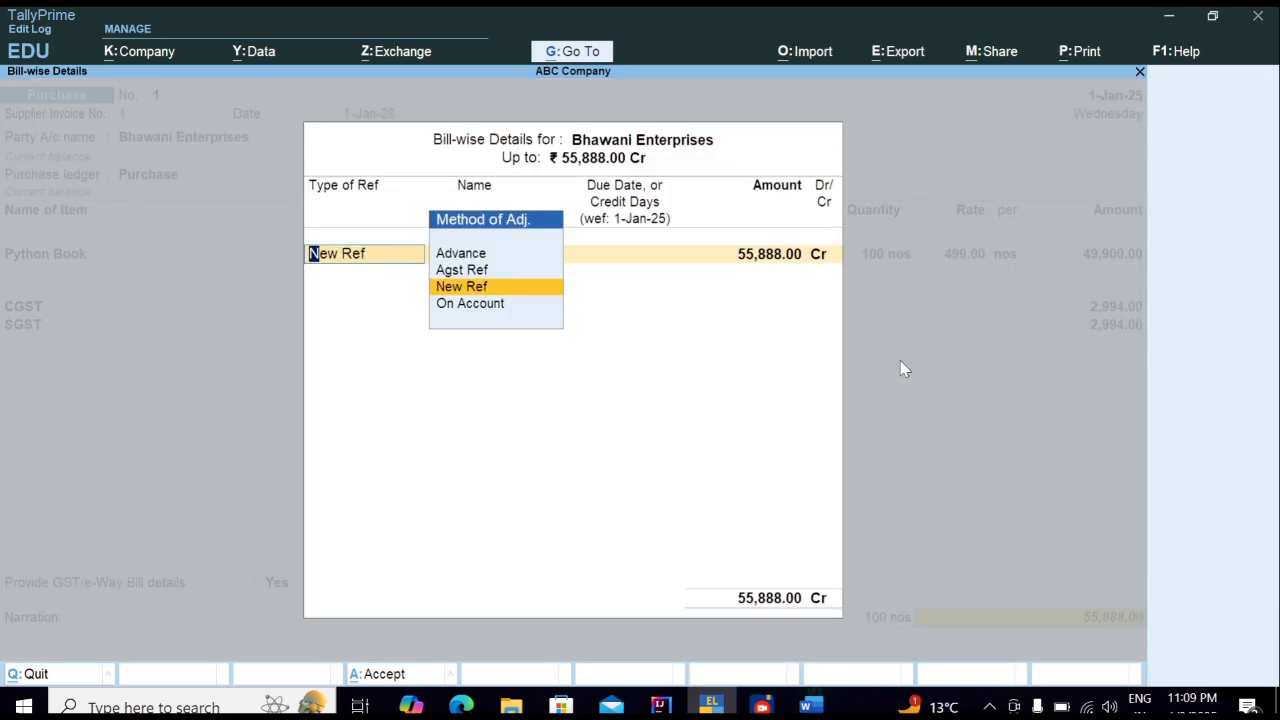
Step: Allocate the full supplier amount to New Ref 1 without credit days, and save the purchase voucher without narration
key(Return)
key(Return)
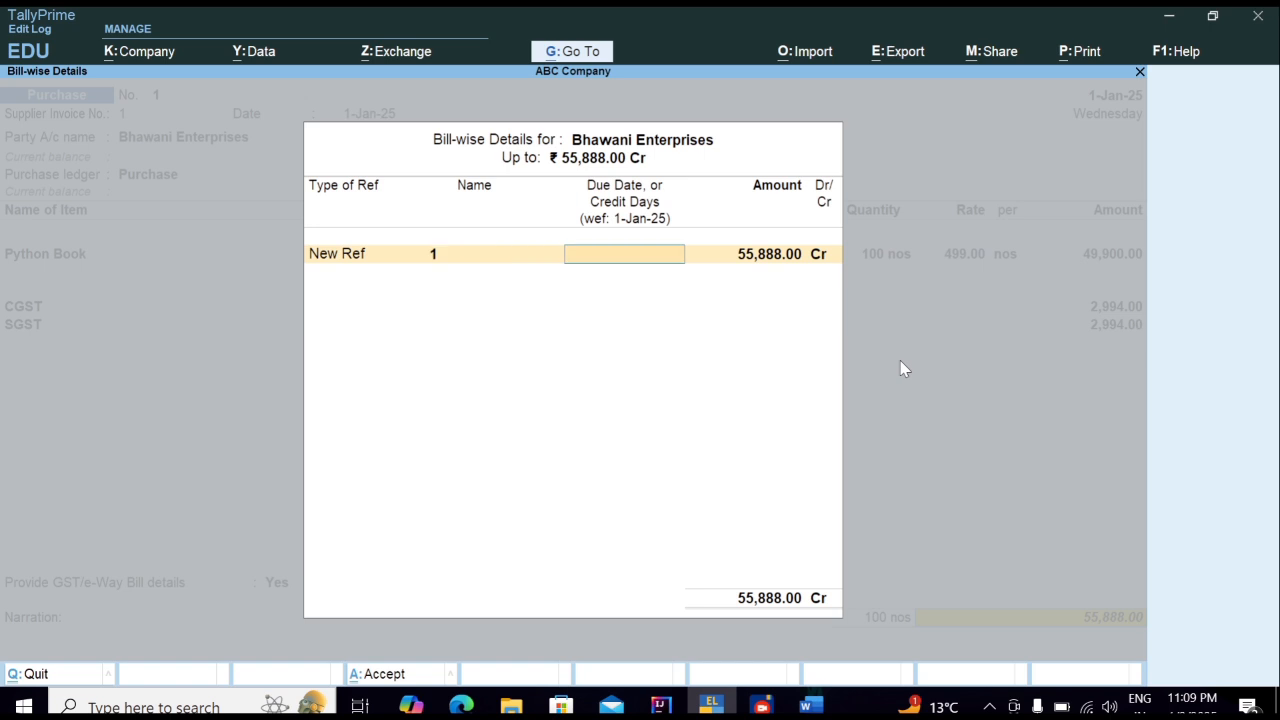
key(Return)
key(Return)
key(Return)
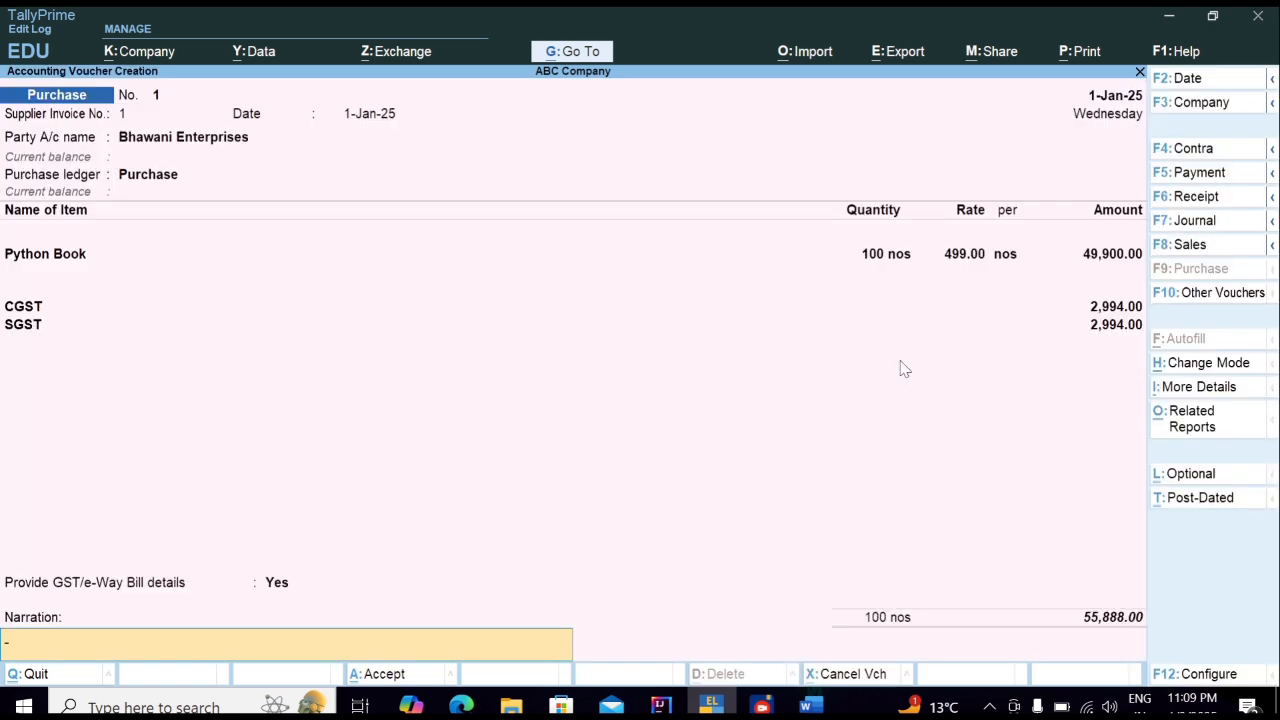
key(Return)
key(Return)
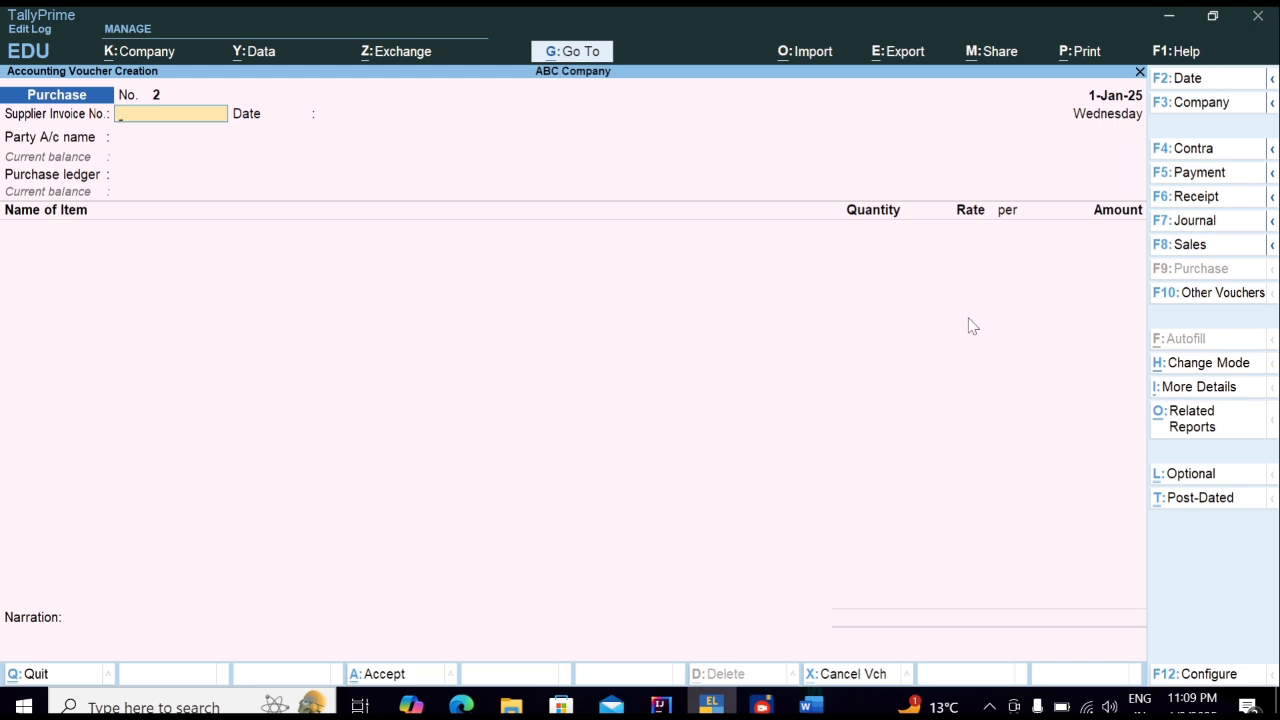
Step: Switch to a sales voucher and start creating a new ledger for its party account
click(1174, 253)
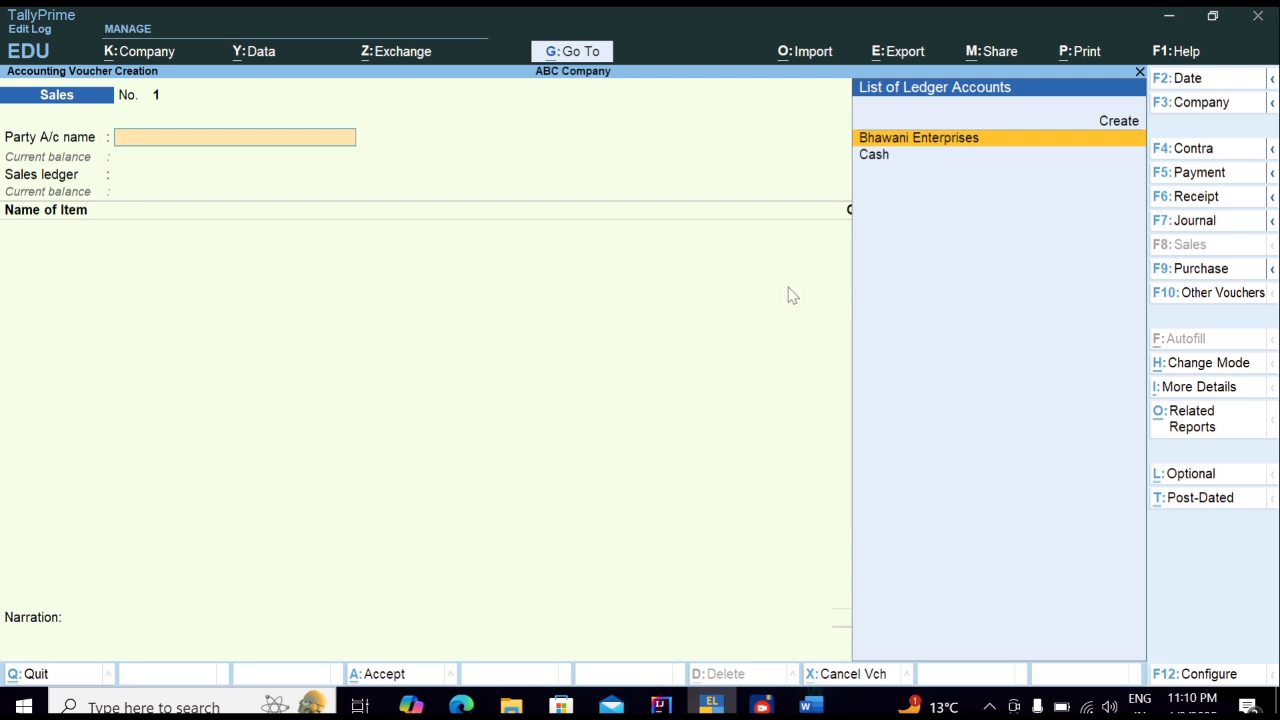
key(Up)
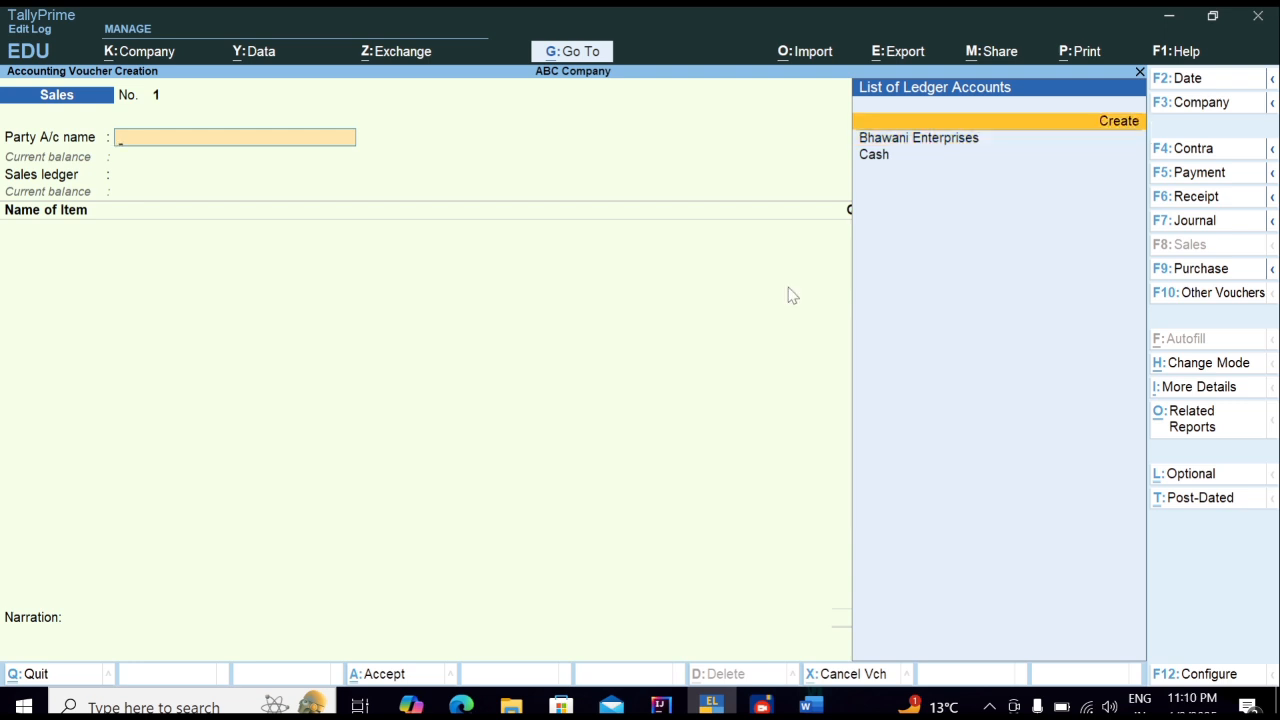
key(Return)
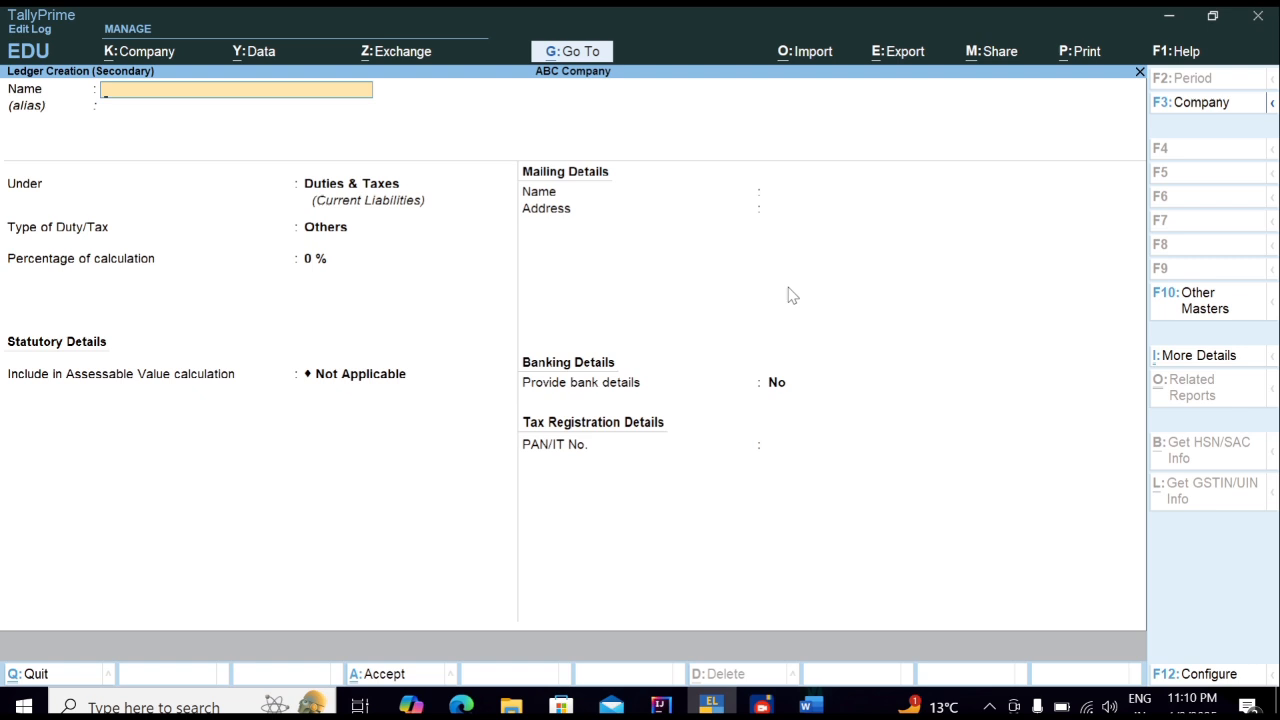
Step: Enter the customer's name as the ledger name and place the ledger under Sundry Debtors
text(R)
key(BackSpace)
text(Raza)
key(Return)
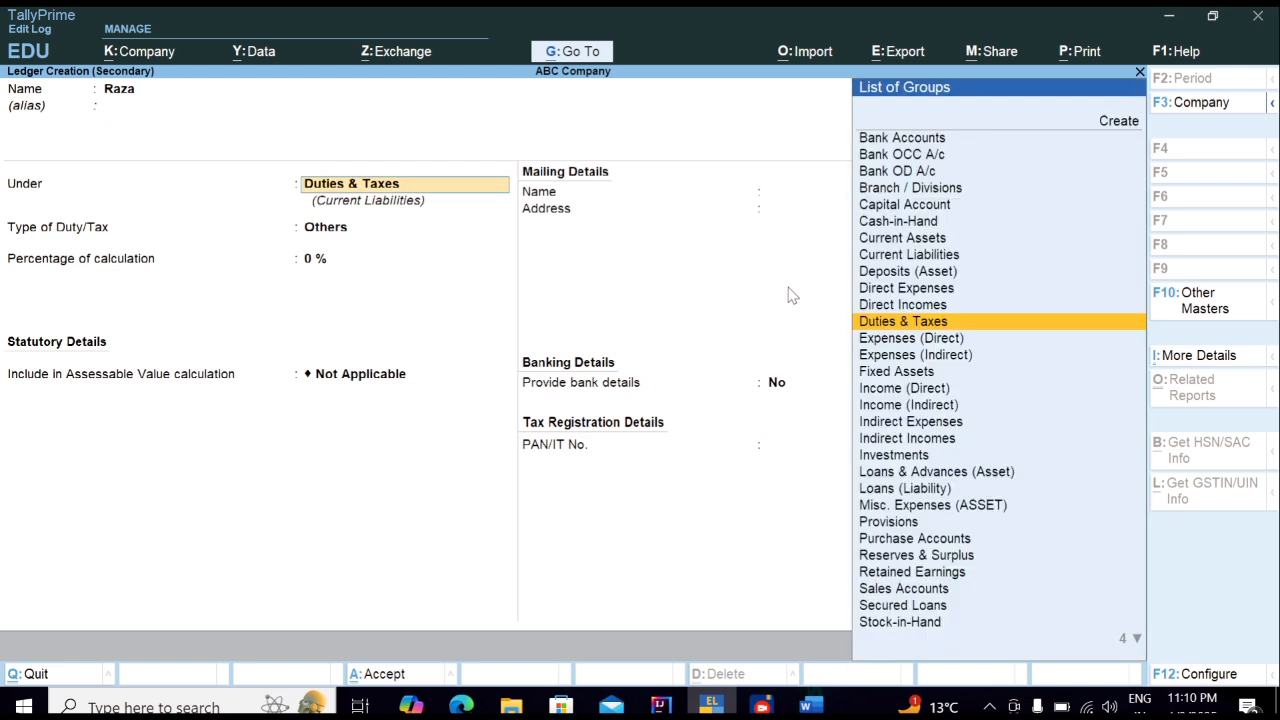
text(Su)
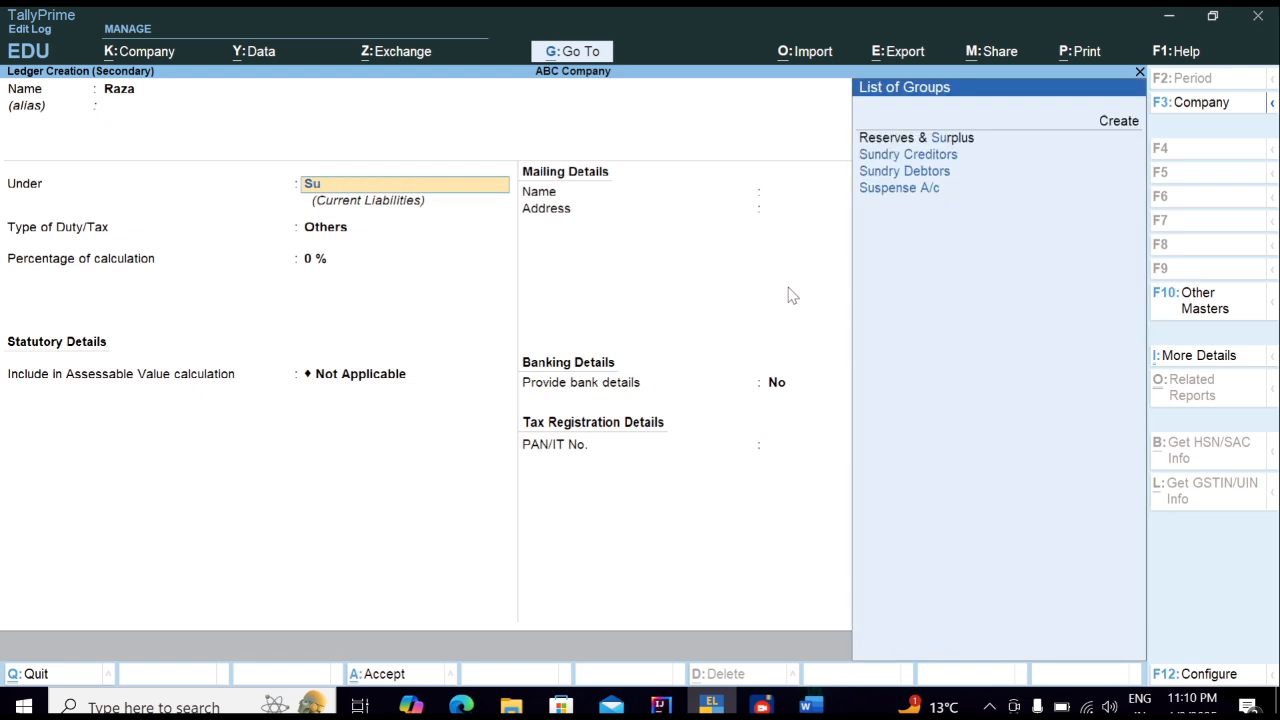
key(Down)
key(Down)
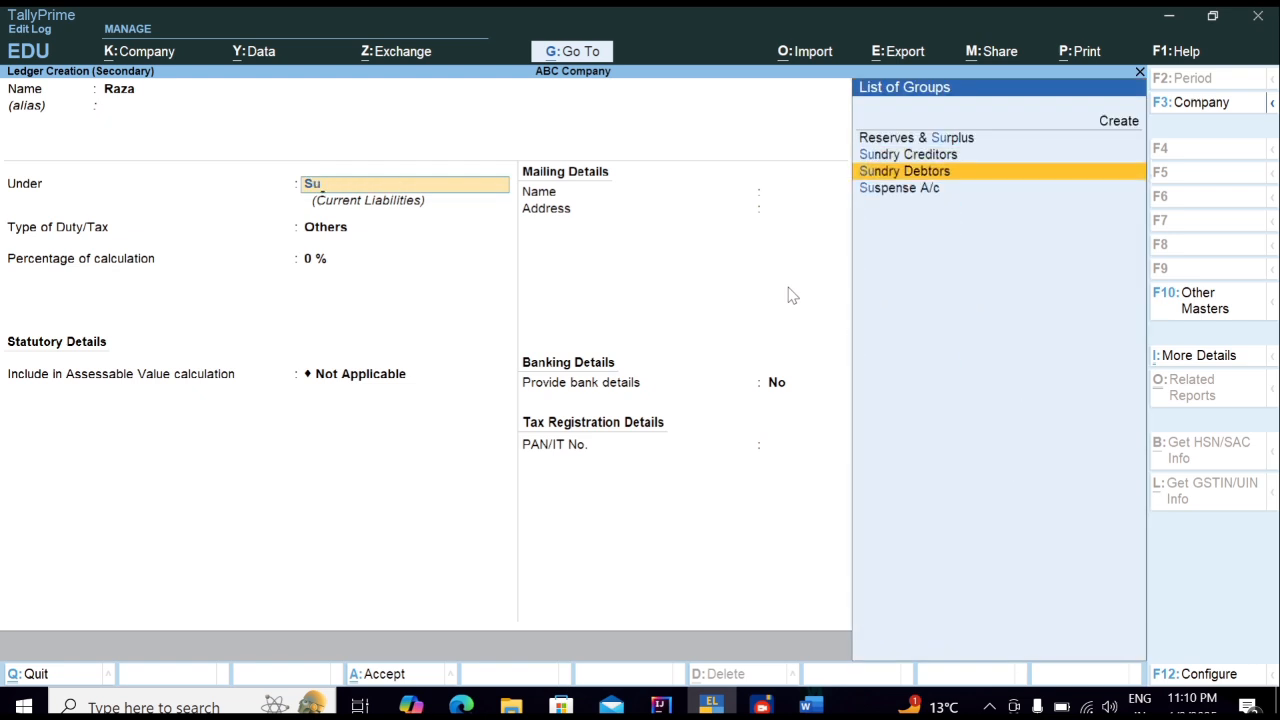
key(Return)
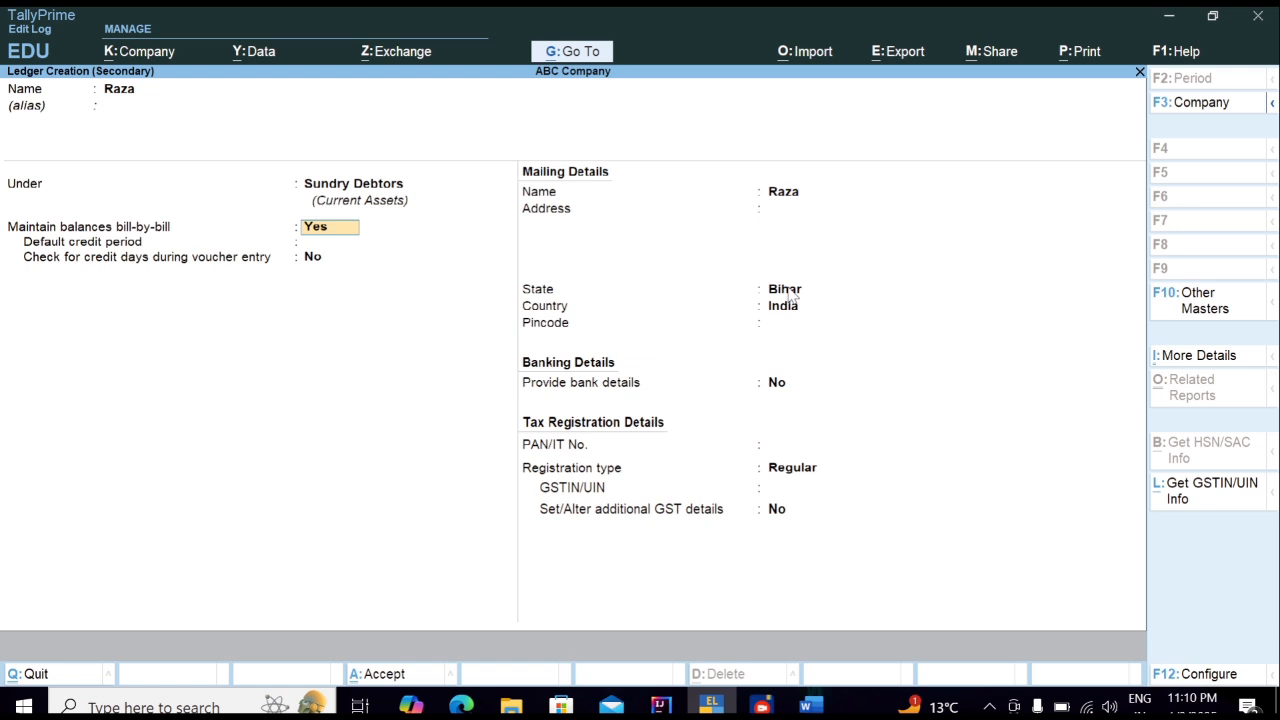
Step: Save the customer's ledger with its default settings, and accept blank dispatch details and default party details for the sales voucher
key(ctrl+a)
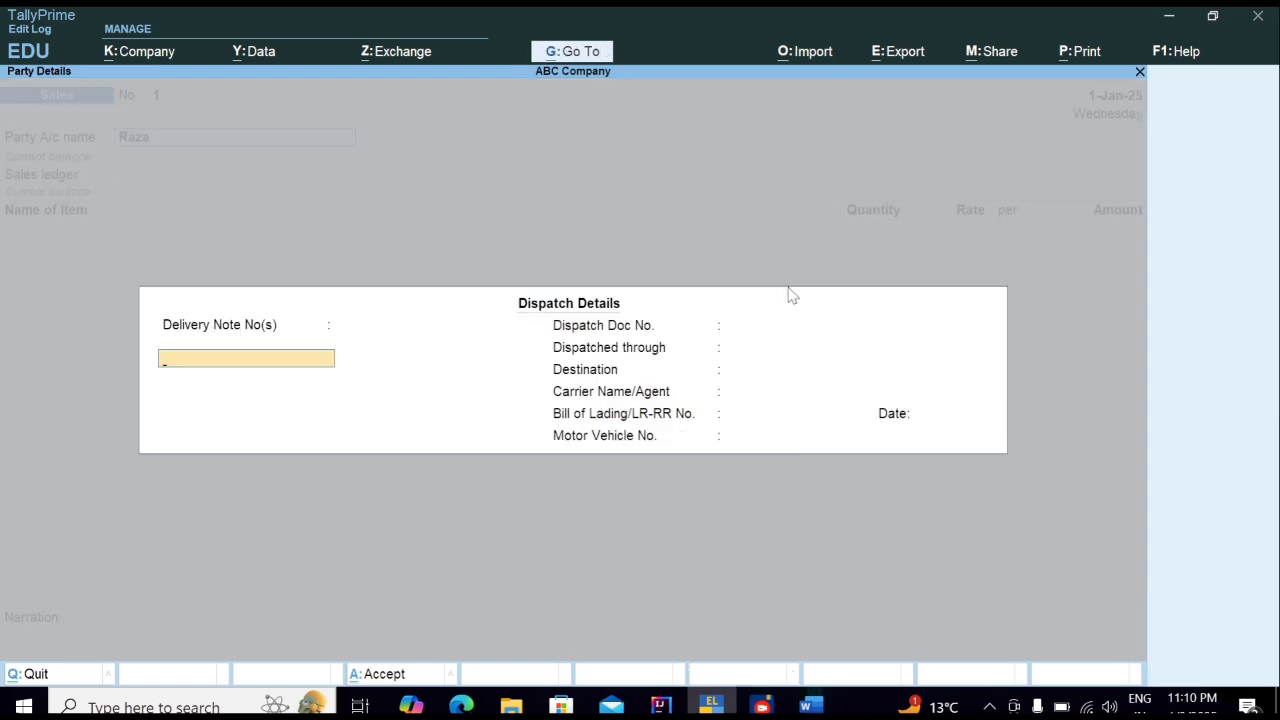
key(Return)
key(ctrl+a)
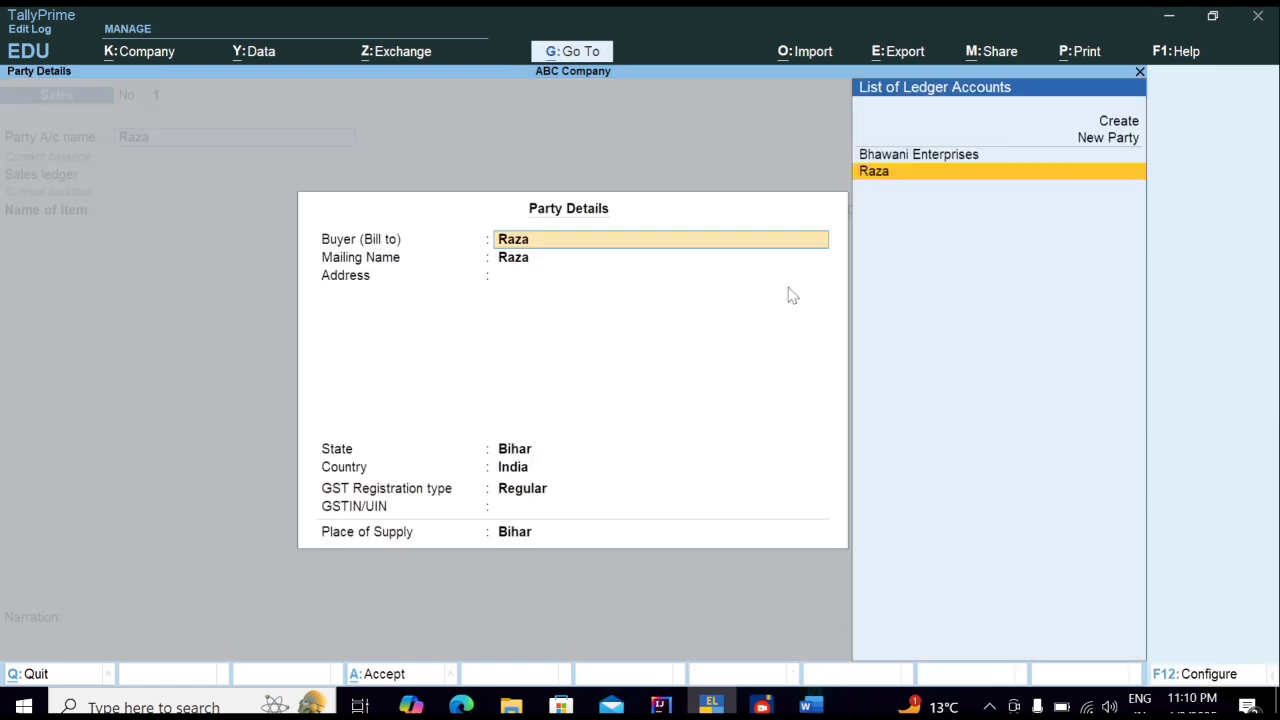
key(ctrl)
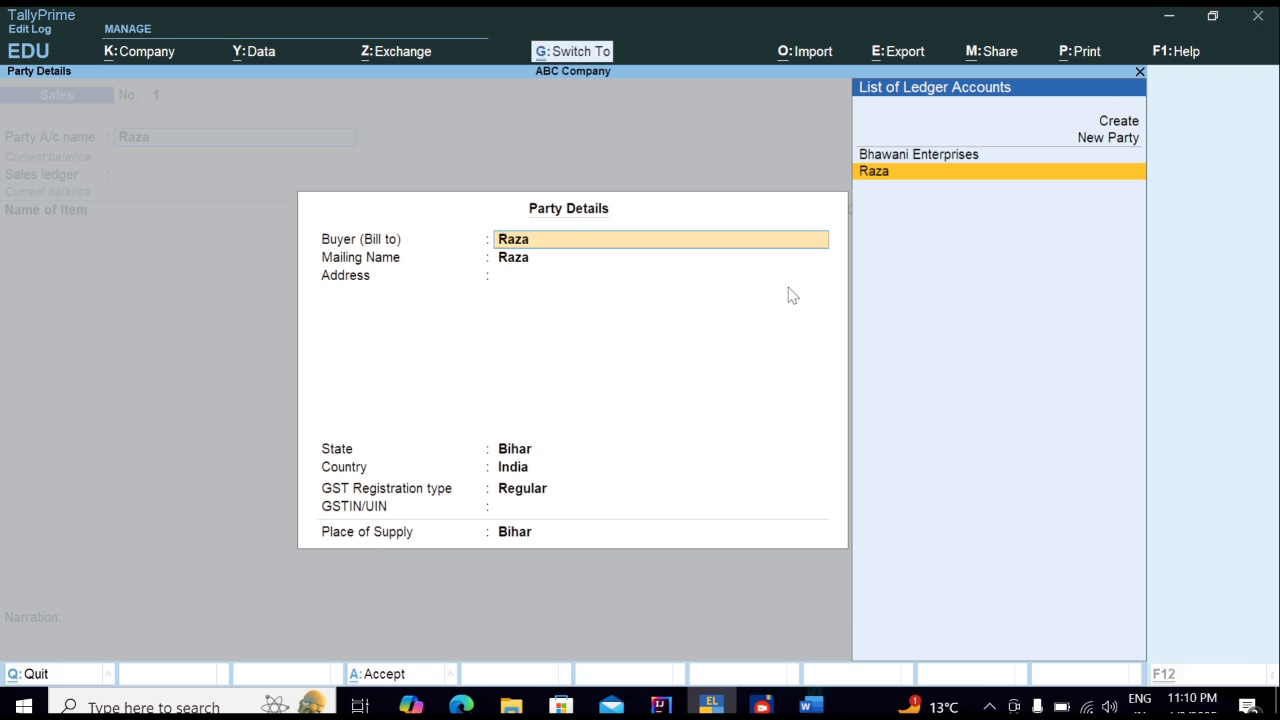
key(ctrl+a)
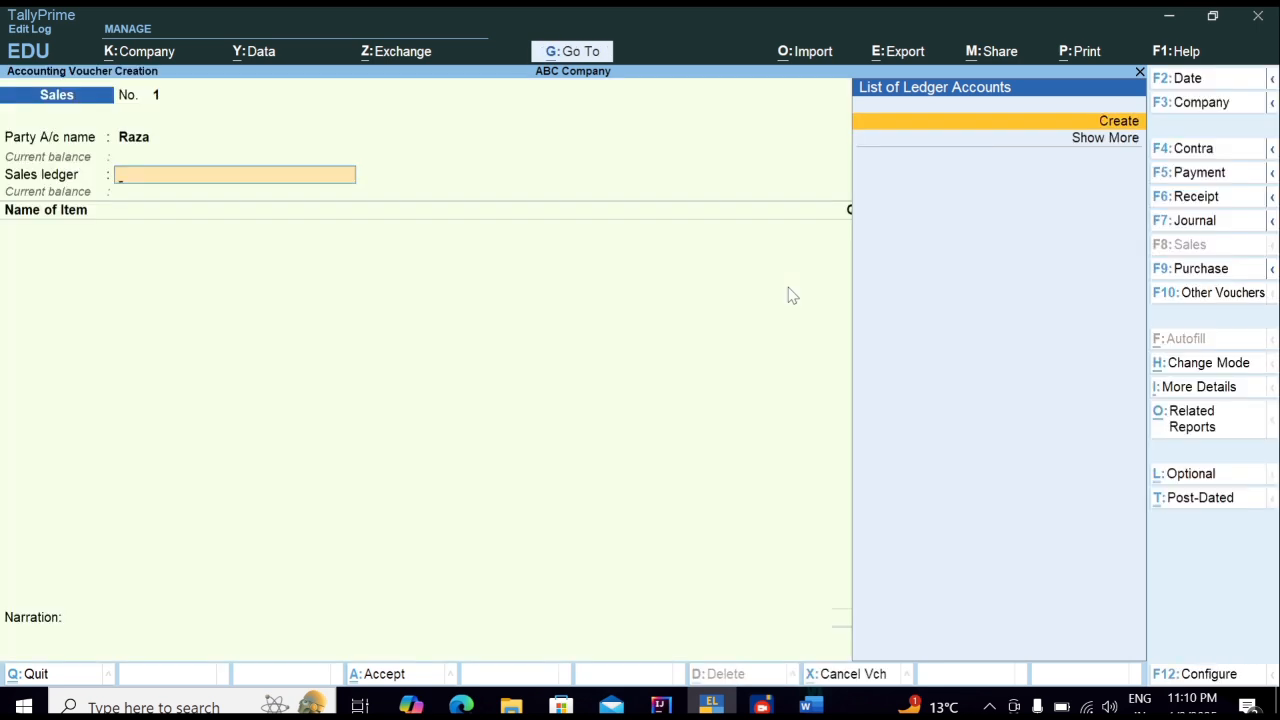
Step: Create a Sales ledger under Sales Accounts with default settings and use it as the voucher's sales ledger
key(alt+c)
text(Sales)
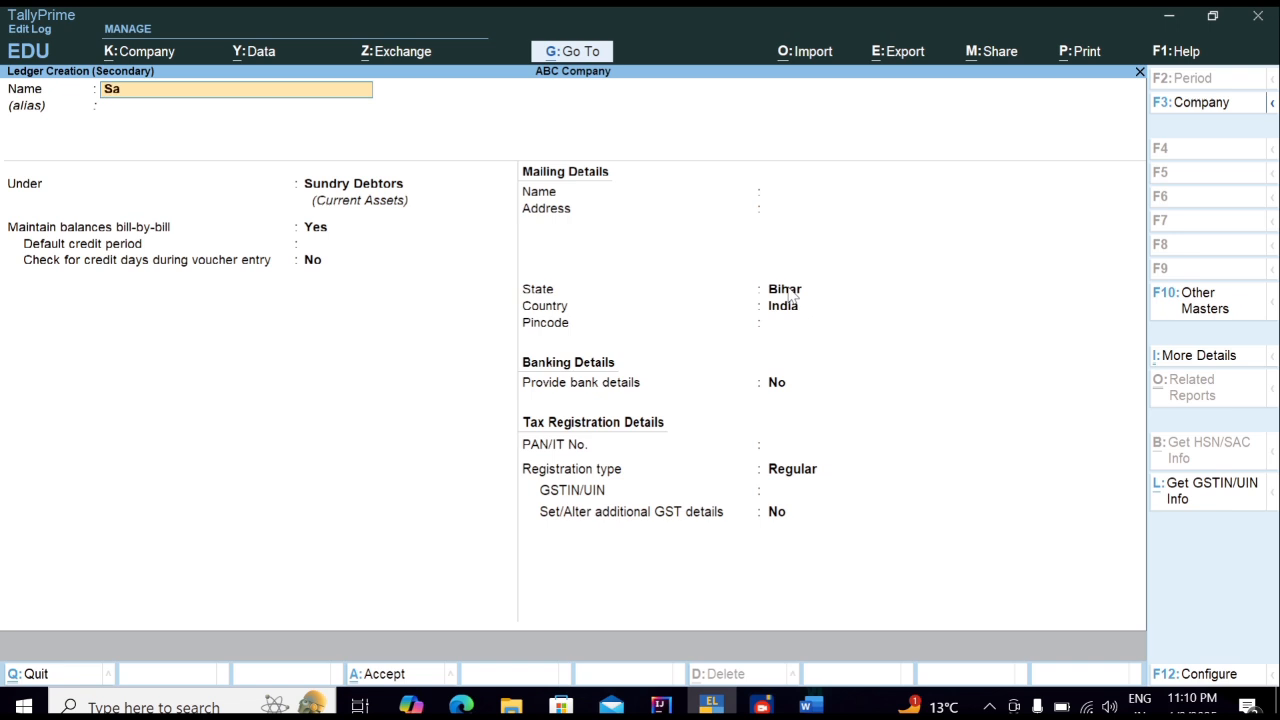
key(Return)
key(Return)
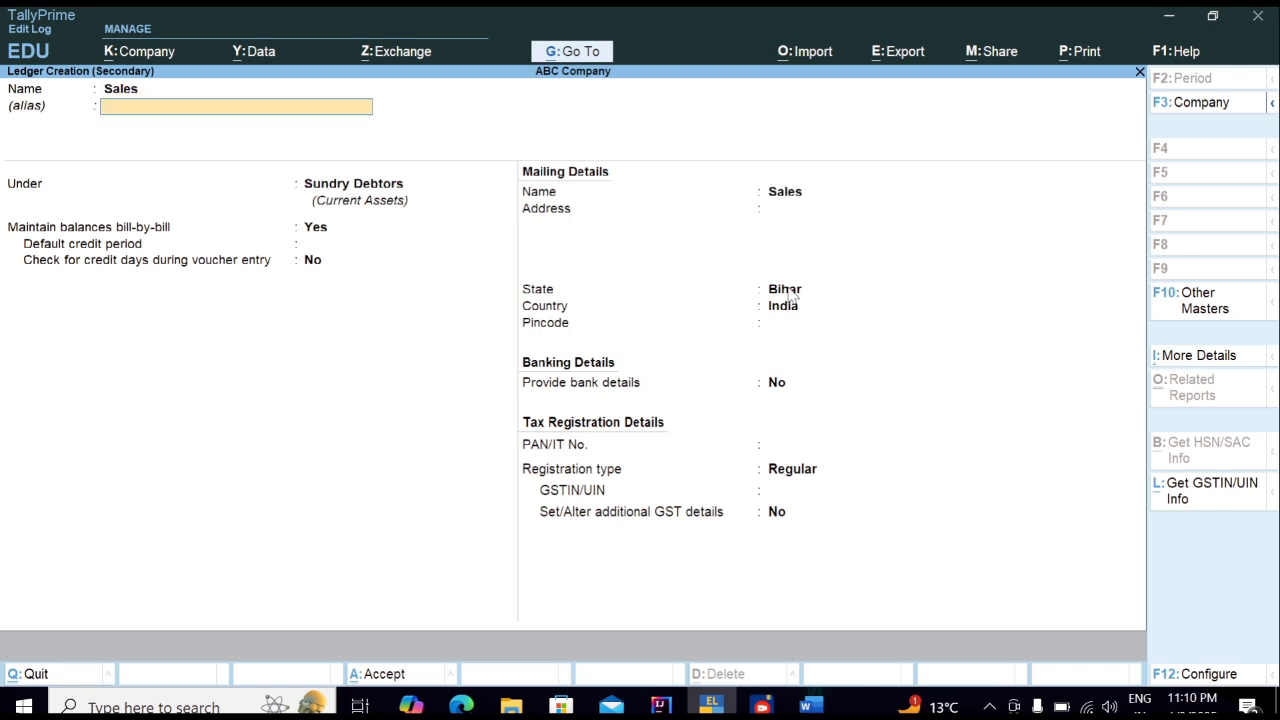
text(Sa)
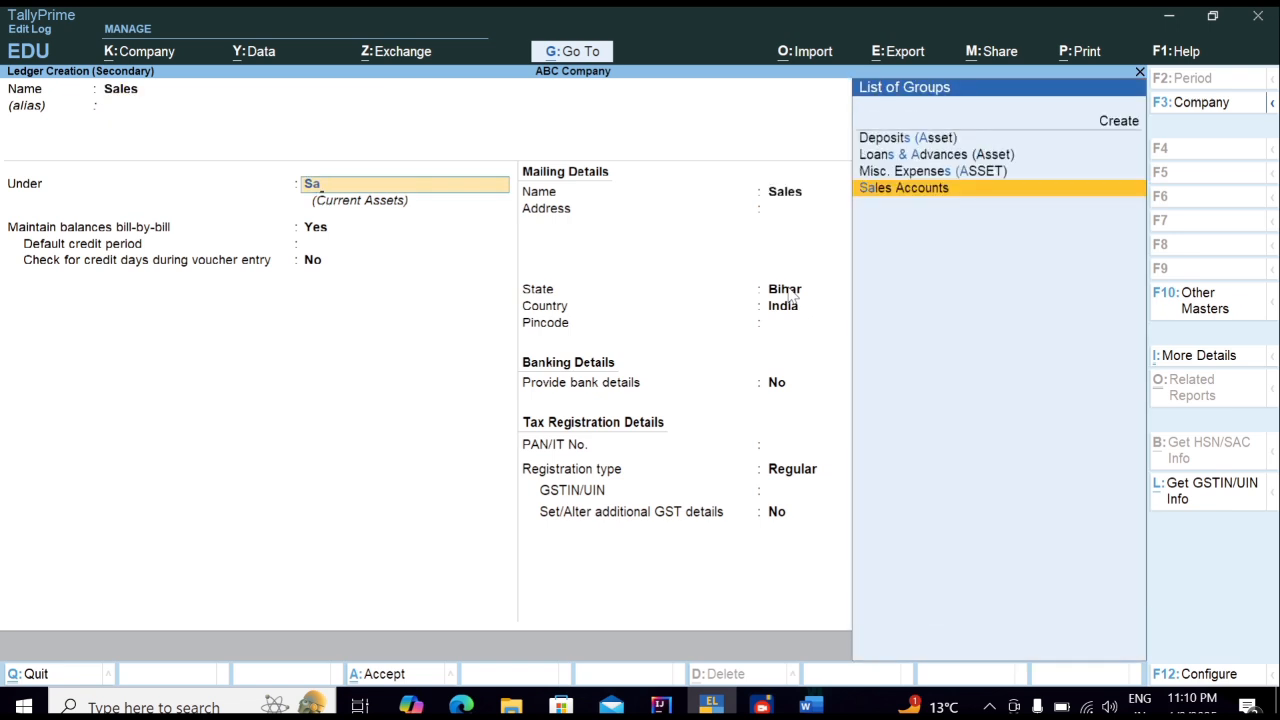
key(Return)
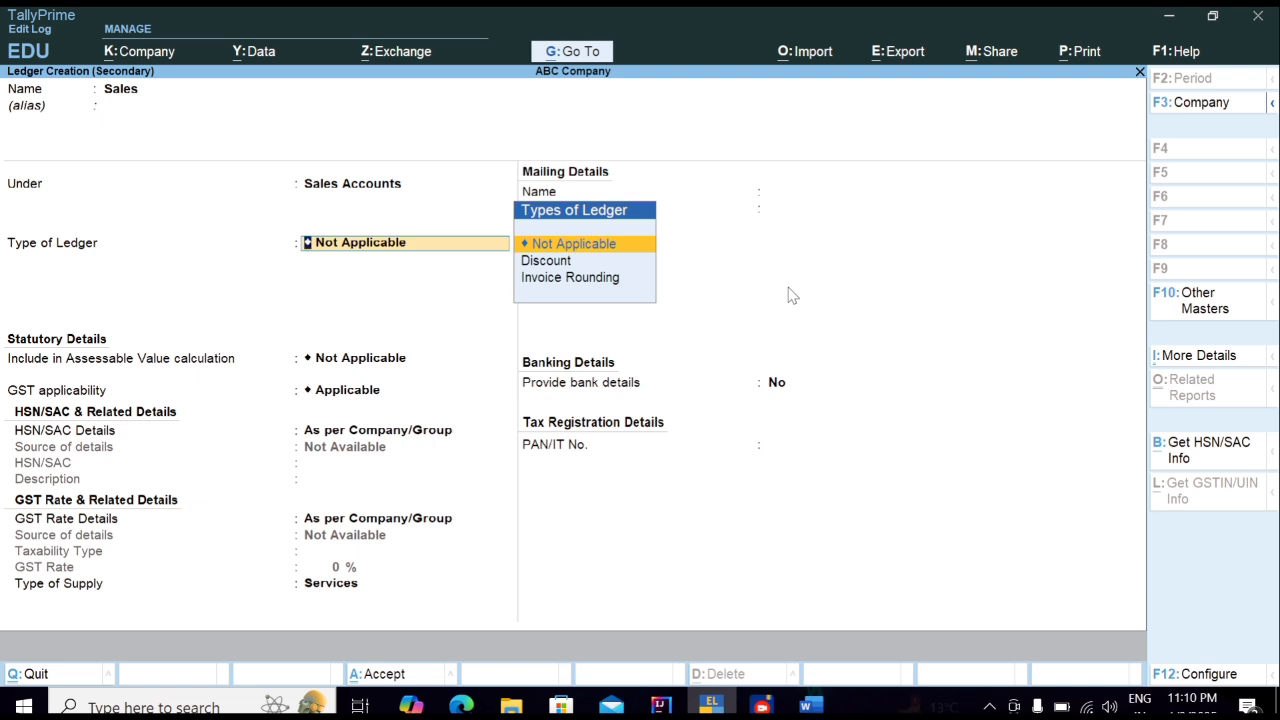
key(ctrl+a)
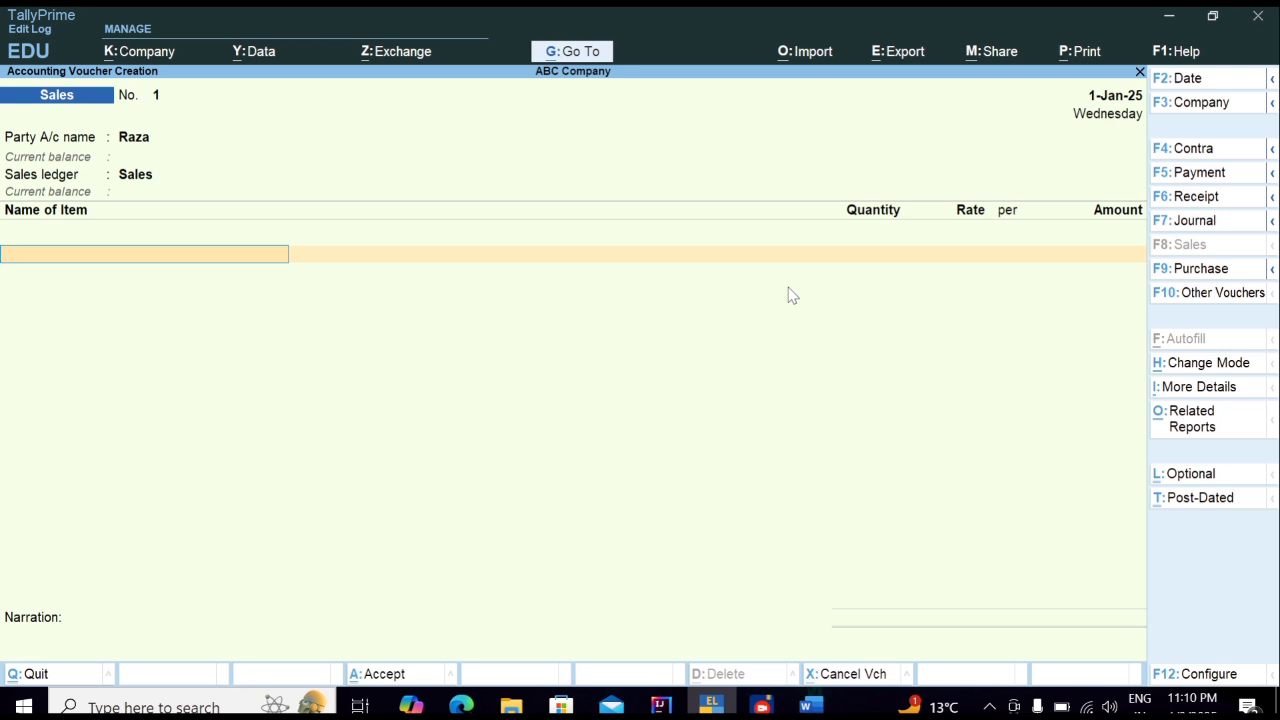
Step: Add 100 nos of Python Book at a rate of 699 to the sales voucher, checking the selling price in the Word notes
text(Py)
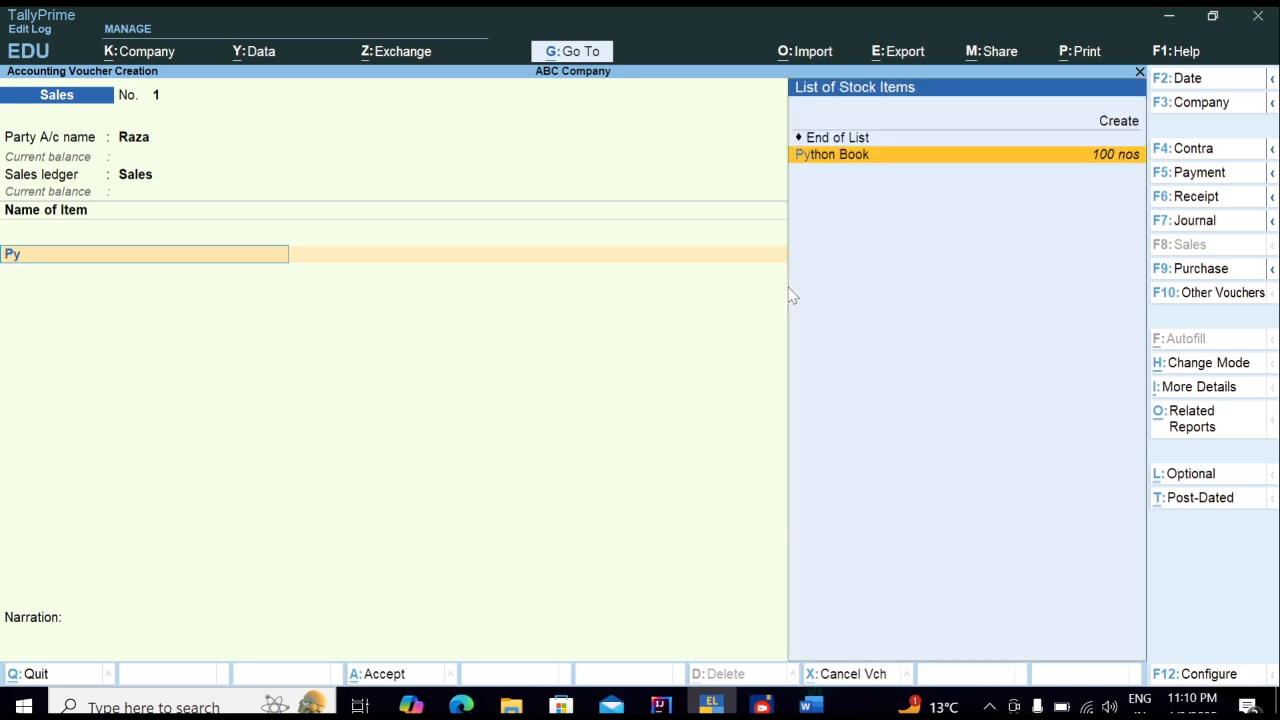
key(Return)
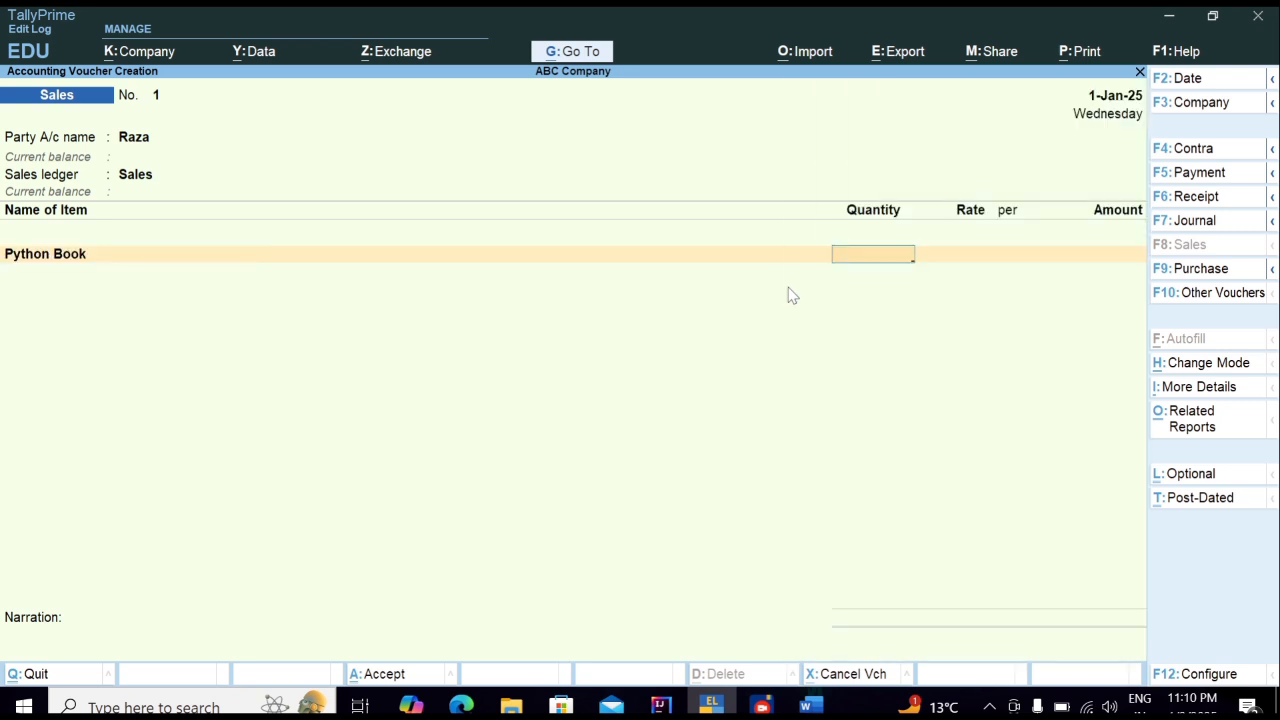
text(100)
key(Return)
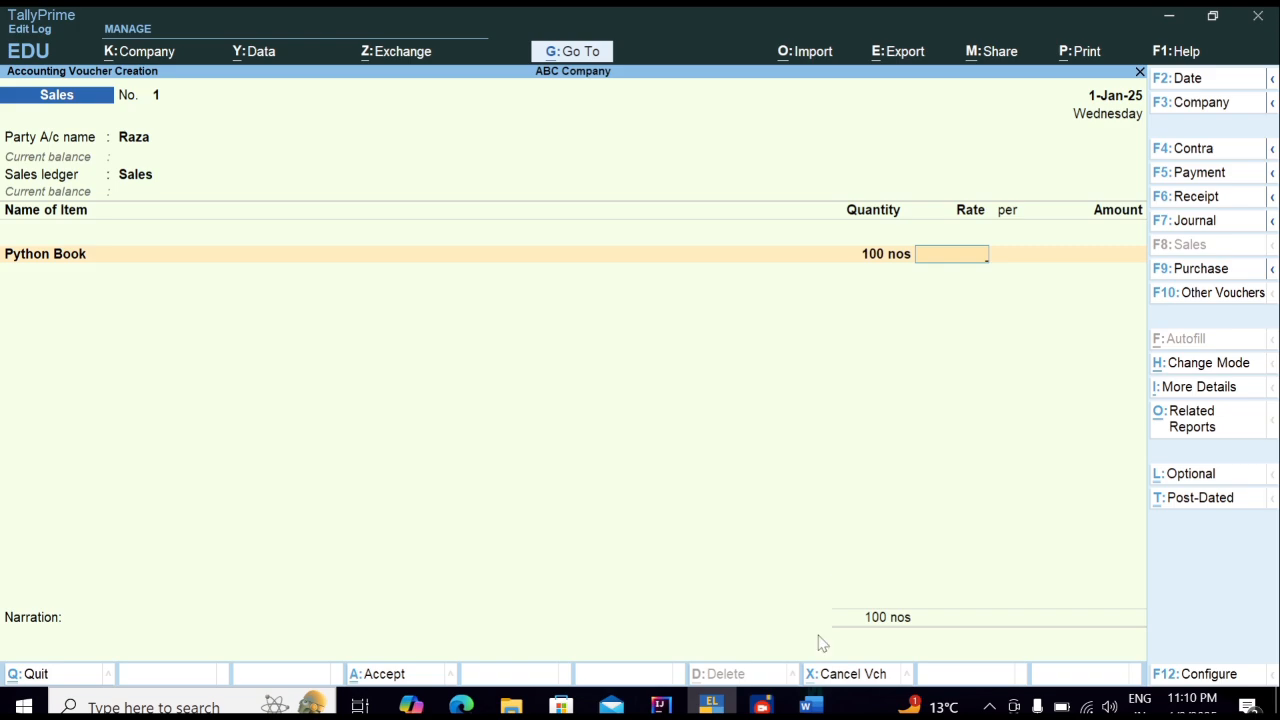
click(814, 706)
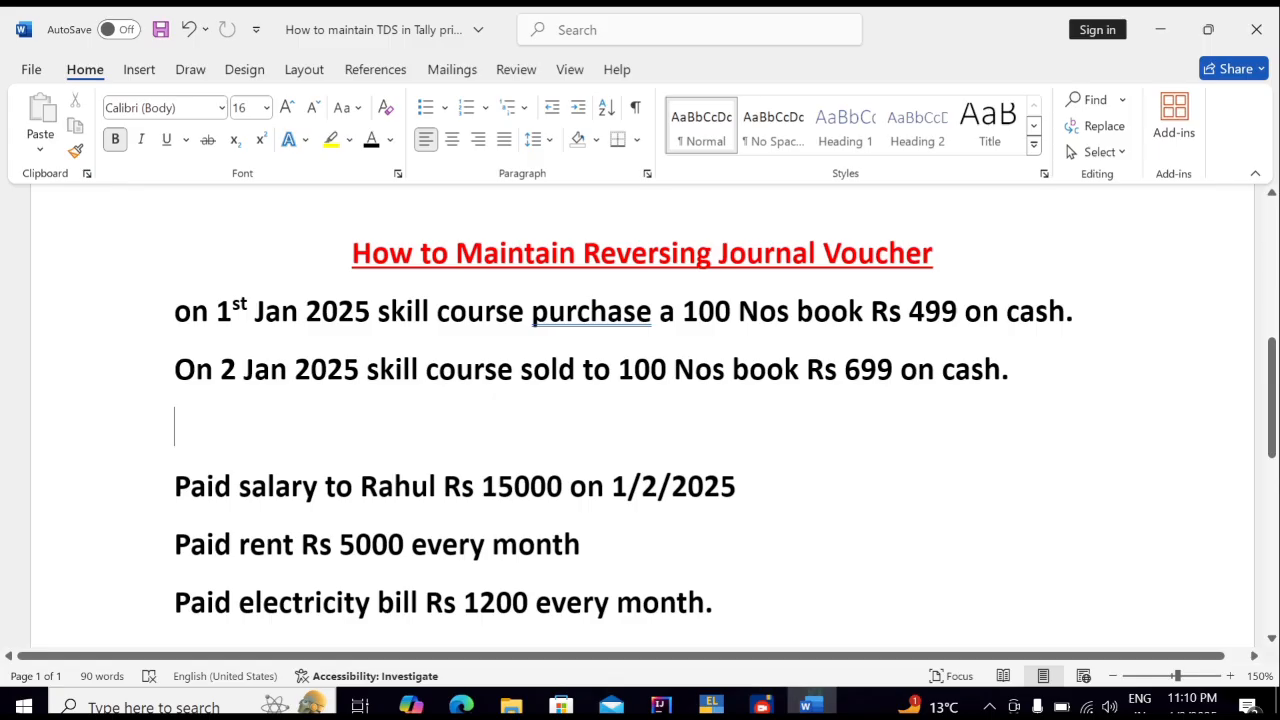
click(813, 705)
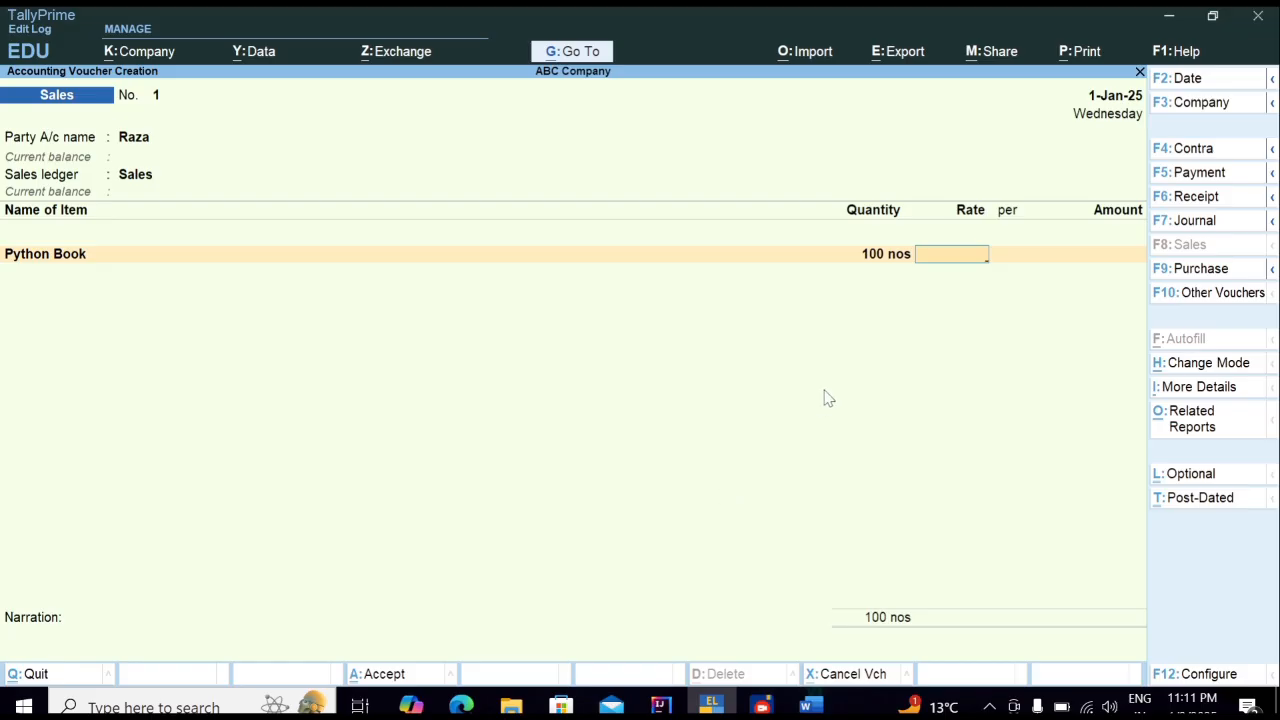
text(699)
key(Return)
key(Return)
key(Return)
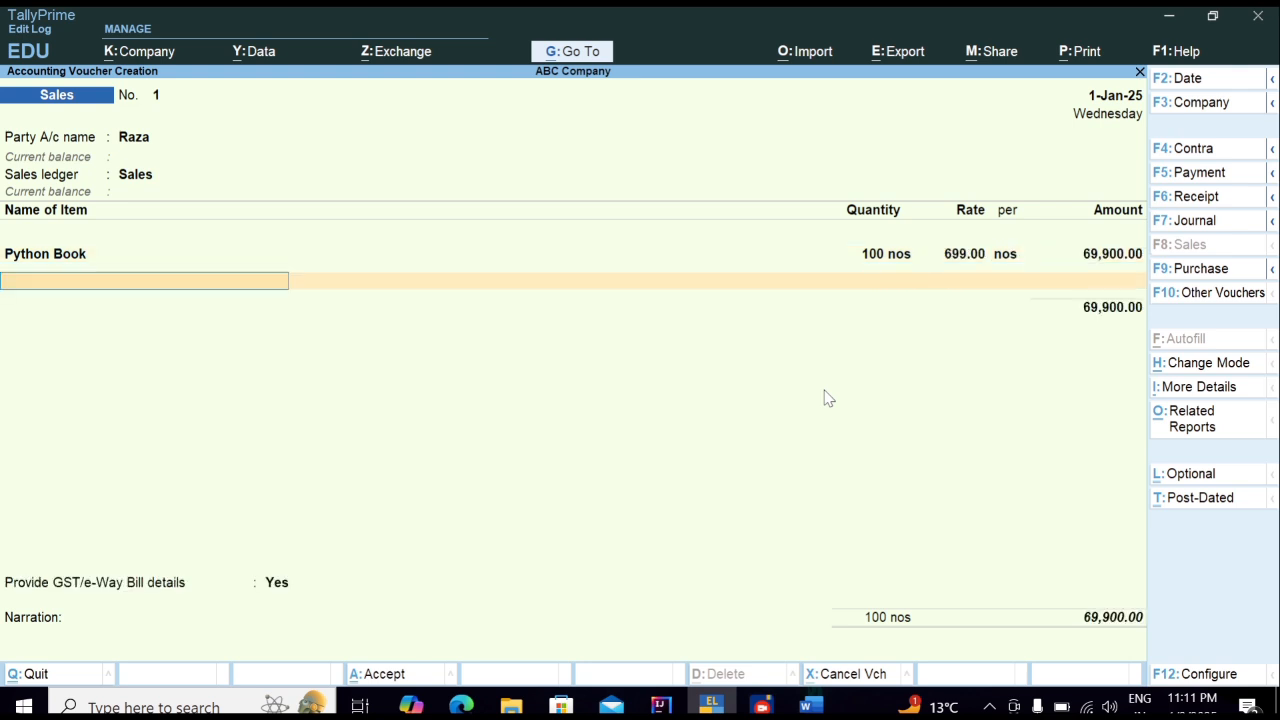
Step: End the item list and add the CGST and SGST ledgers with their automatically calculated amounts
key(Return)
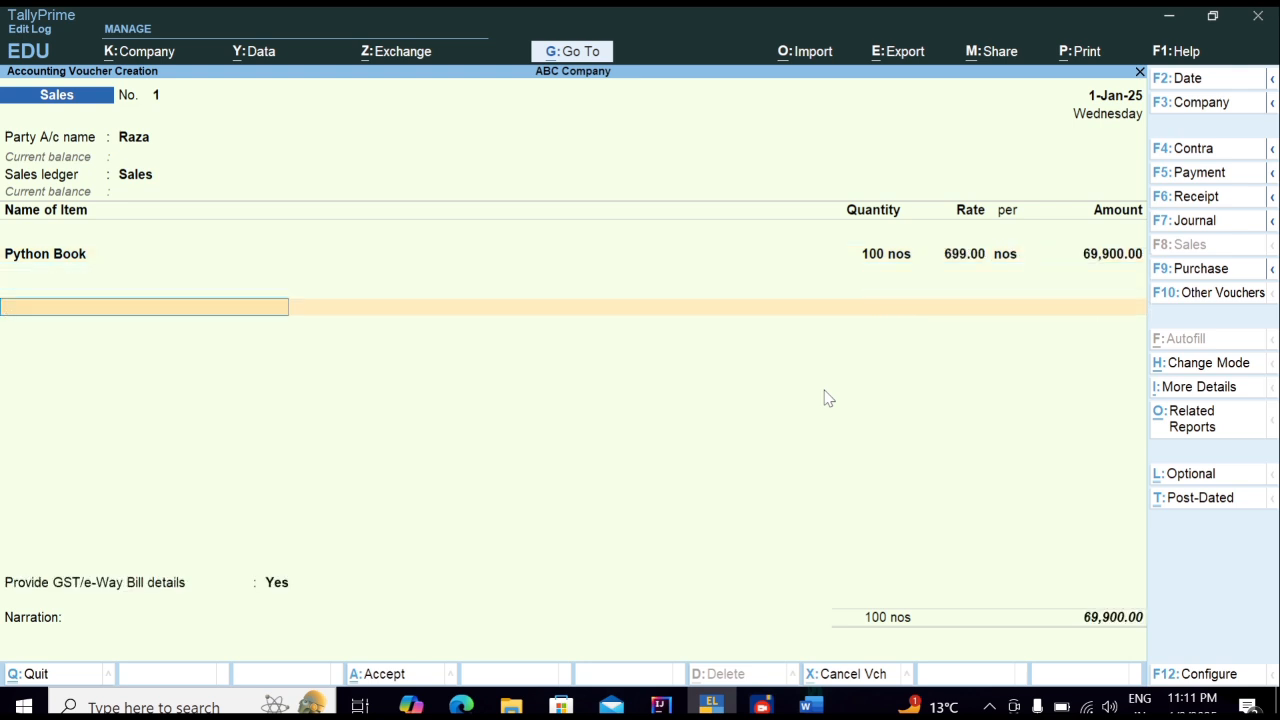
text(C)
key(Return)
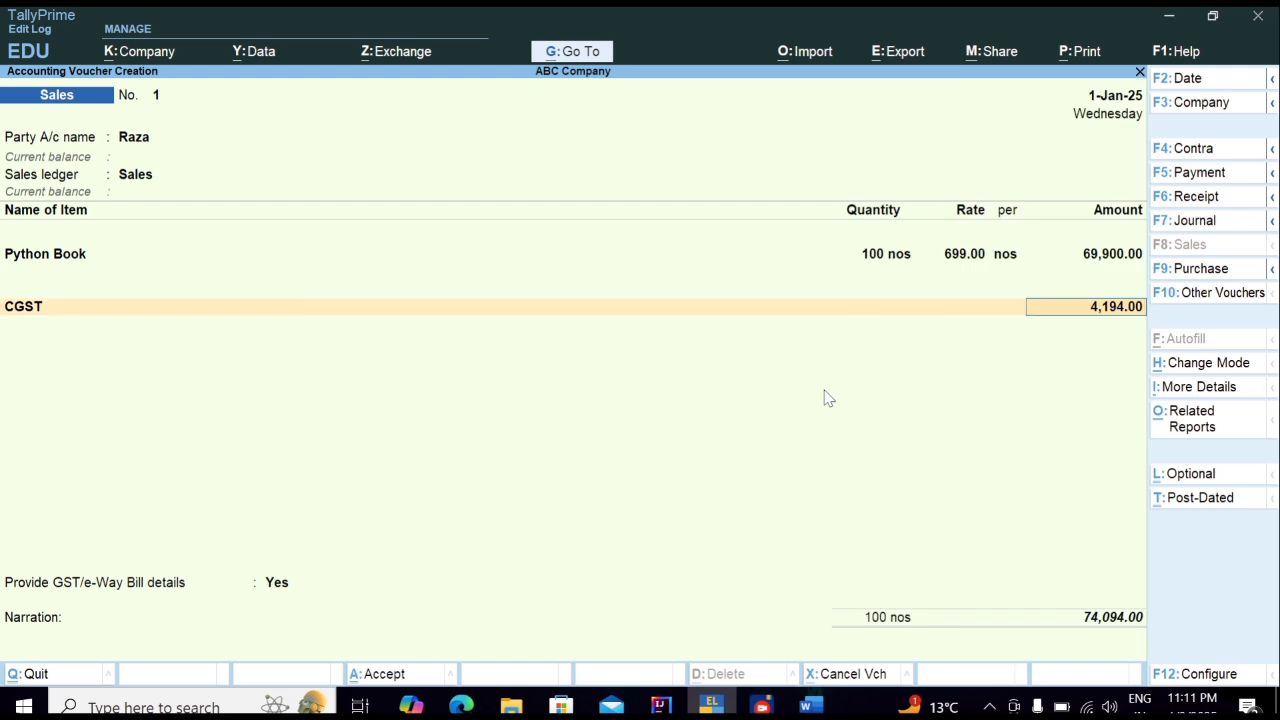
key(Return)
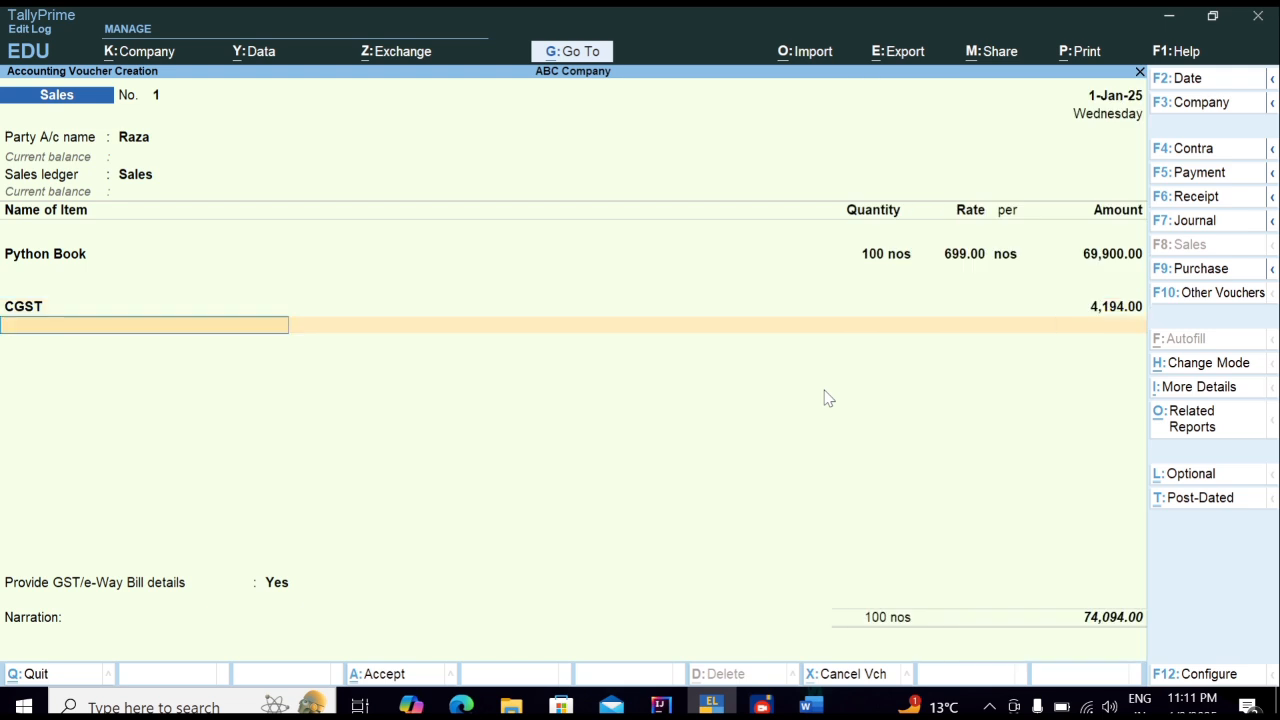
text(S)
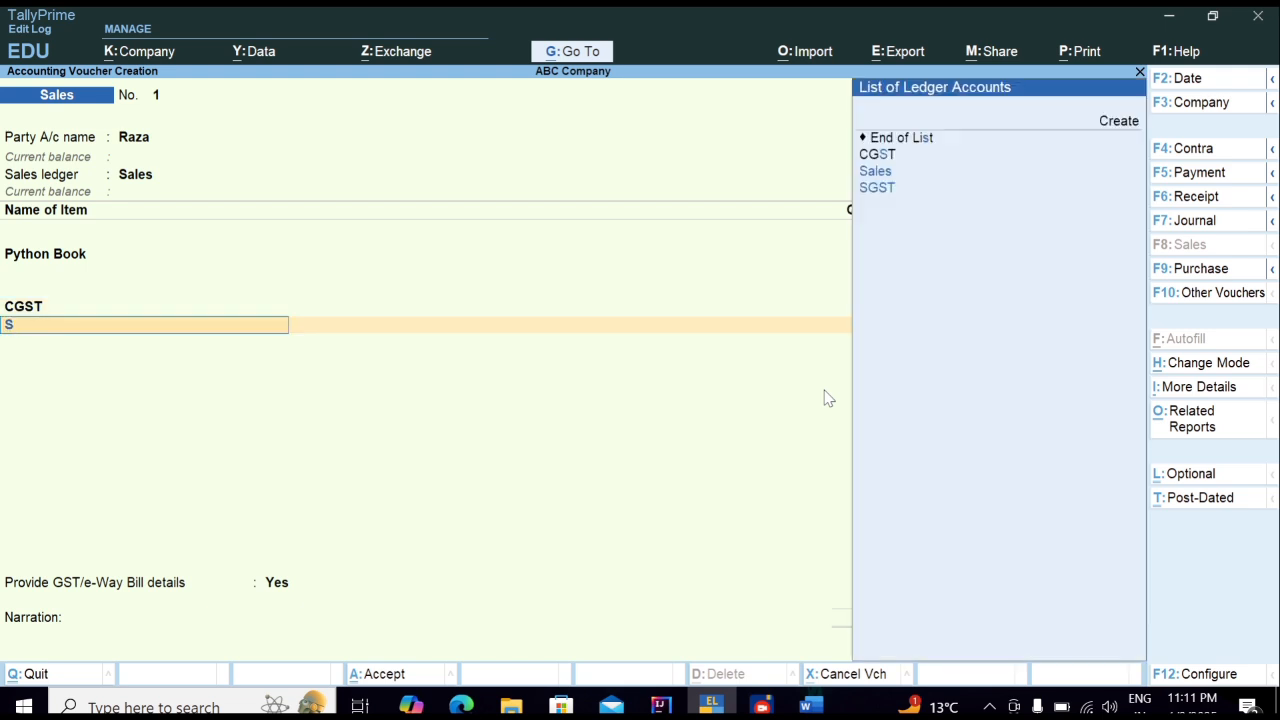
key(Return)
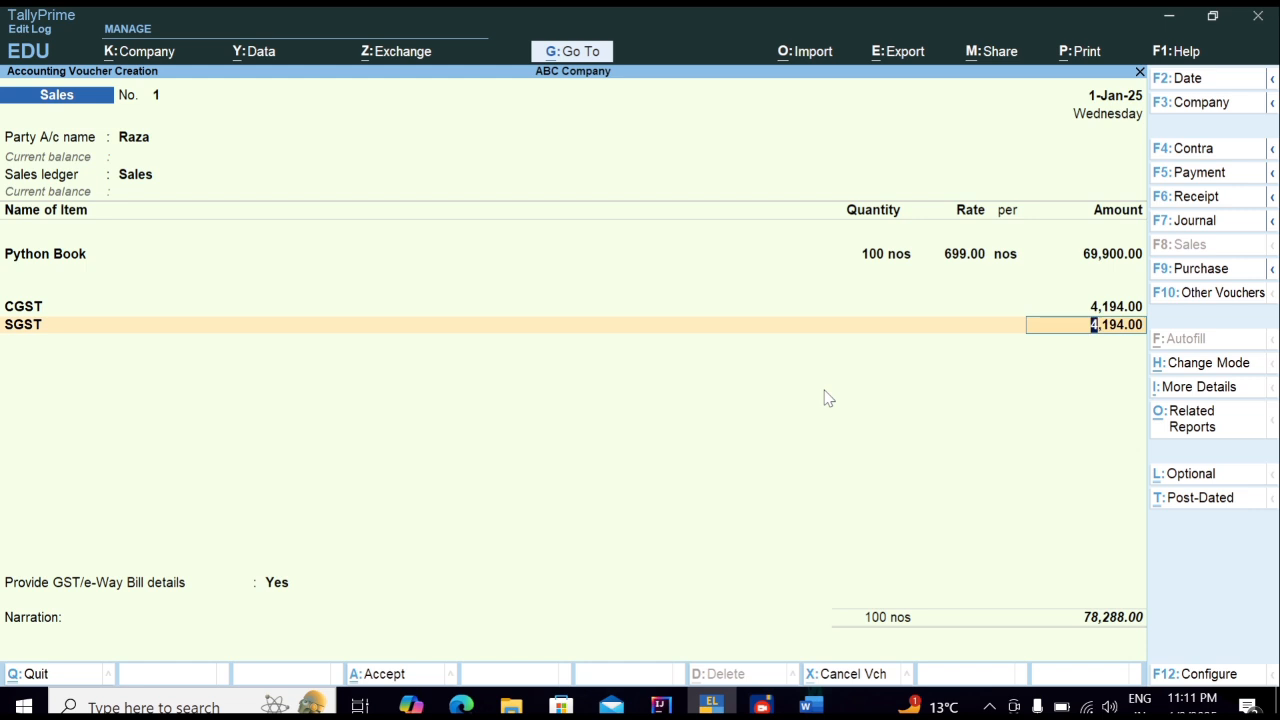
key(Return)
key(Return)
key(Return)
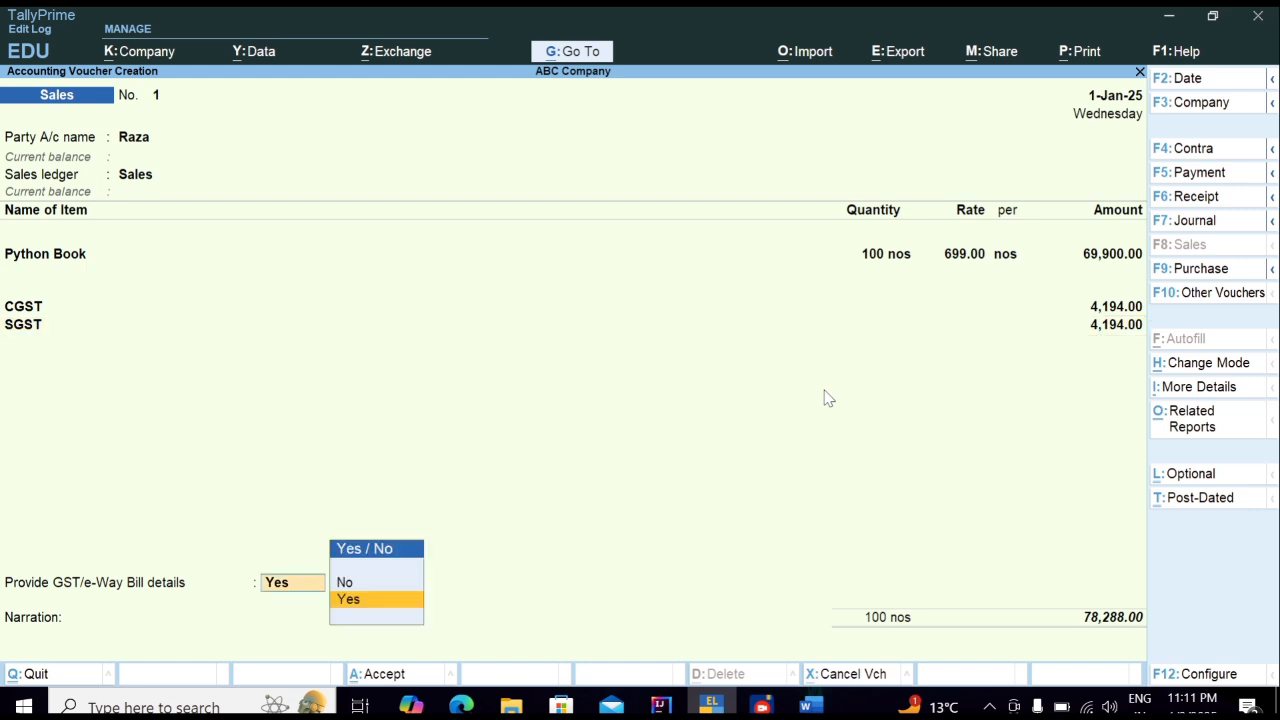
Step: Keep GST/e-Way Bill details at Yes and accept the sales voucher's additional details with blank and default values
key(Return)
key(Return)
key(Return)
key(Return)
key(Return)
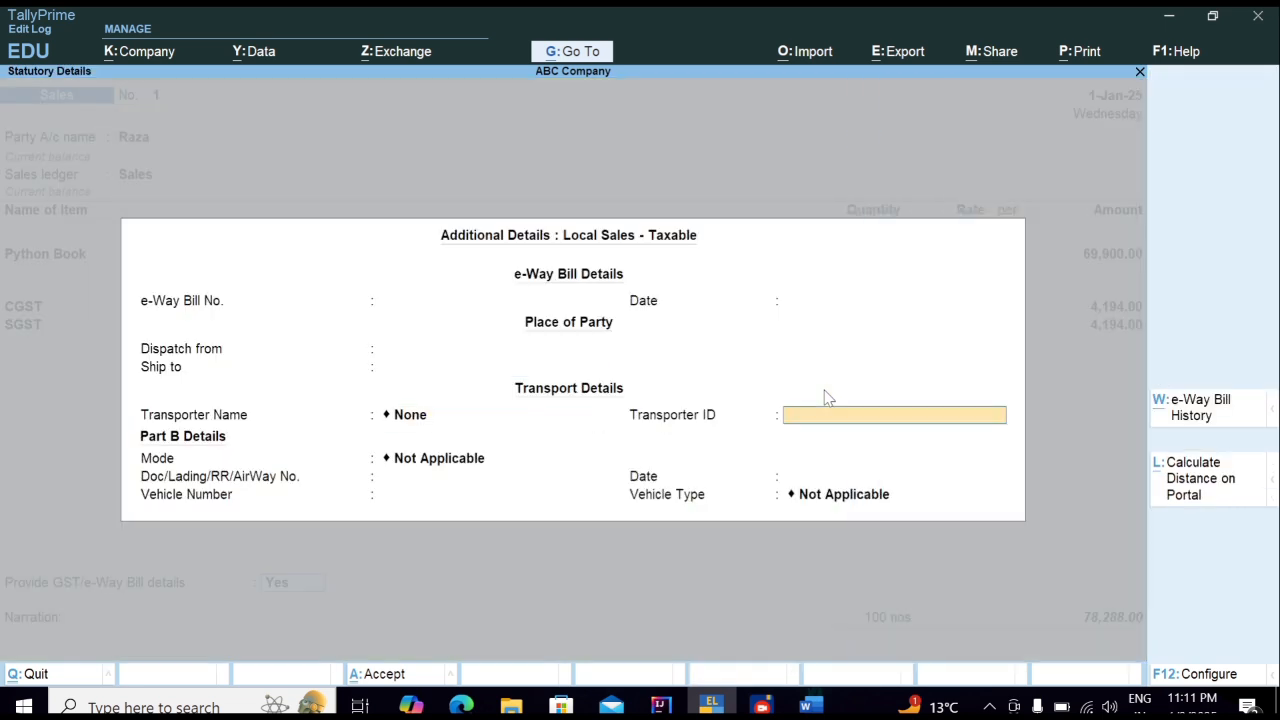
key(Return)
key(Return)
key(Return)
Step: Allocate the full customer amount to New Ref 1 without credit days, and save the sales voucher without narration
key(Return)
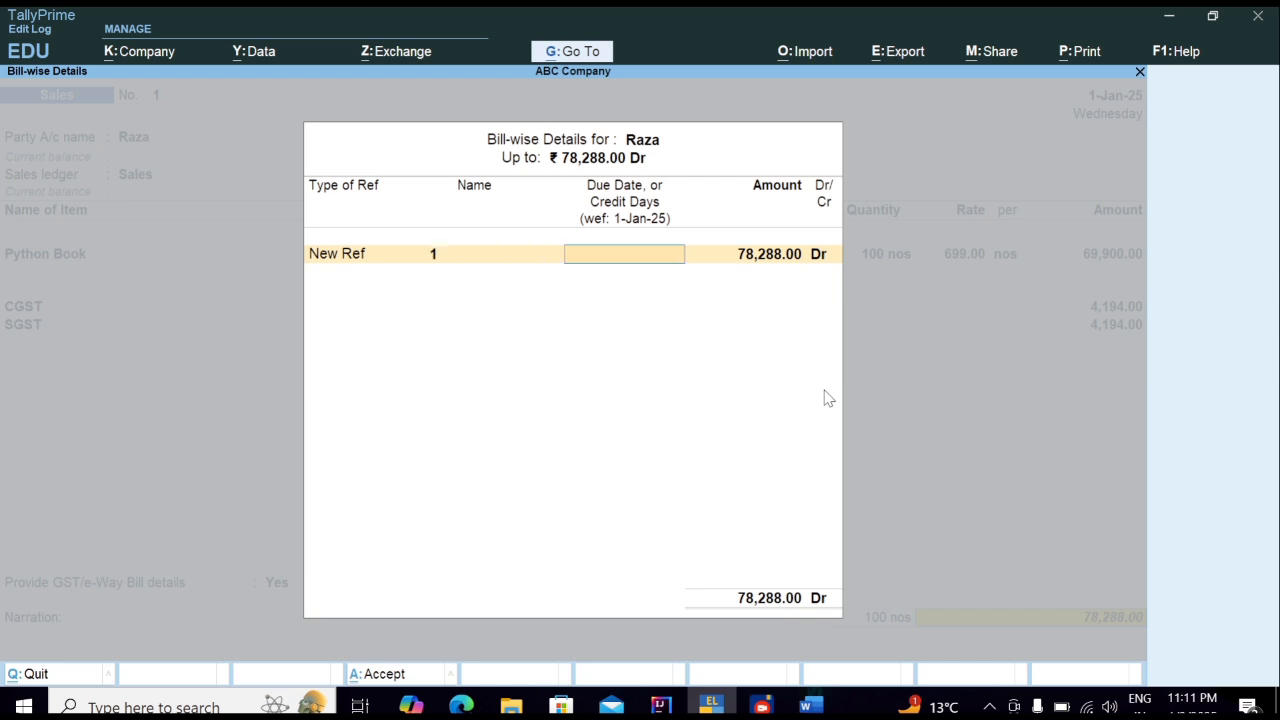
key(Return)
key(Return)
key(Return)
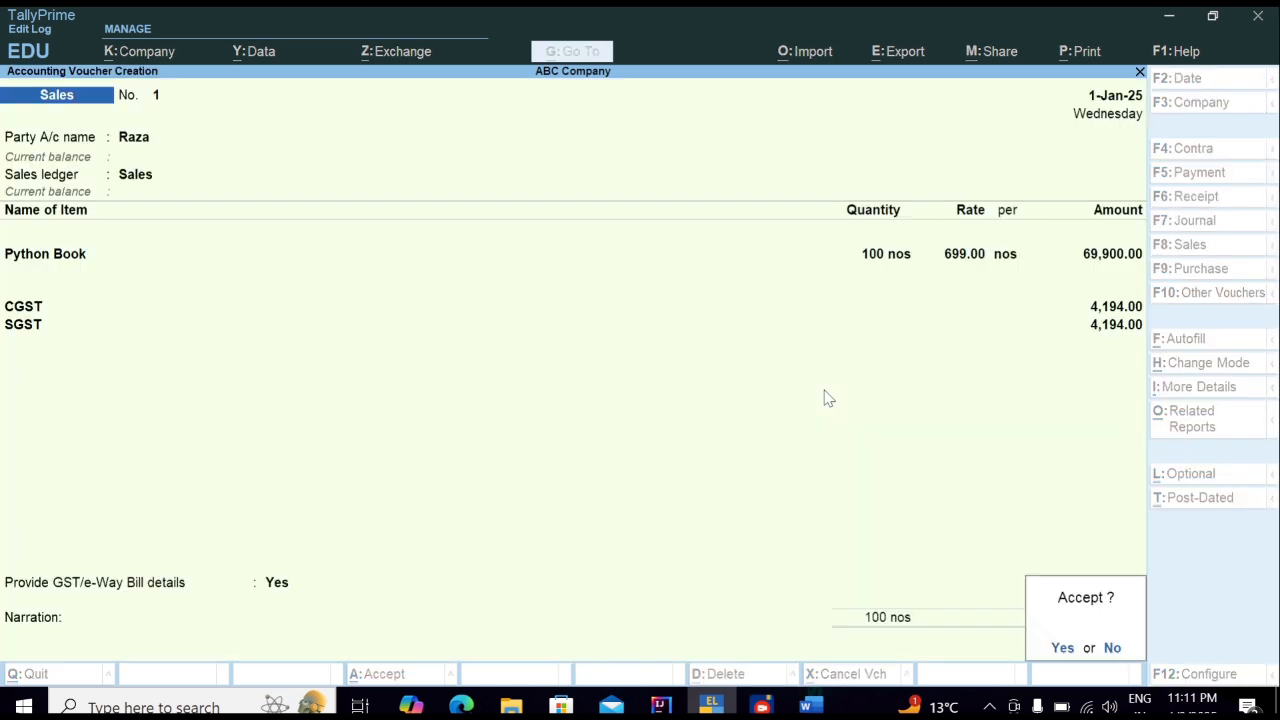
key(Return)
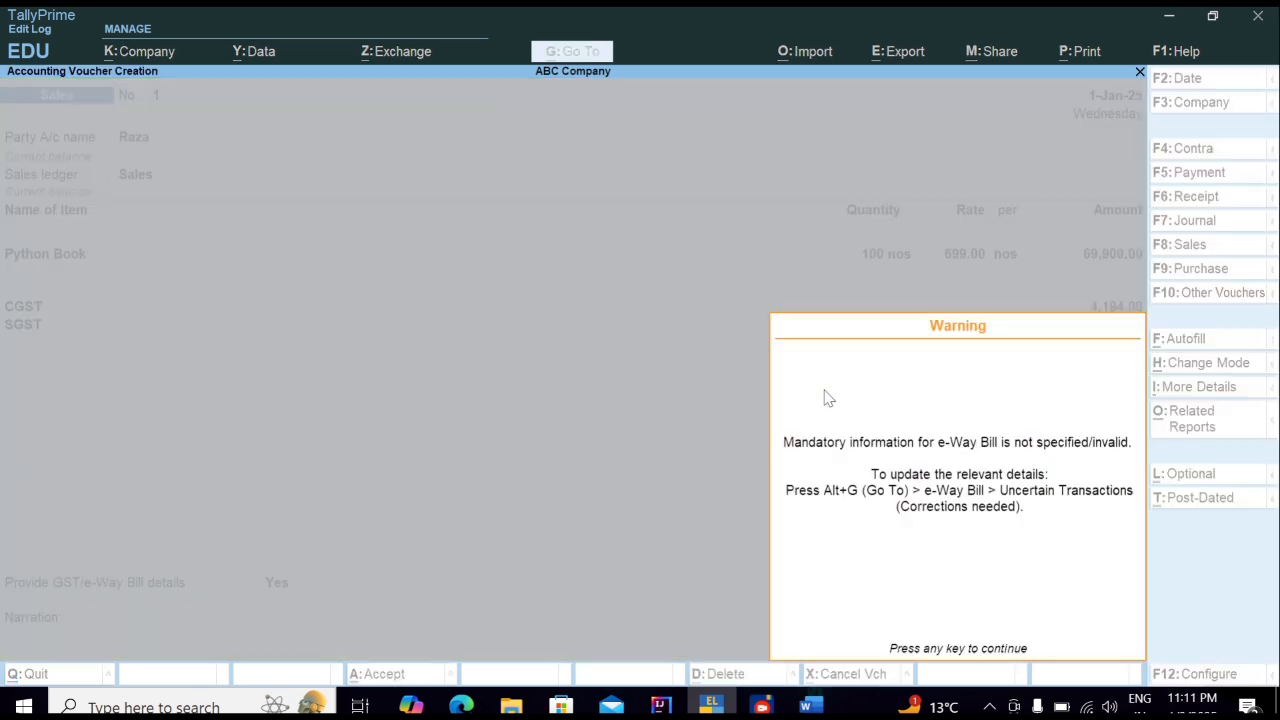
key(Return)
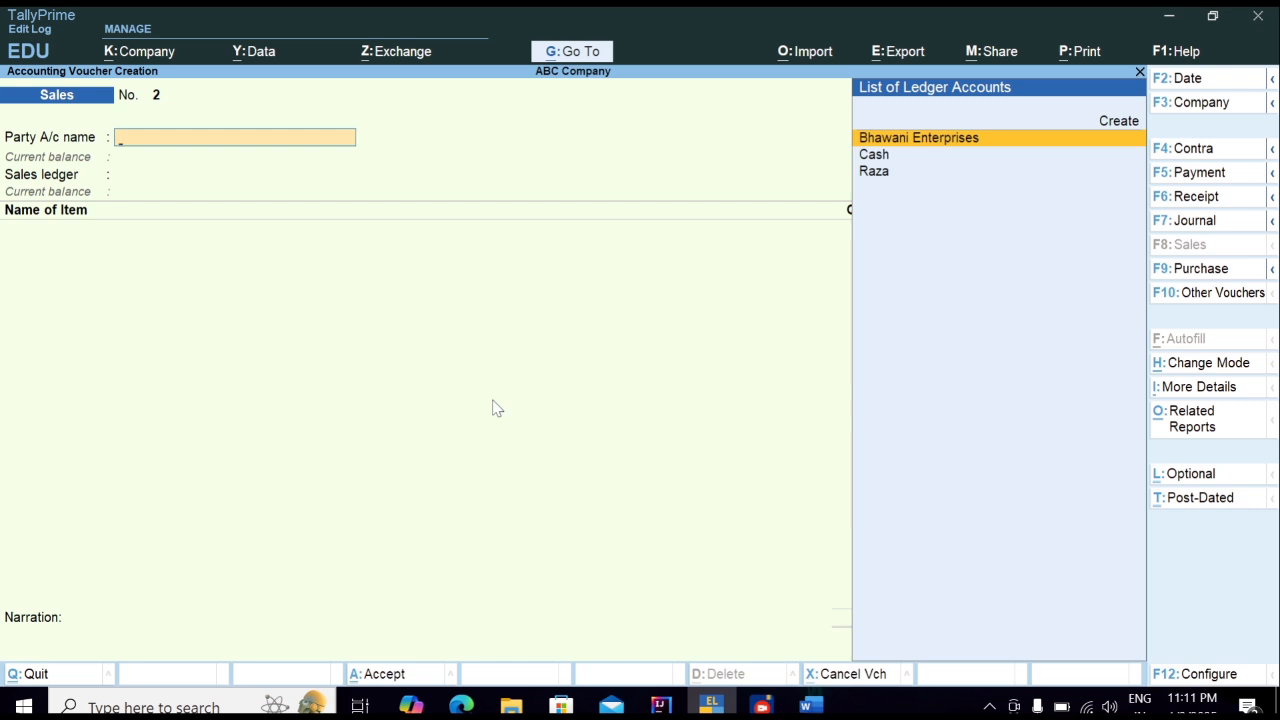
Step: Quit voucher entry and examine the Profit & Loss A/c in detailed view
key(Escape)
key(y)
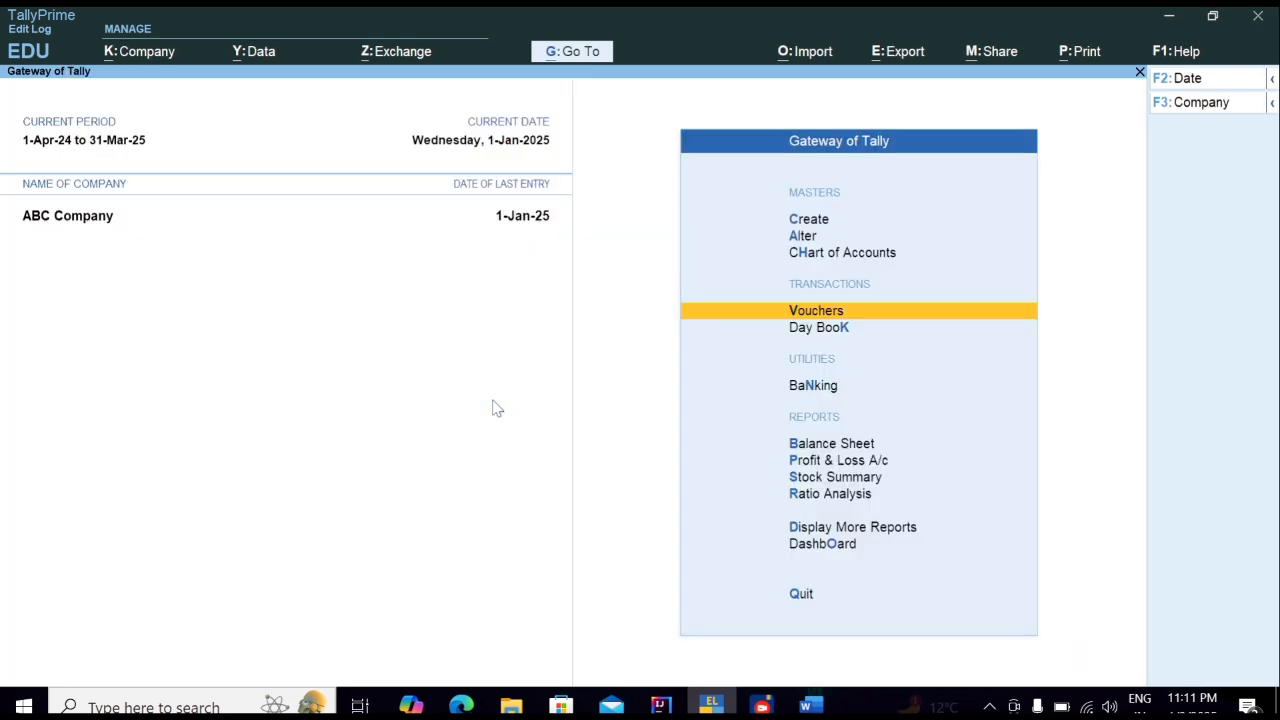
click(822, 464)
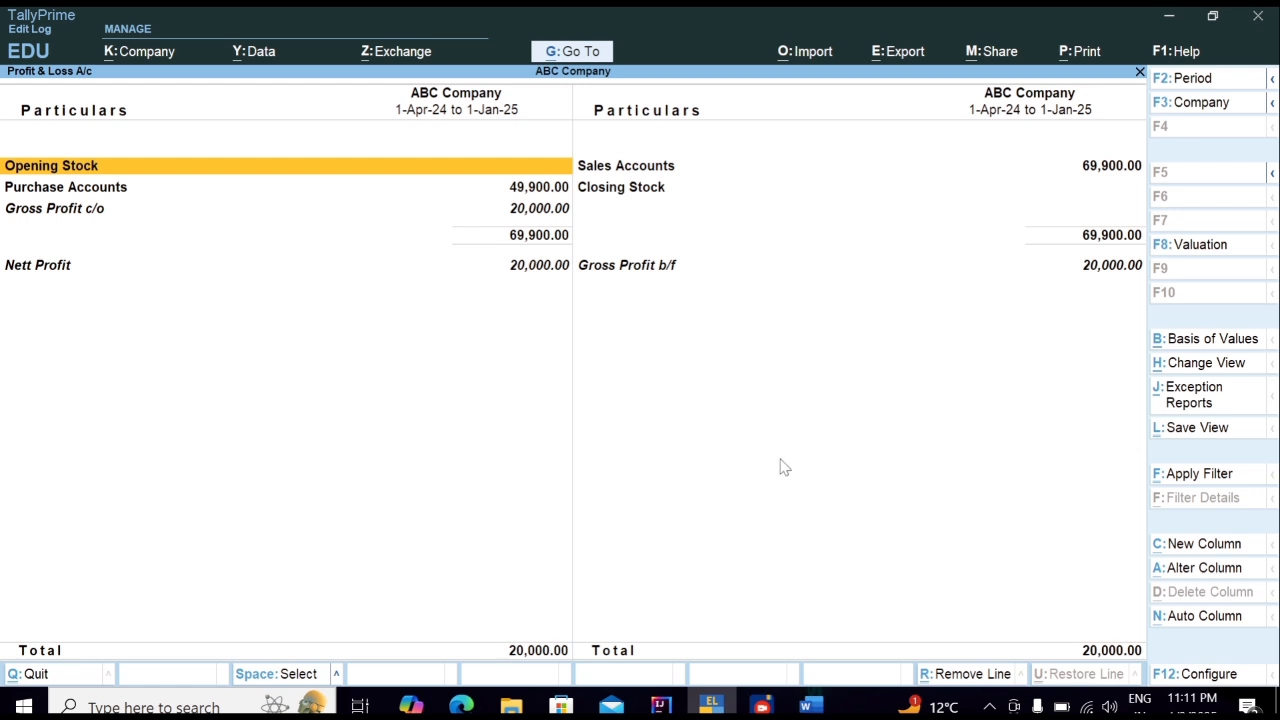
key(alt+F5)
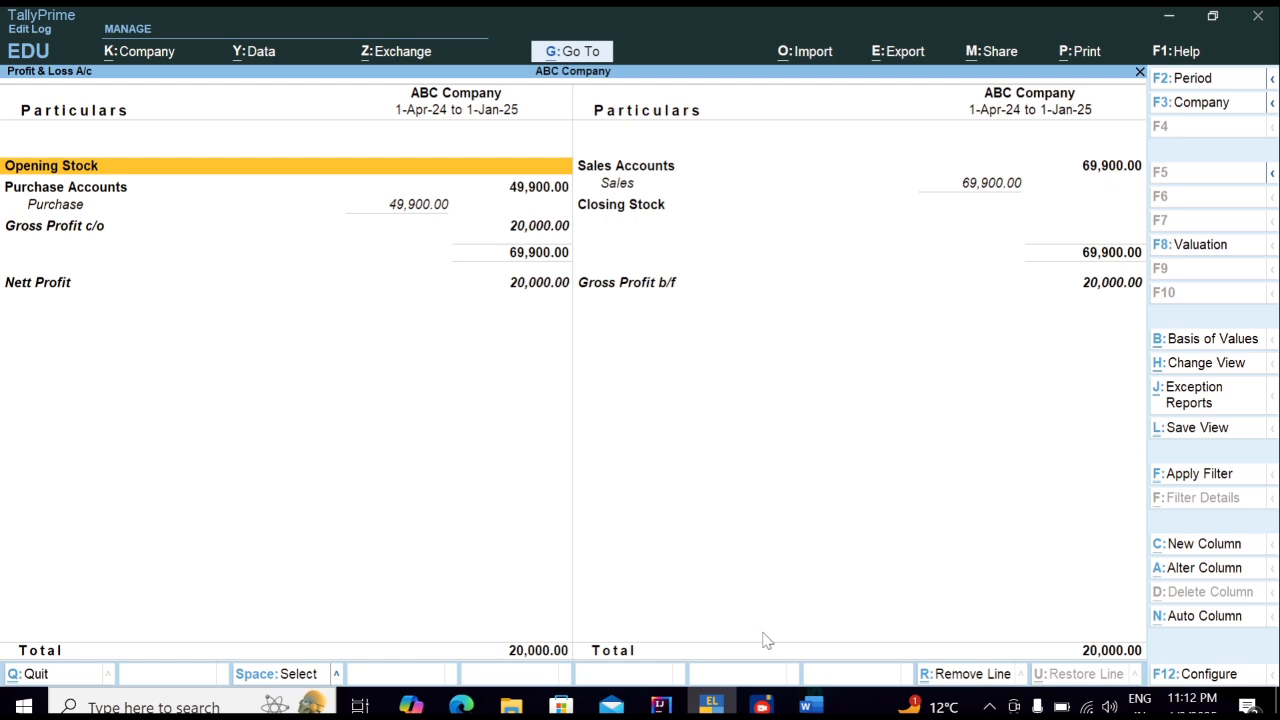
Step: Switch to the Word notes, change the salary amount to Rs 8000, and return to TallyPrime
click(810, 705)
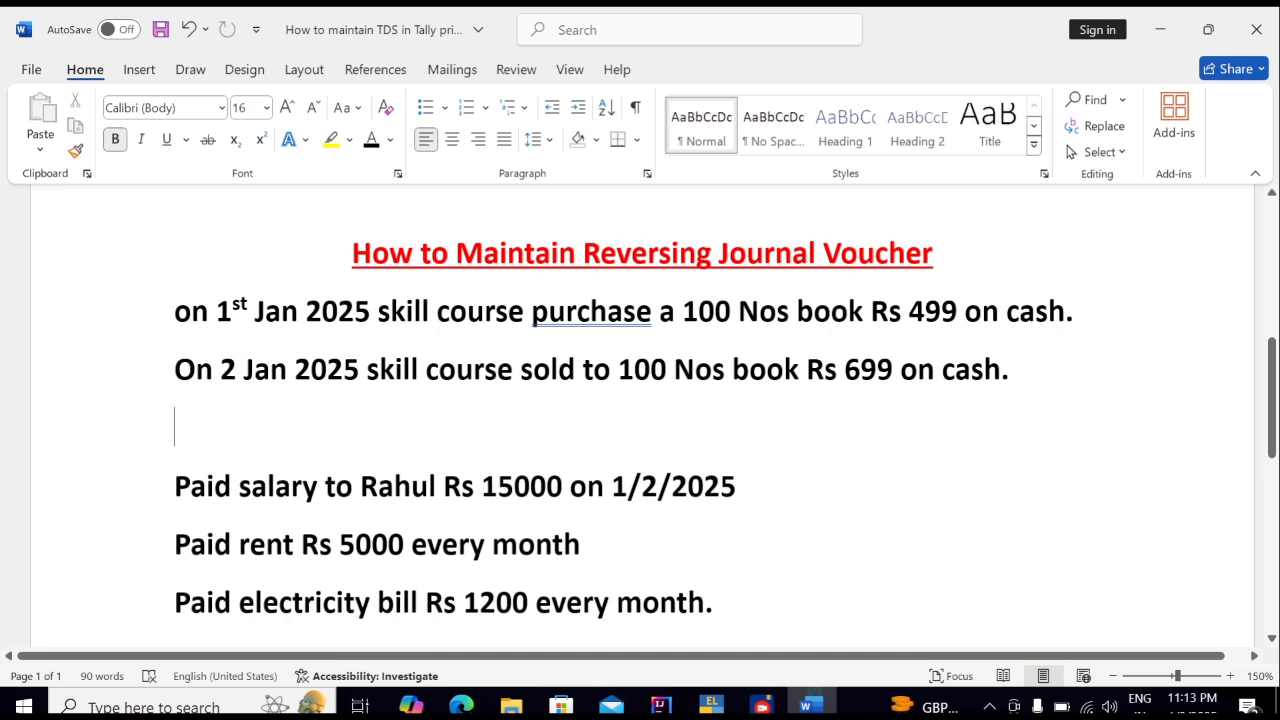
click(514, 486)
key(BackSpace)
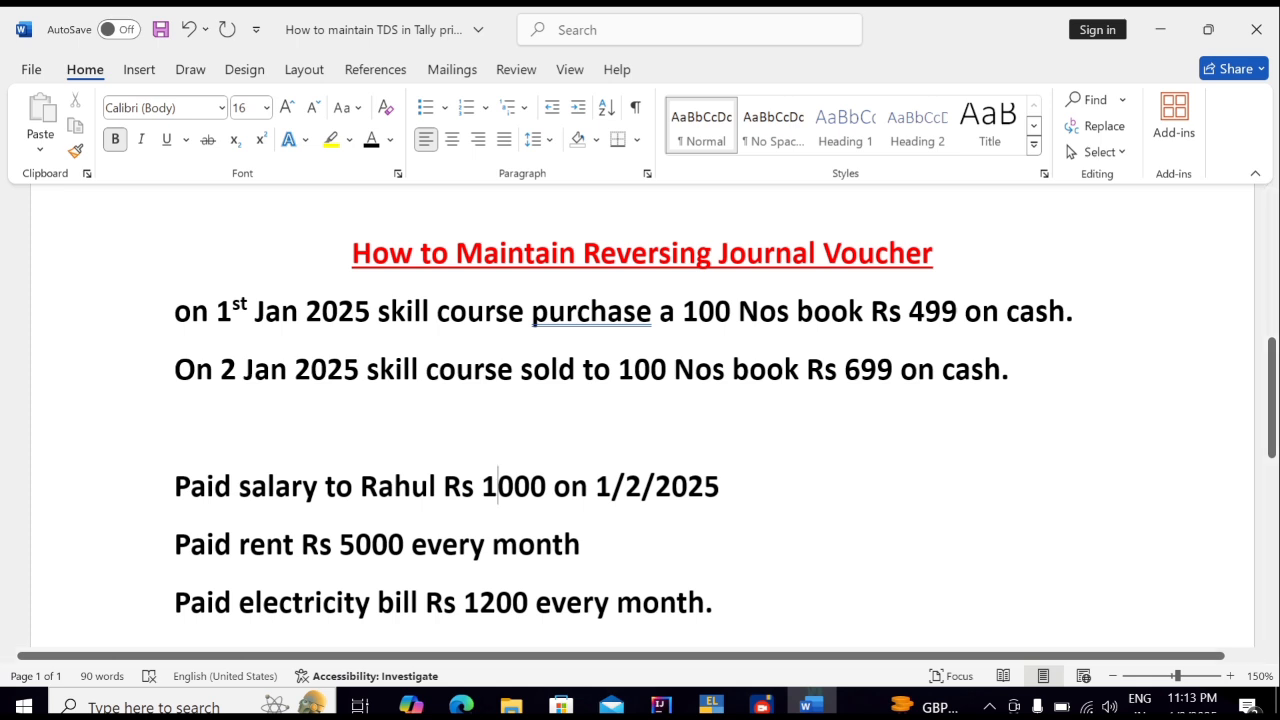
key(BackSpace)
text(8)
click(720, 705)
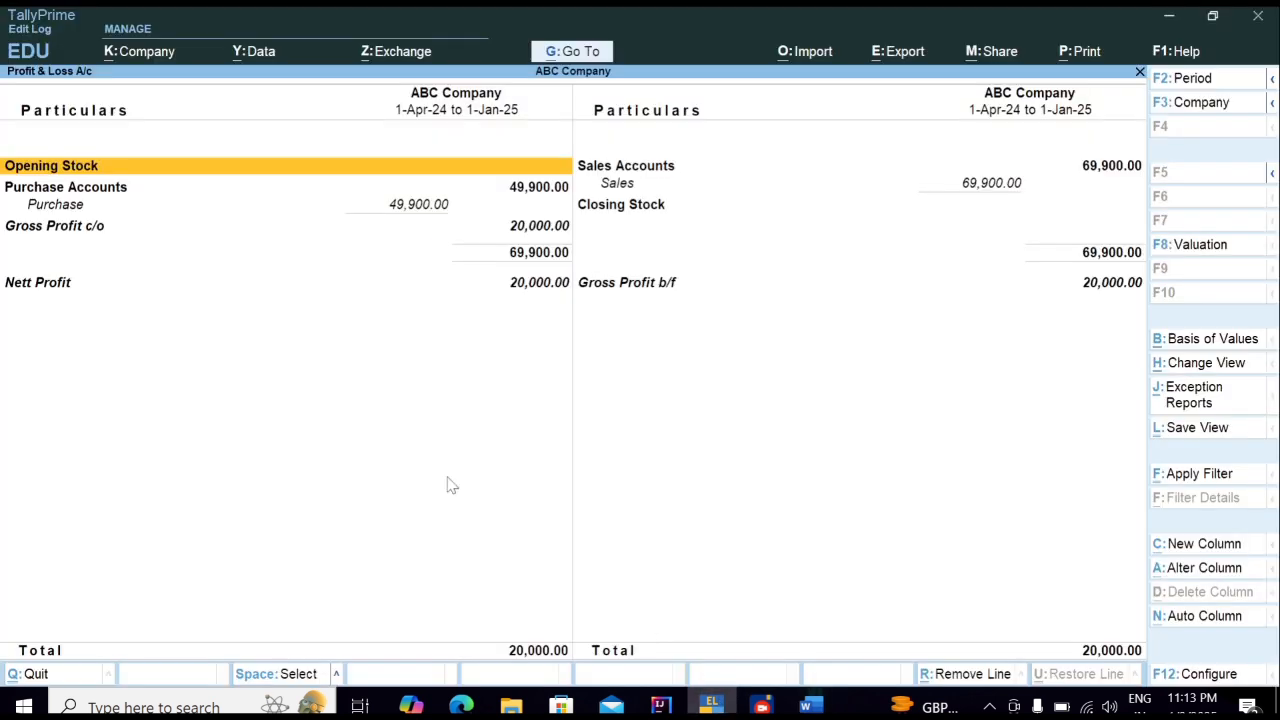
Step: Quit the Profit & Loss A/c and open Scenario creation from the expanded list of masters
key(Escape)
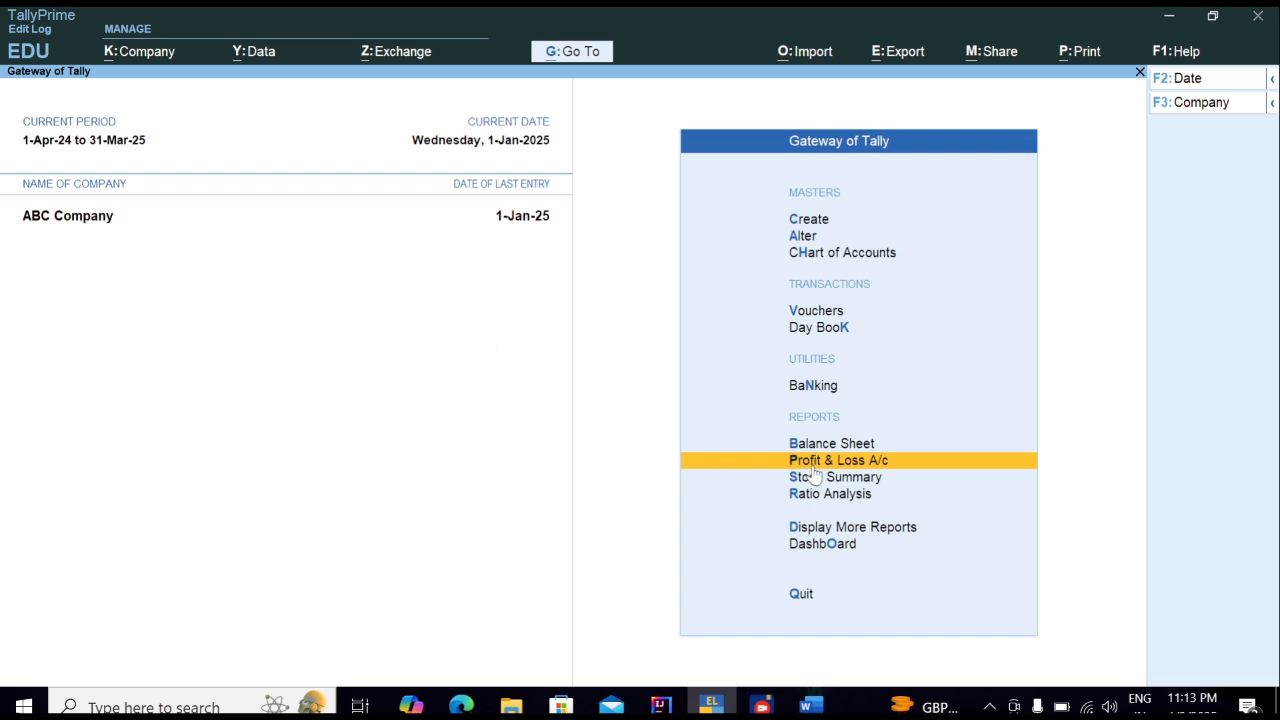
key(Up)
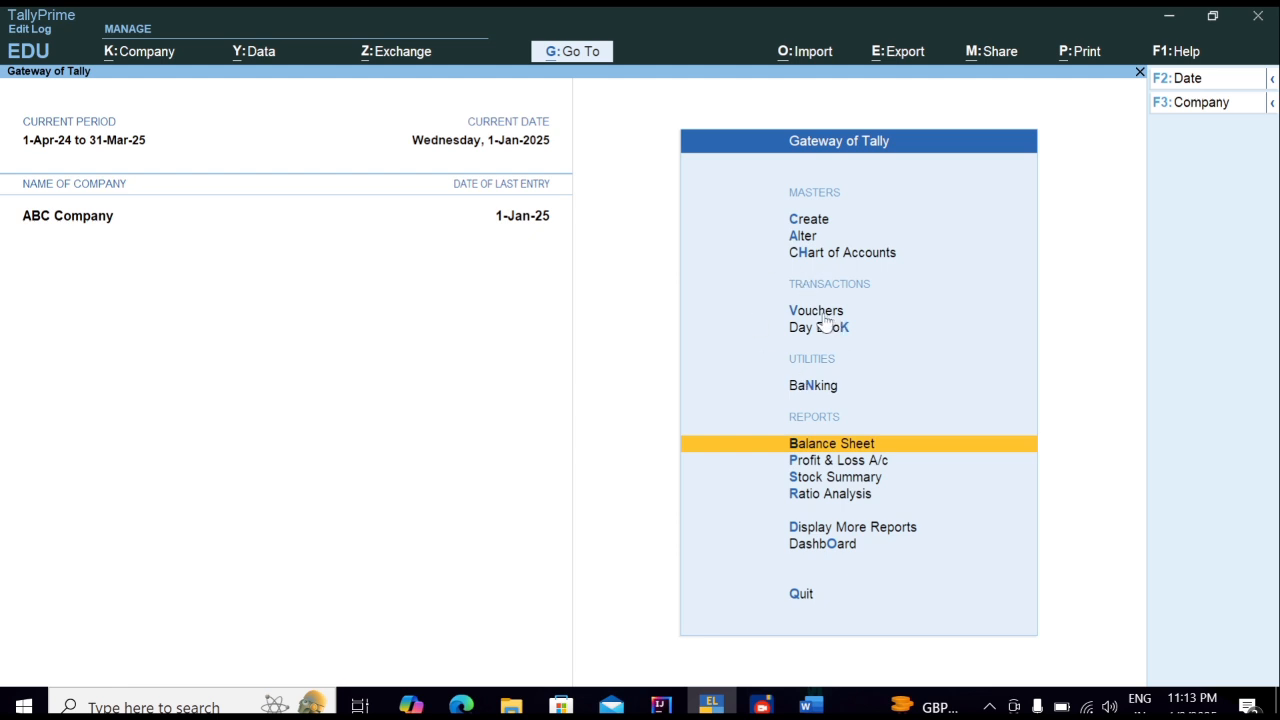
key(Up)
key(Up)
key(Up)
key(Up)
key(Up)
key(Up)
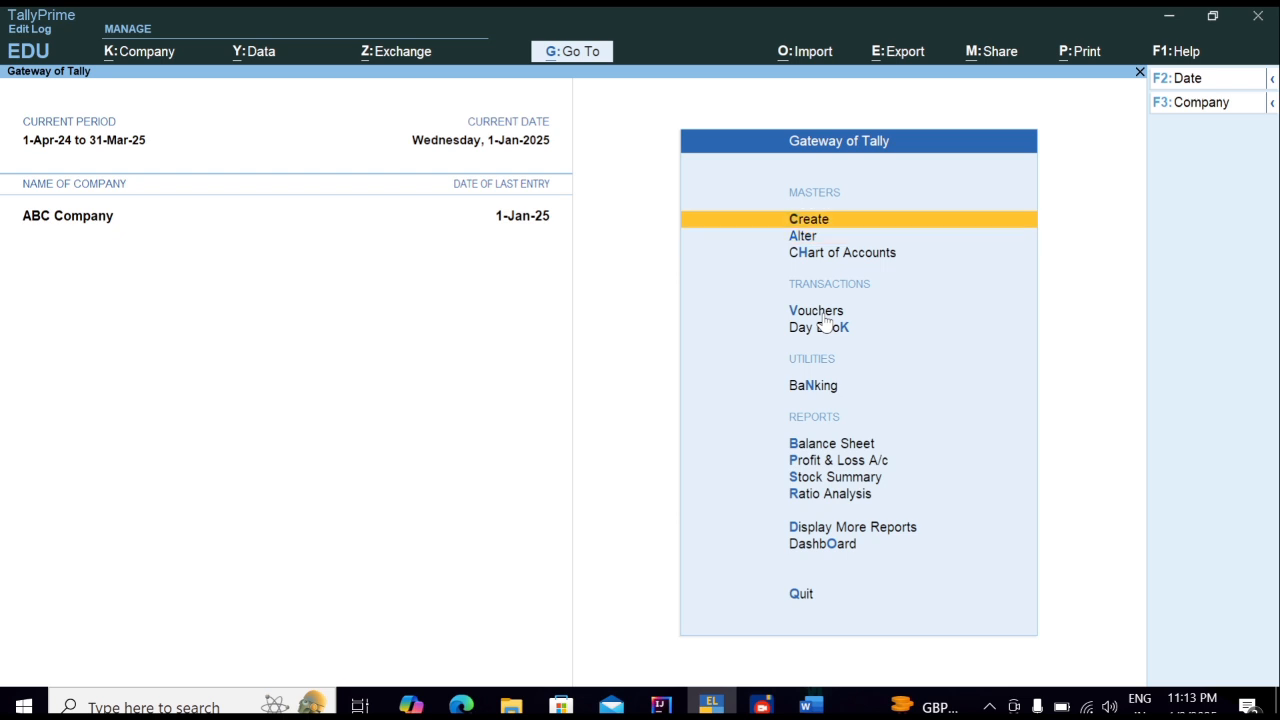
key(Return)
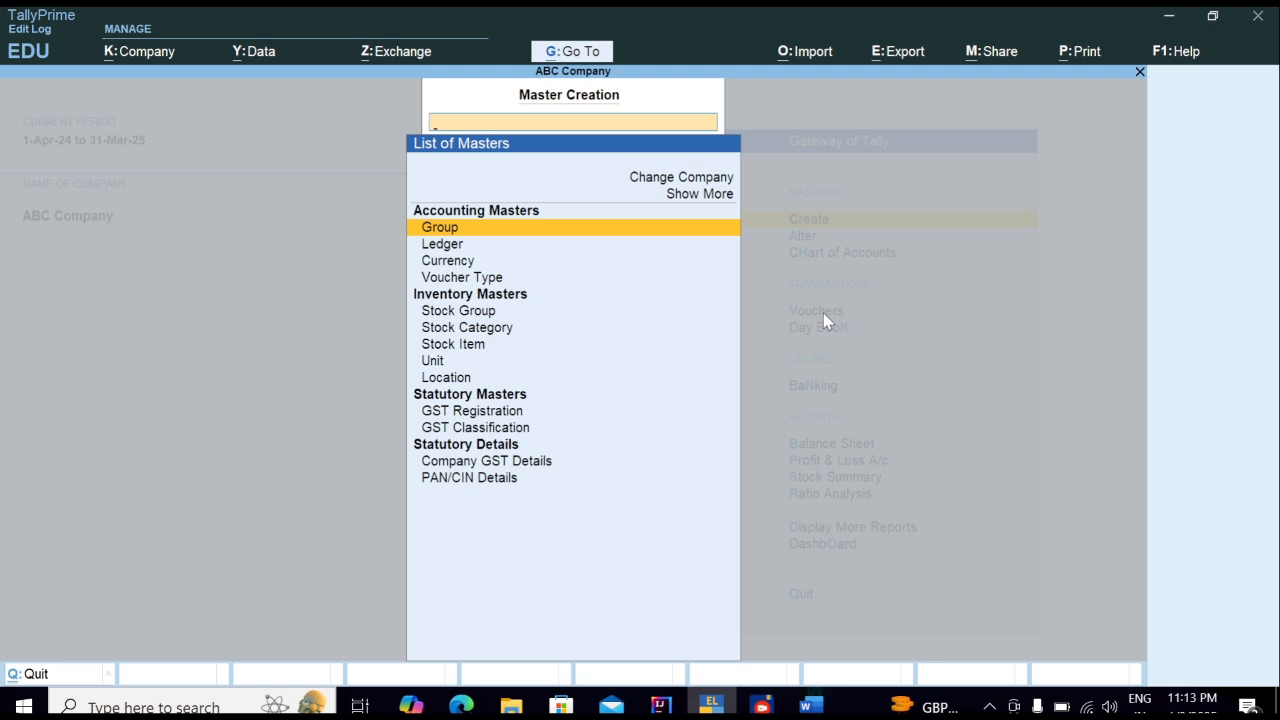
key(Up)
key(Up)
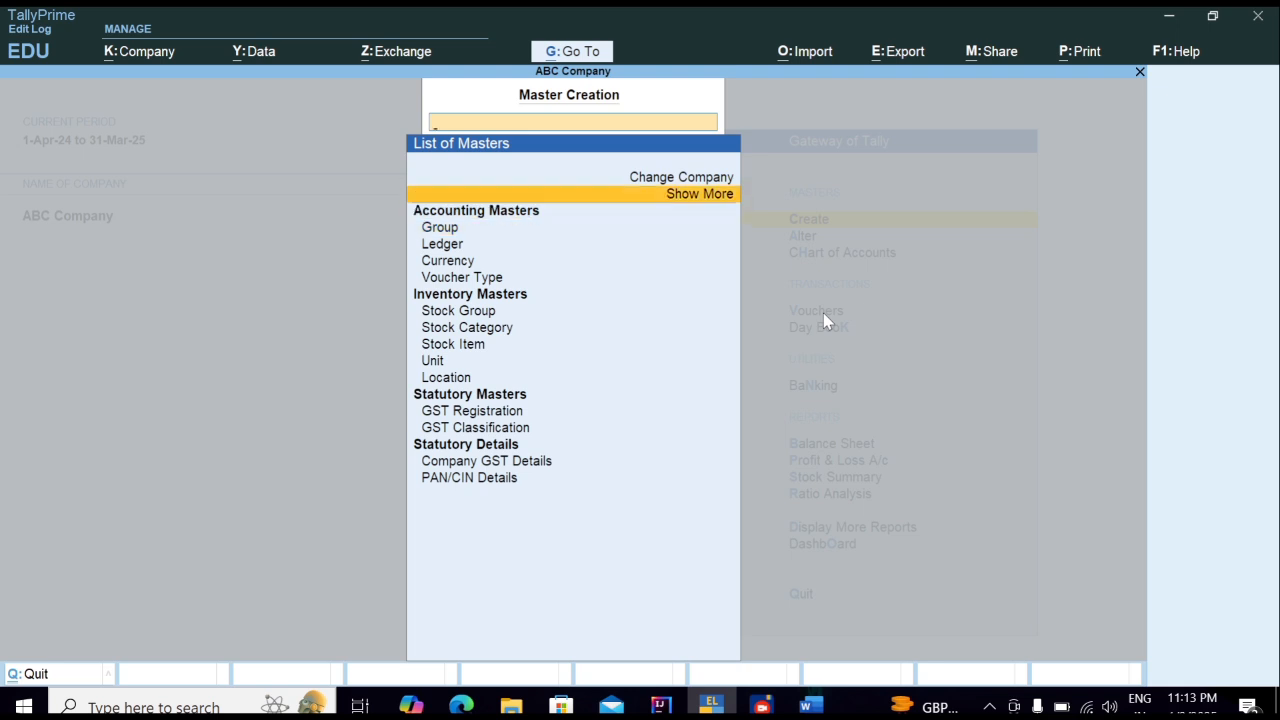
key(Return)
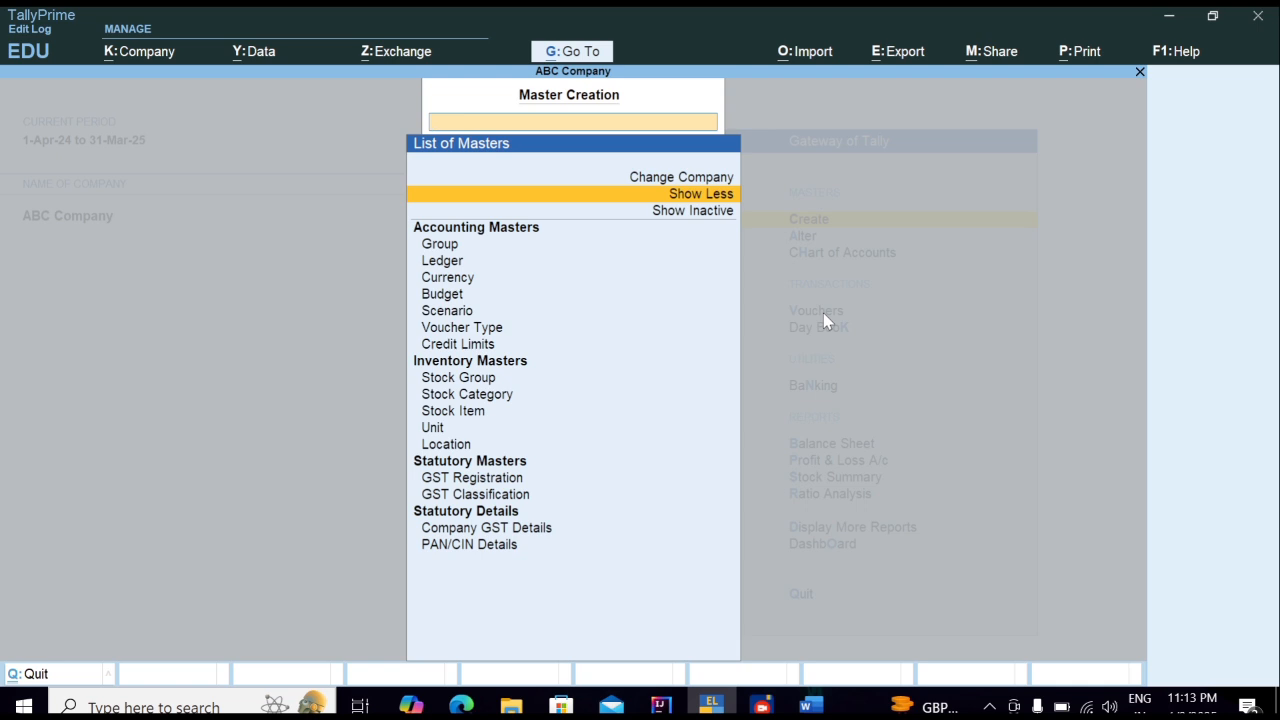
key(Down)
key(Down)
key(Down)
key(Down)
key(Down)
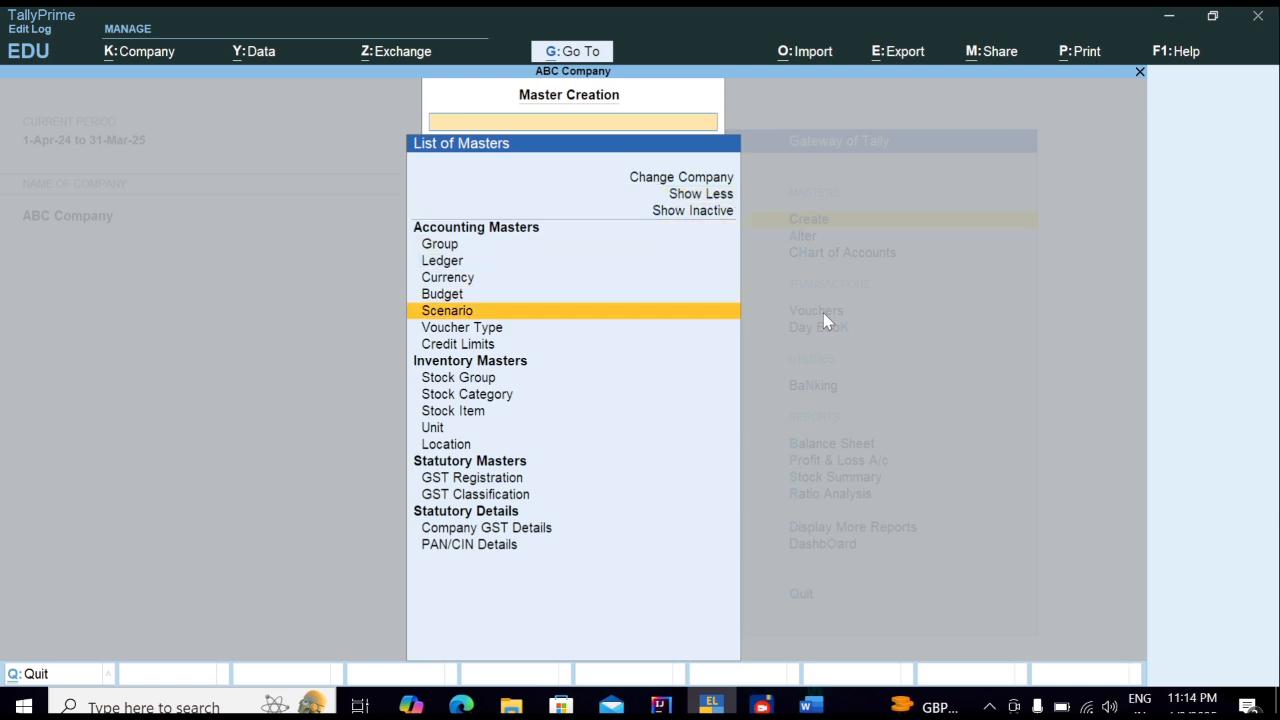
key(Return)
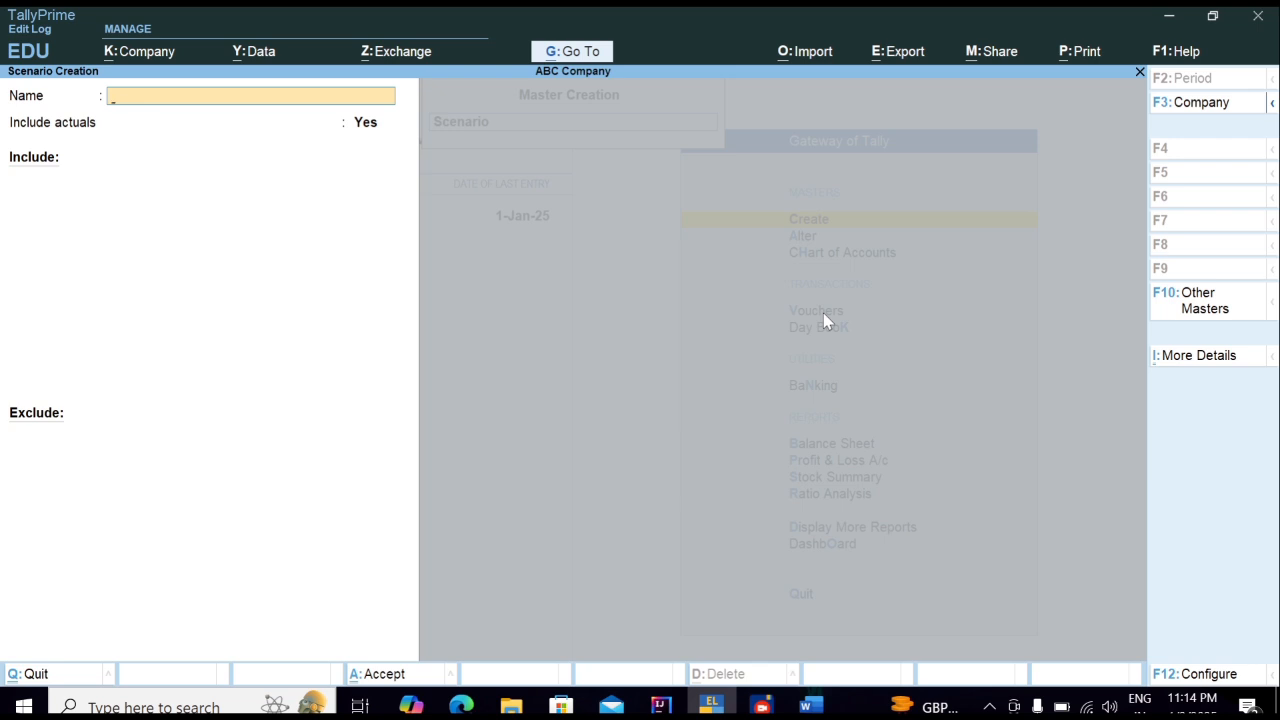
Step: Name the new scenario Provision and keep Include actuals at Yes
text(Provision)
key(Return)
key(Return)
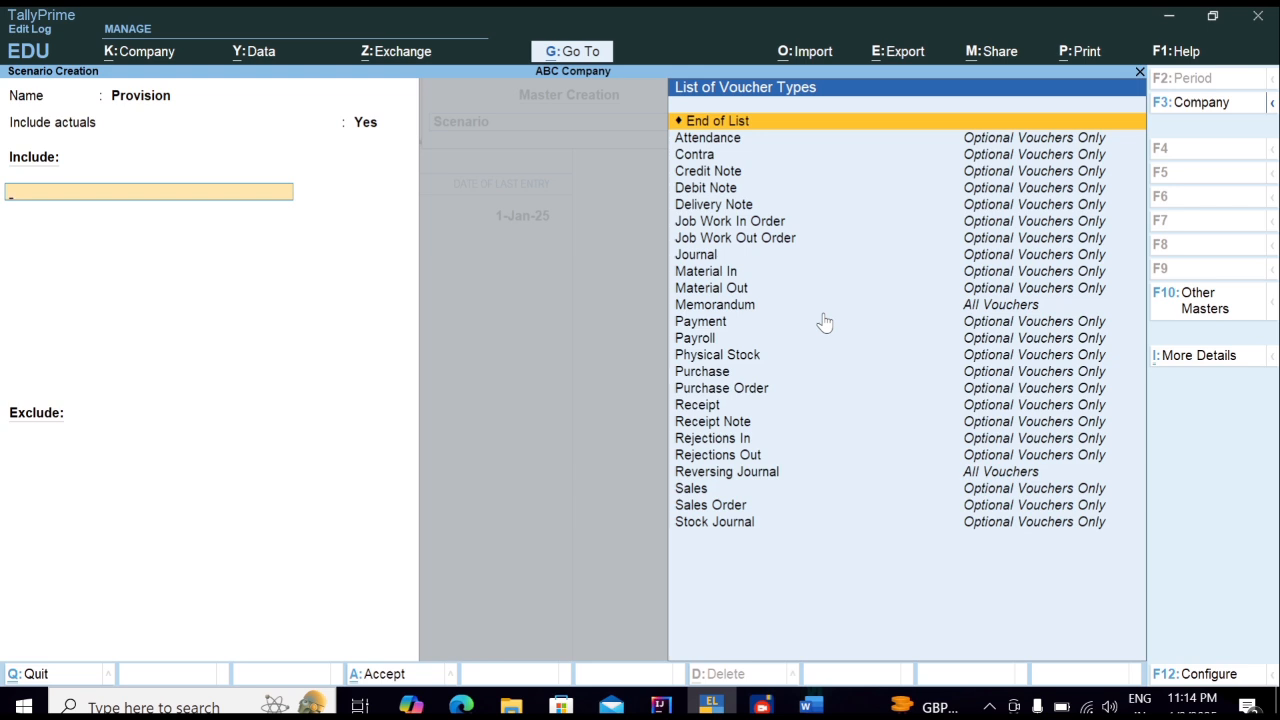
Step: Include the Reversing Journal voucher type, exclude nothing, save the Provision scenario, and return to the Gateway of Tally
key(Down)
key(Down)
key(Down)
key(Down)
key(Down)
key(Down)
key(Down)
key(Down)
key(Down)
key(Down)
key(Down)
key(Down)
key(Down)
key(Down)
key(Down)
key(Down)
key(Down)
key(Down)
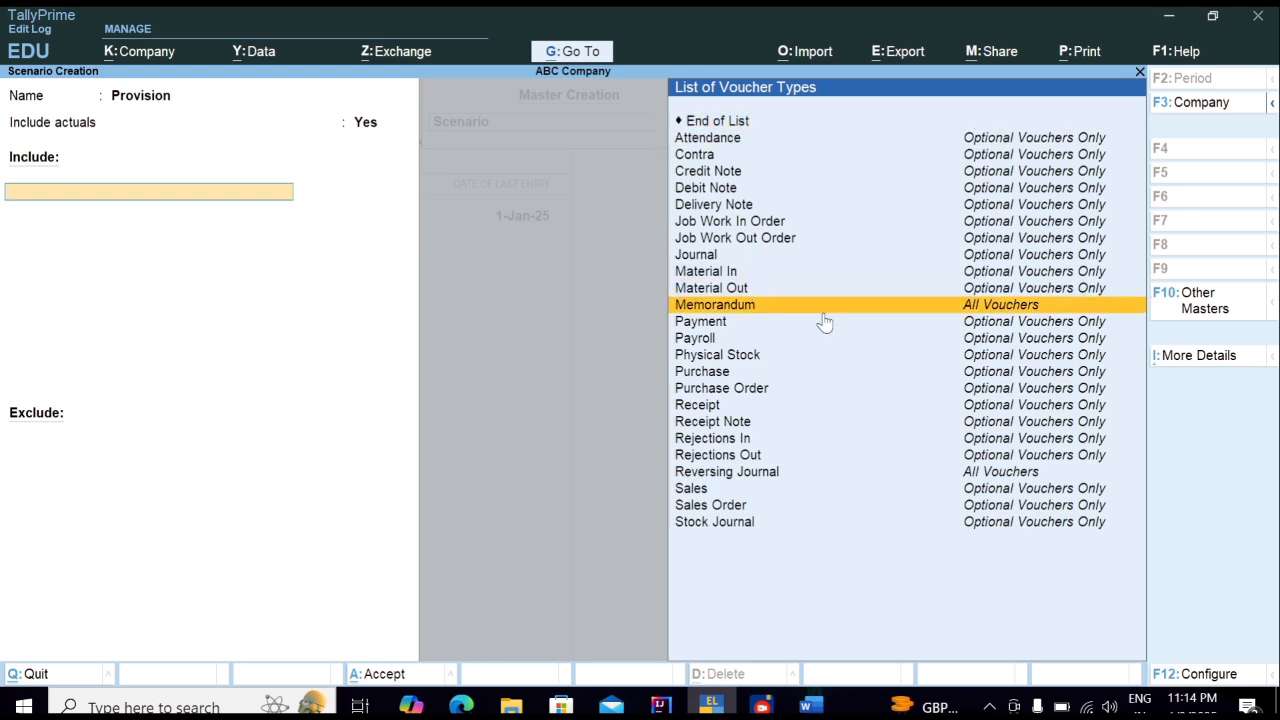
key(Down)
key(Down)
key(Down)
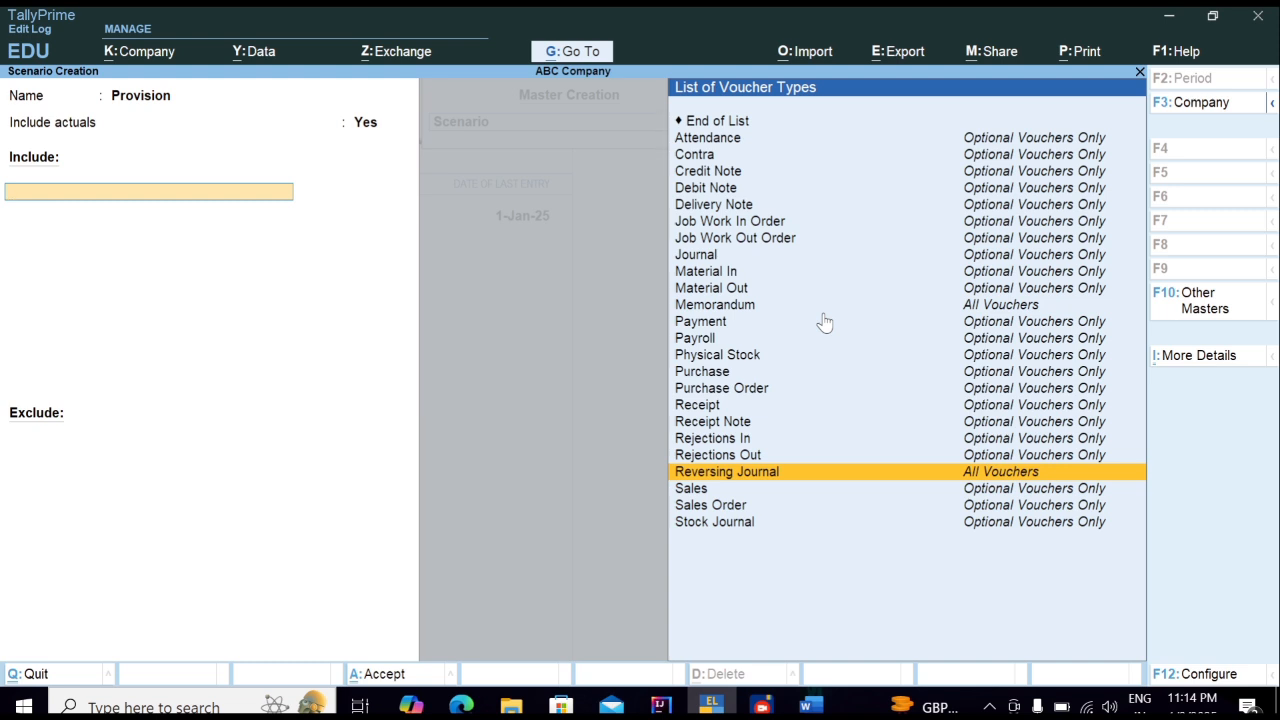
key(Return)
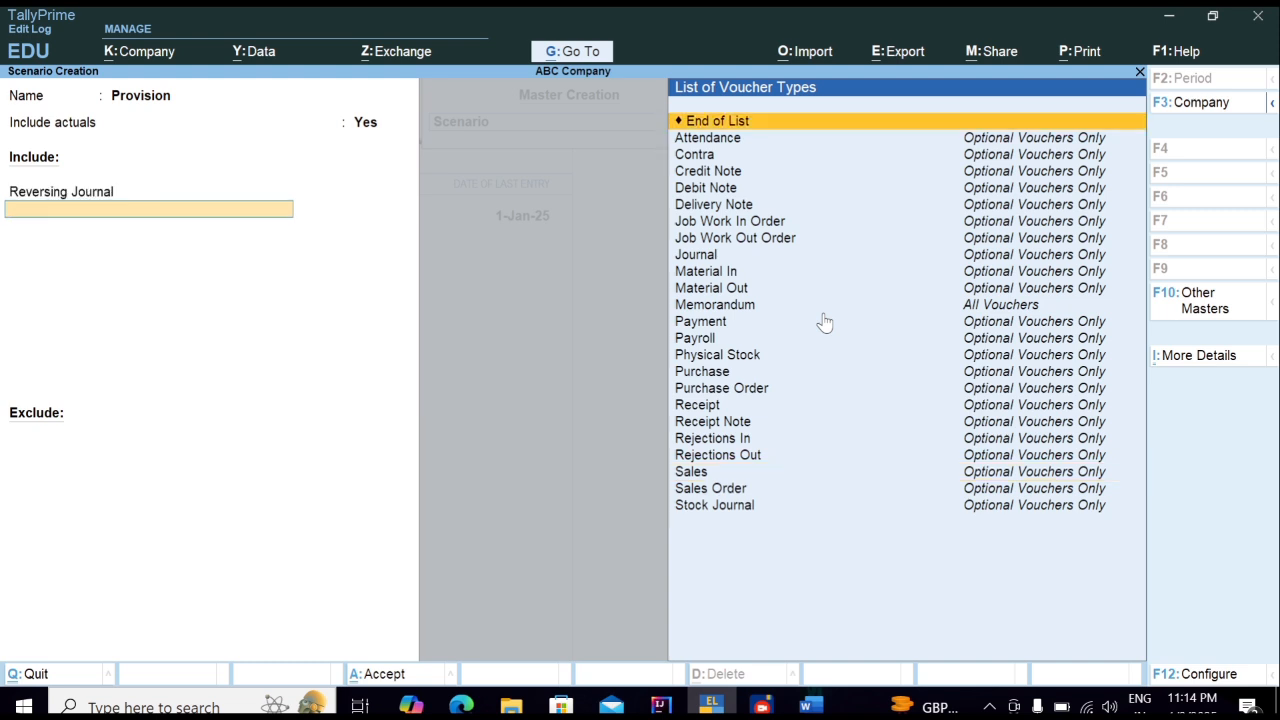
key(Return)
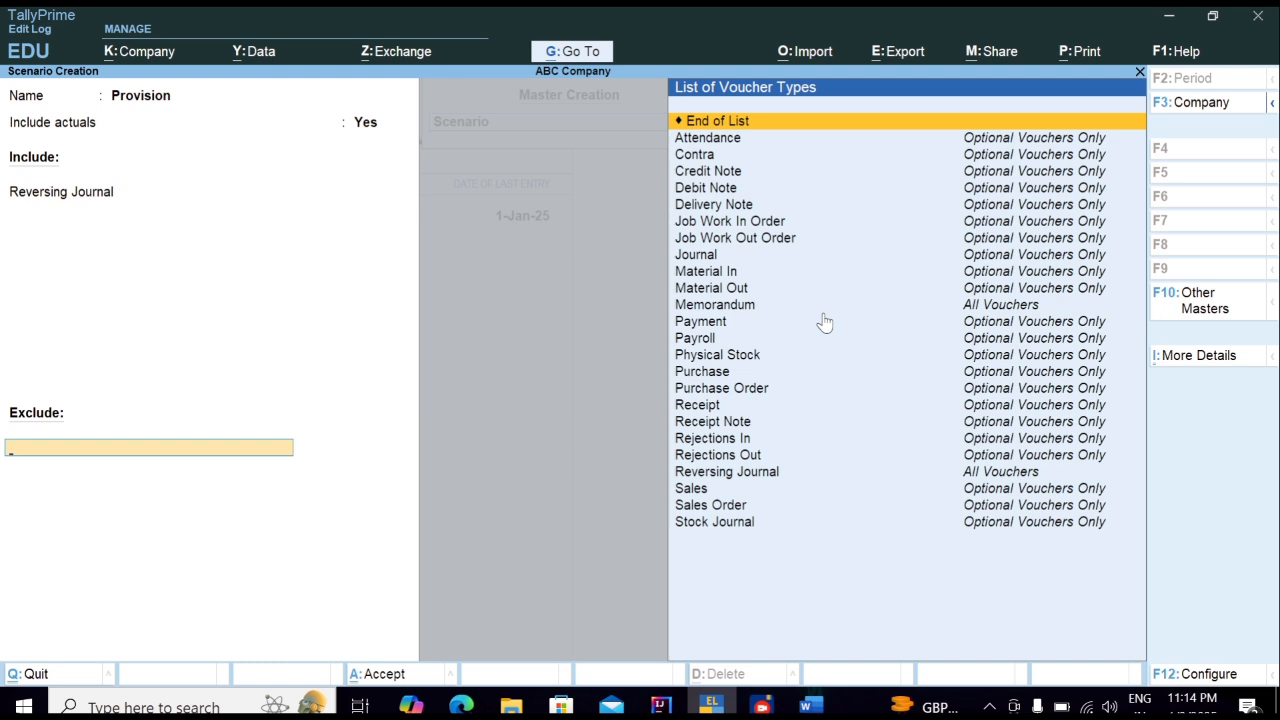
key(Return)
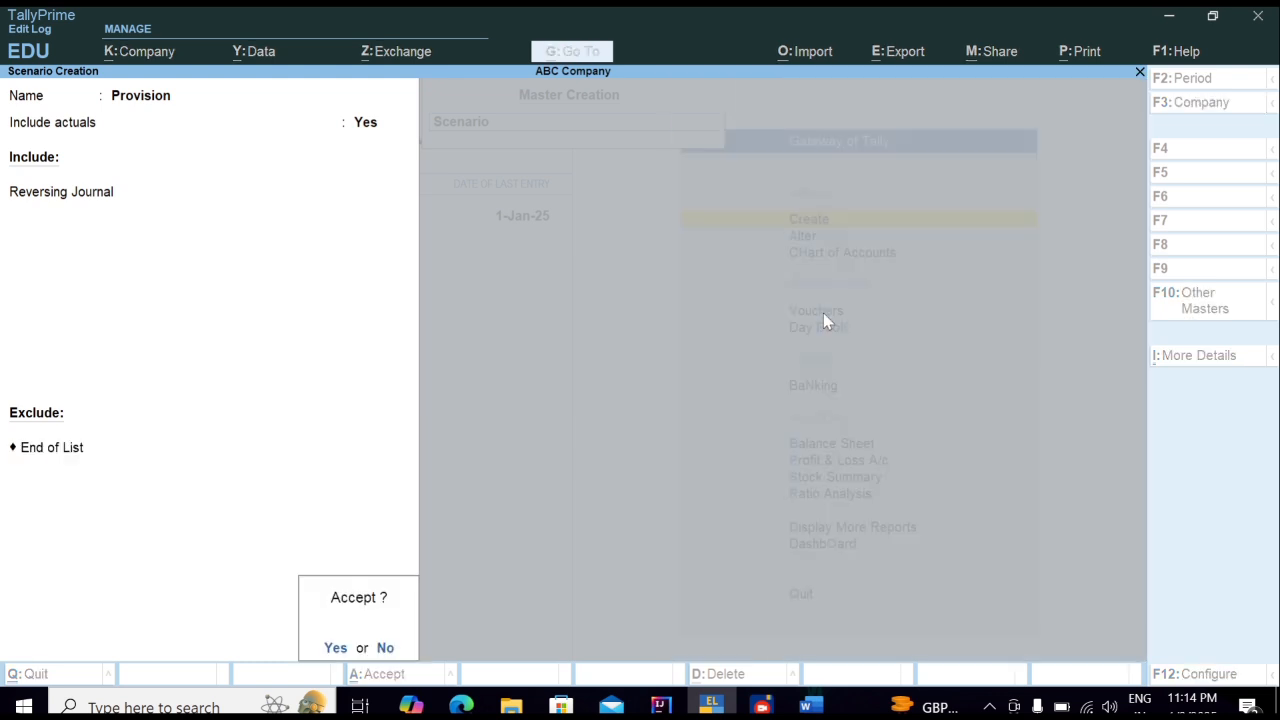
key(Return)
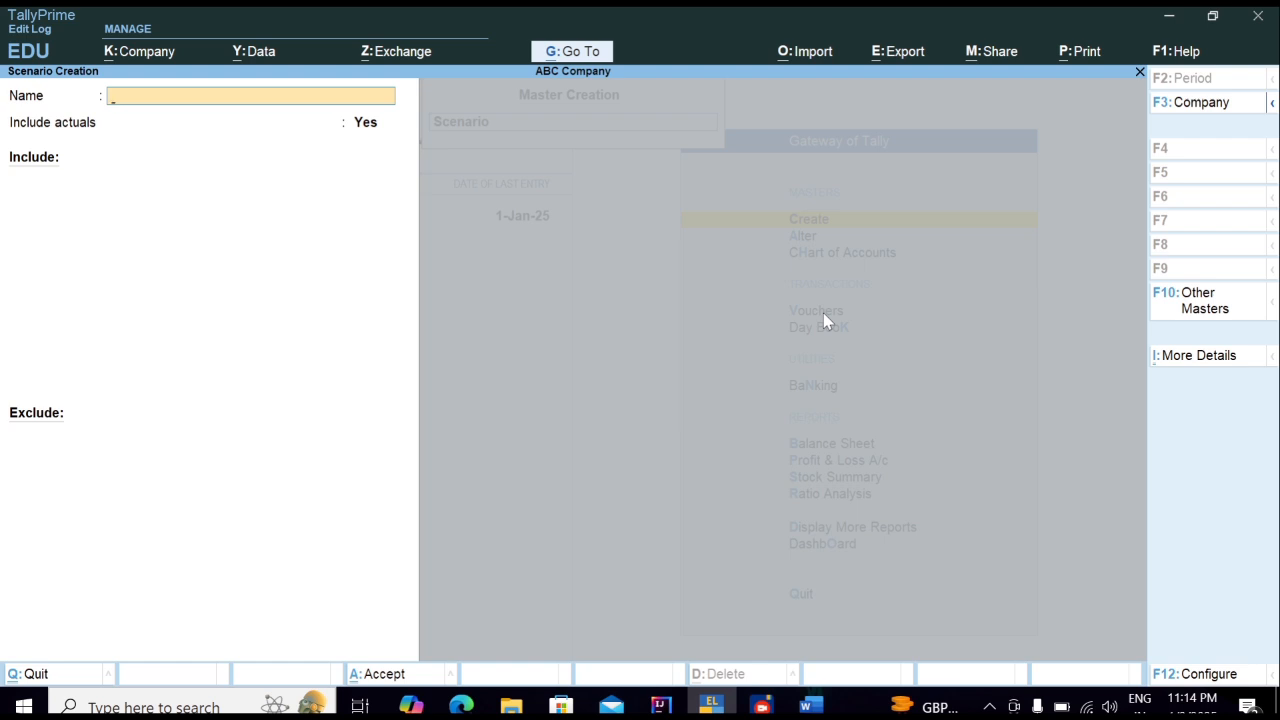
key(Escape)
key(Return)
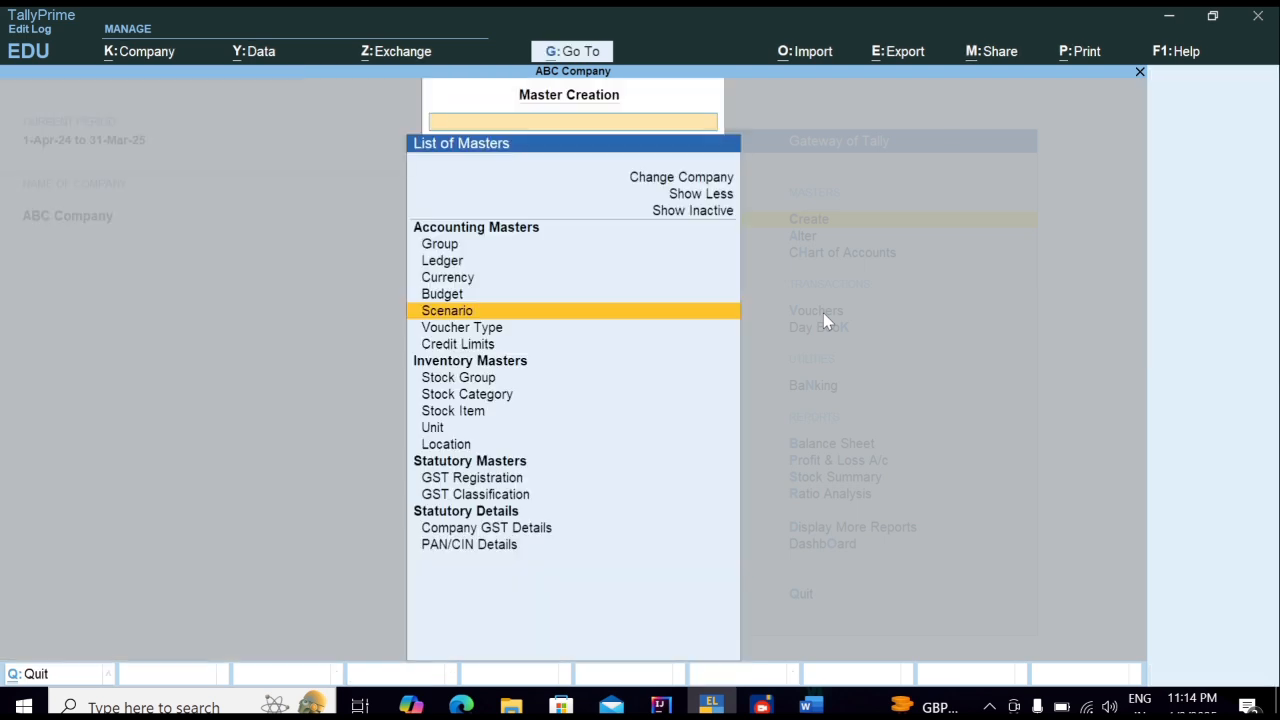
key(Escape)
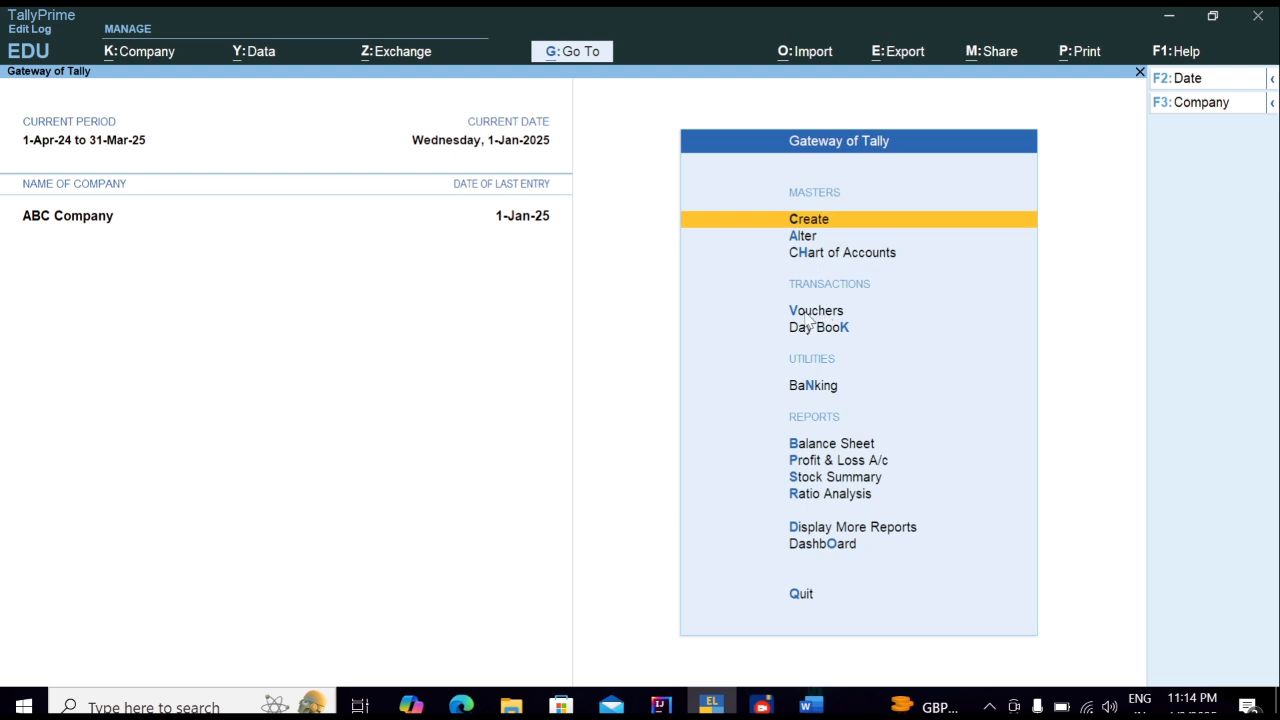
Step: Open voucher entry and show the inactive voucher types in the list of other vouchers
click(806, 318)
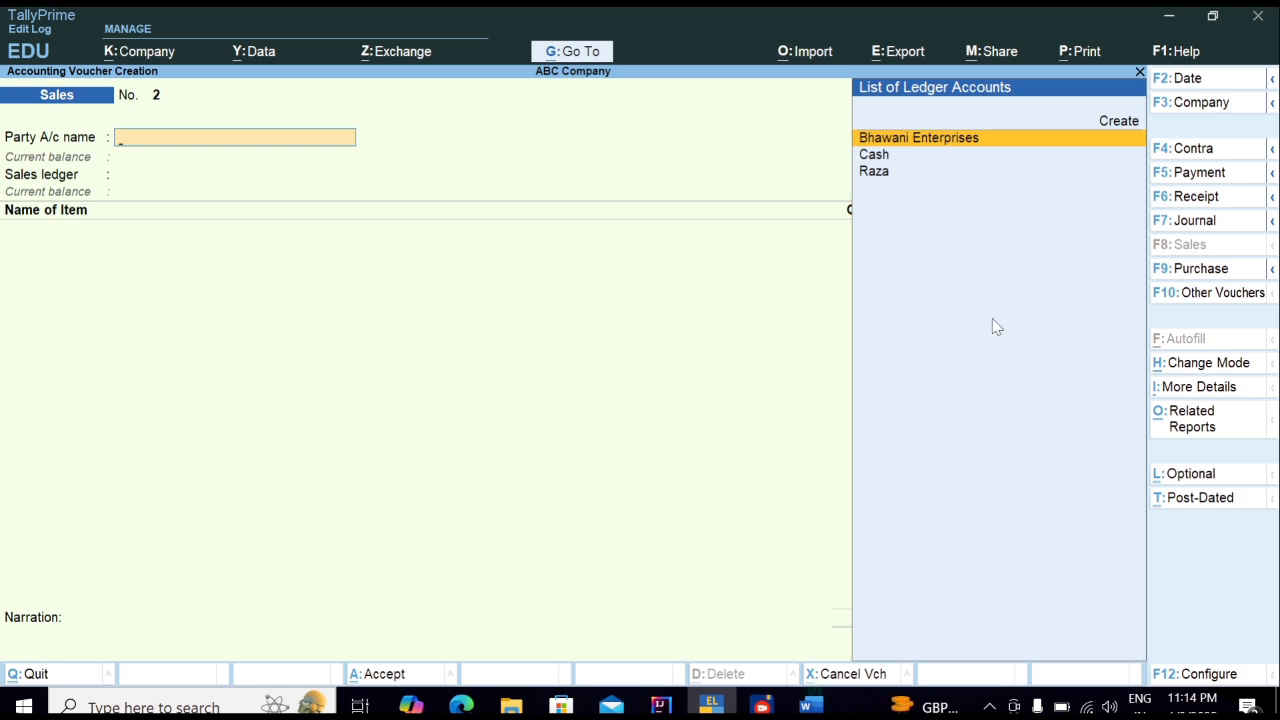
click(1190, 299)
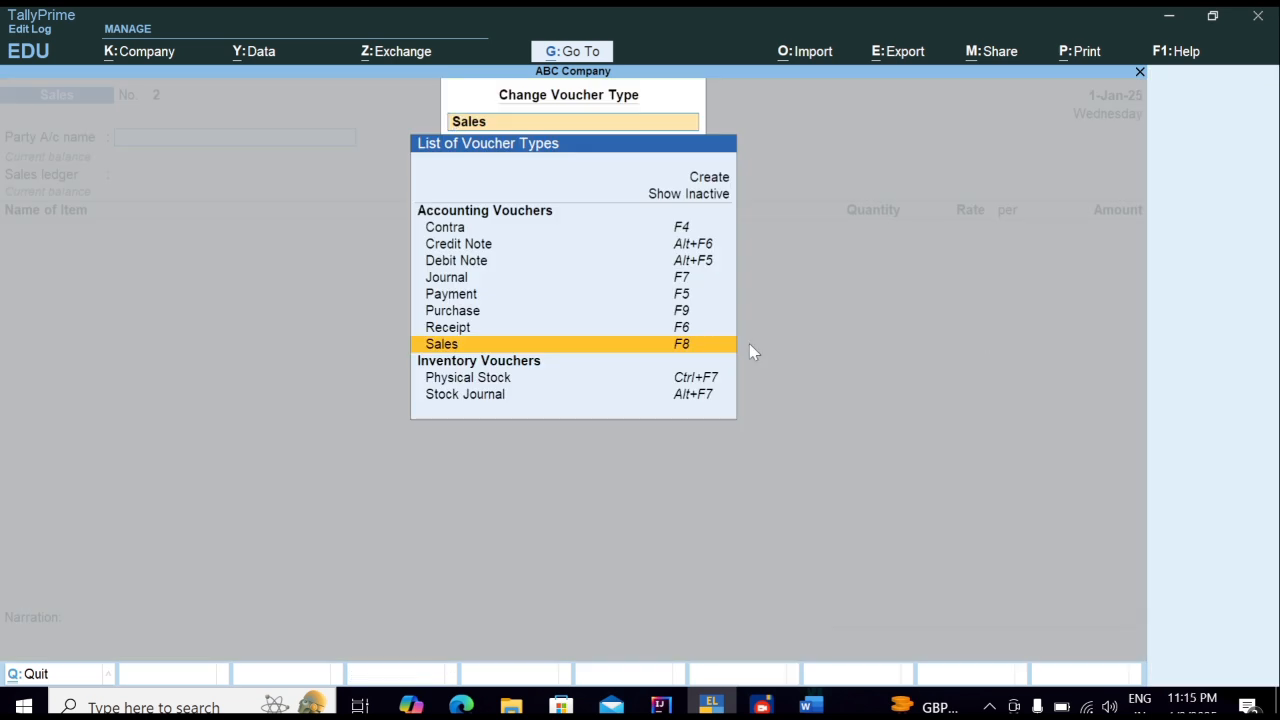
key(Up)
key(Up)
key(Up)
key(Up)
key(Up)
key(Up)
key(Up)
key(Up)
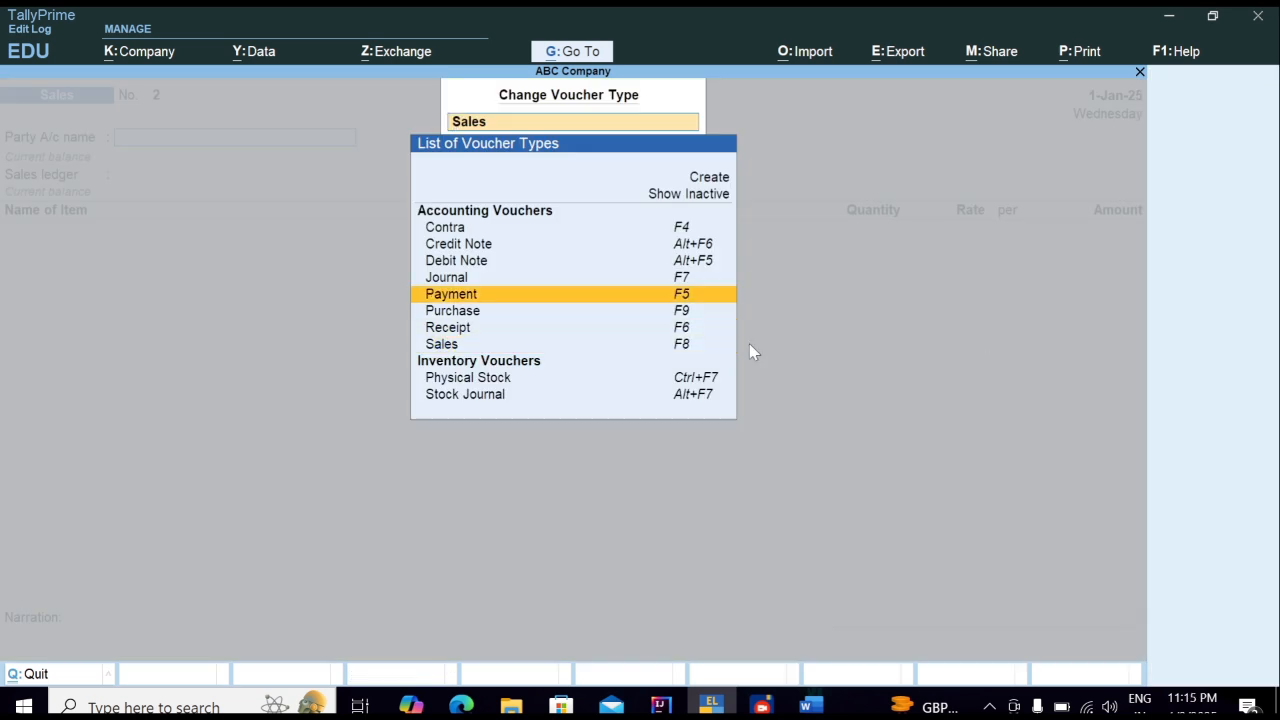
key(Up)
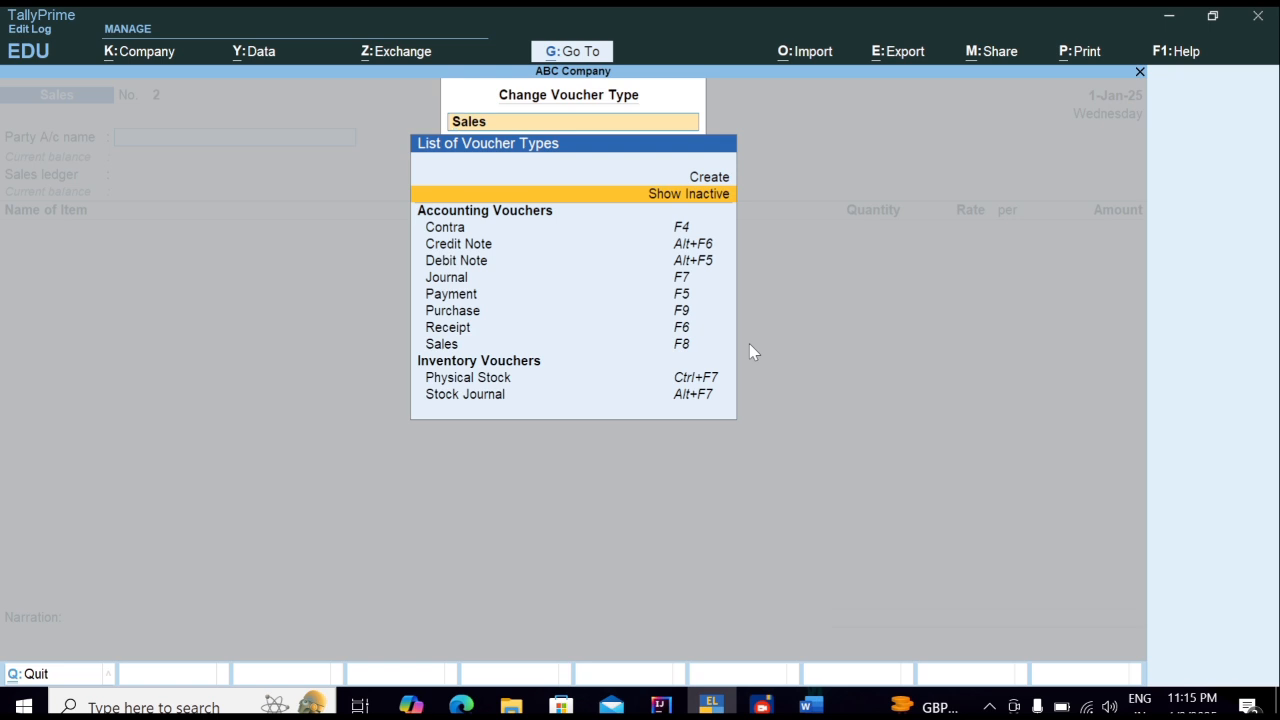
key(Return)
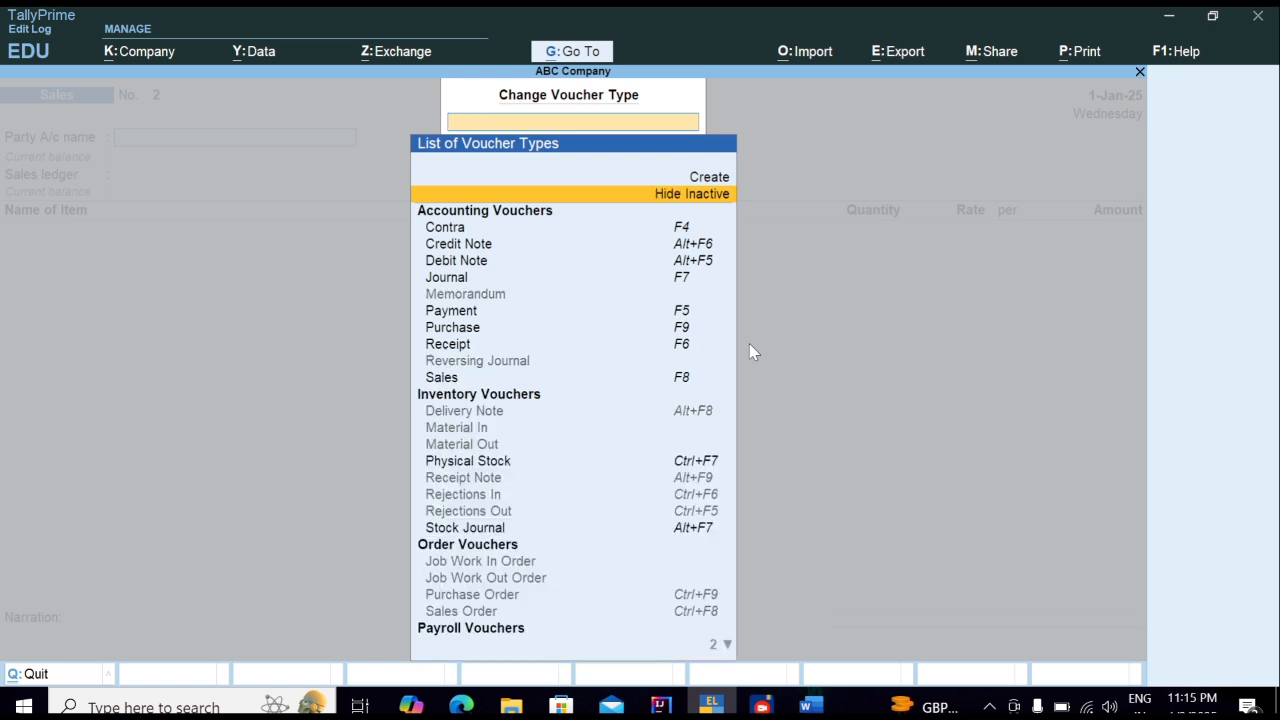
Step: Choose Reversing Journal as the voucher type and activate it
key(Down)
key(Down)
key(Down)
key(Down)
key(Down)
key(Down)
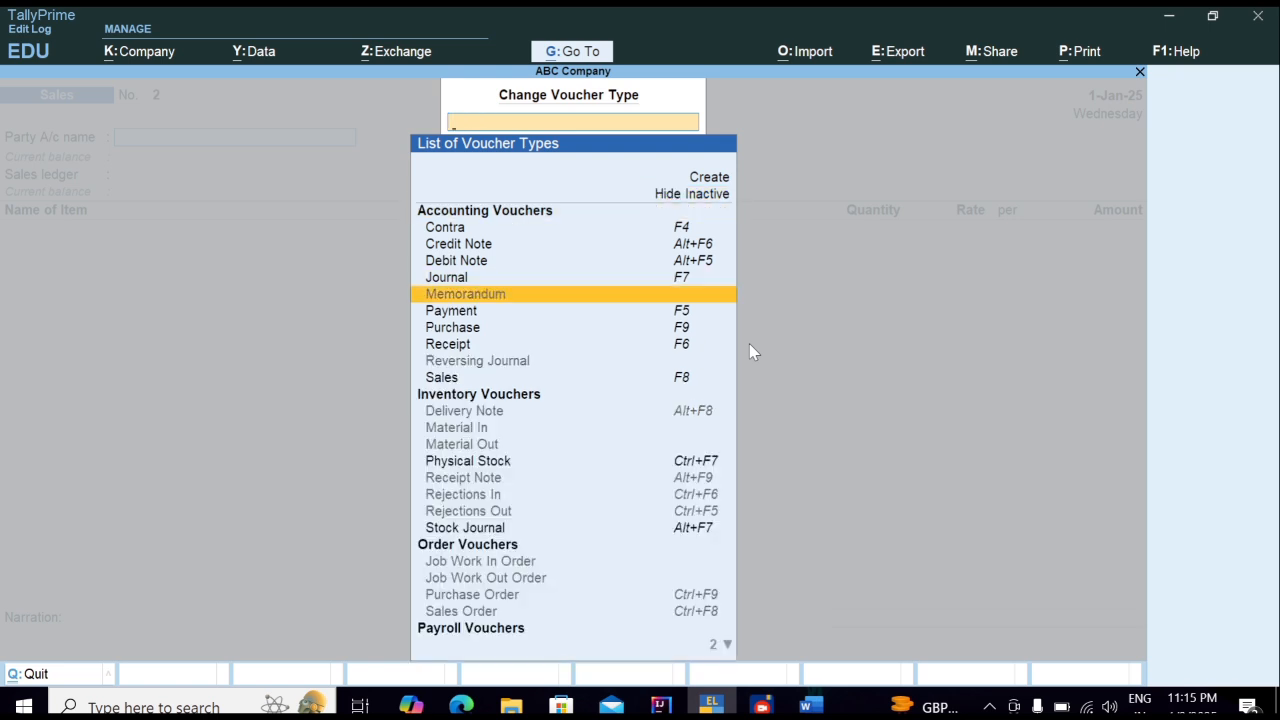
key(Down)
key(Down)
key(Down)
key(Down)
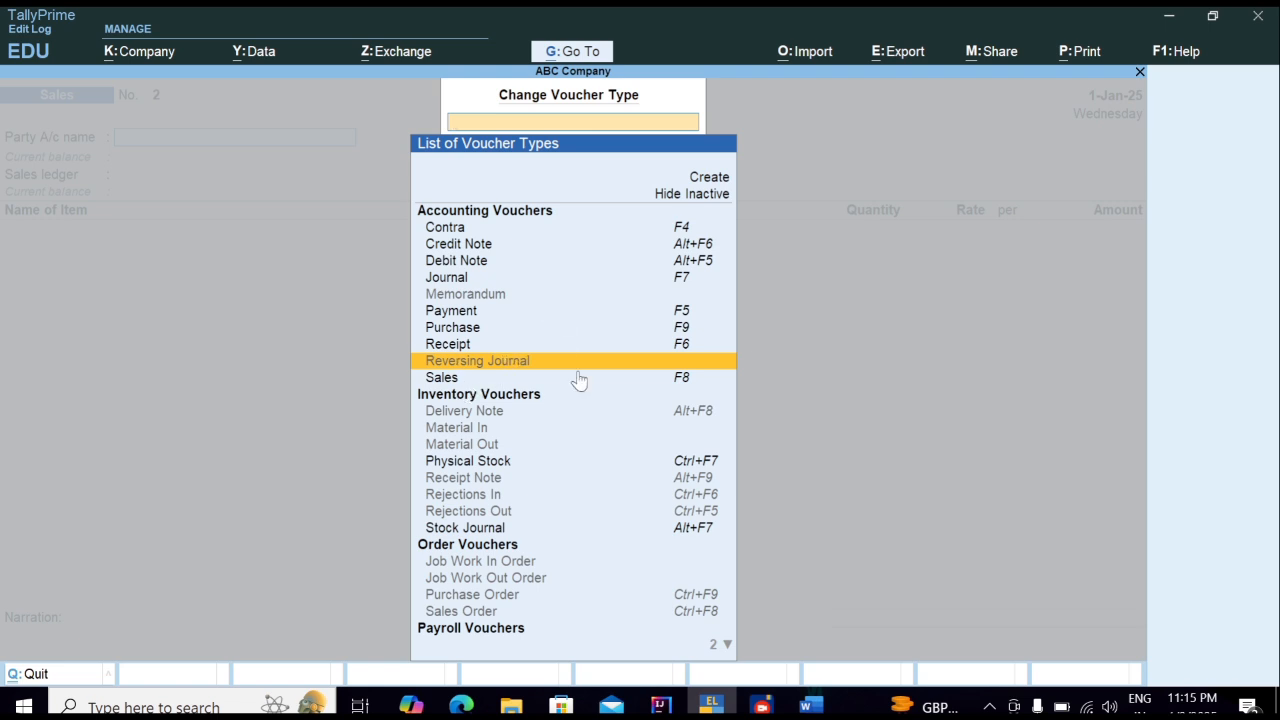
key(Return)
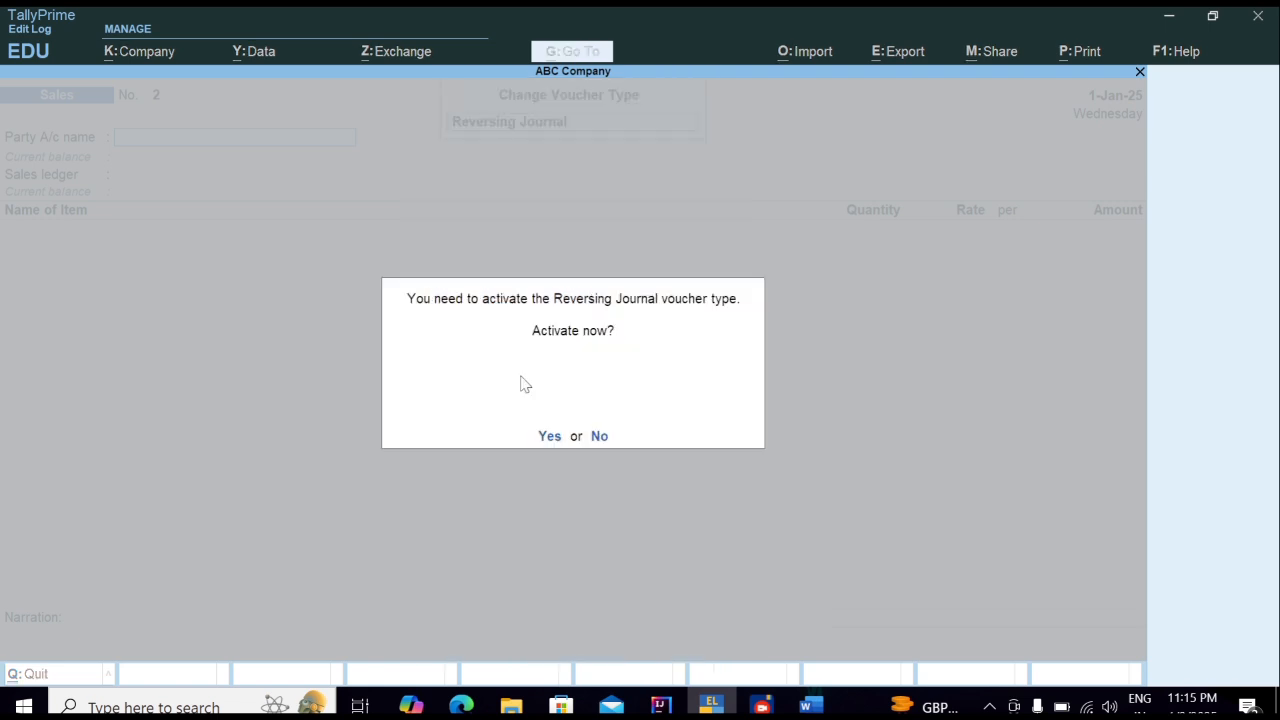
key(Return)
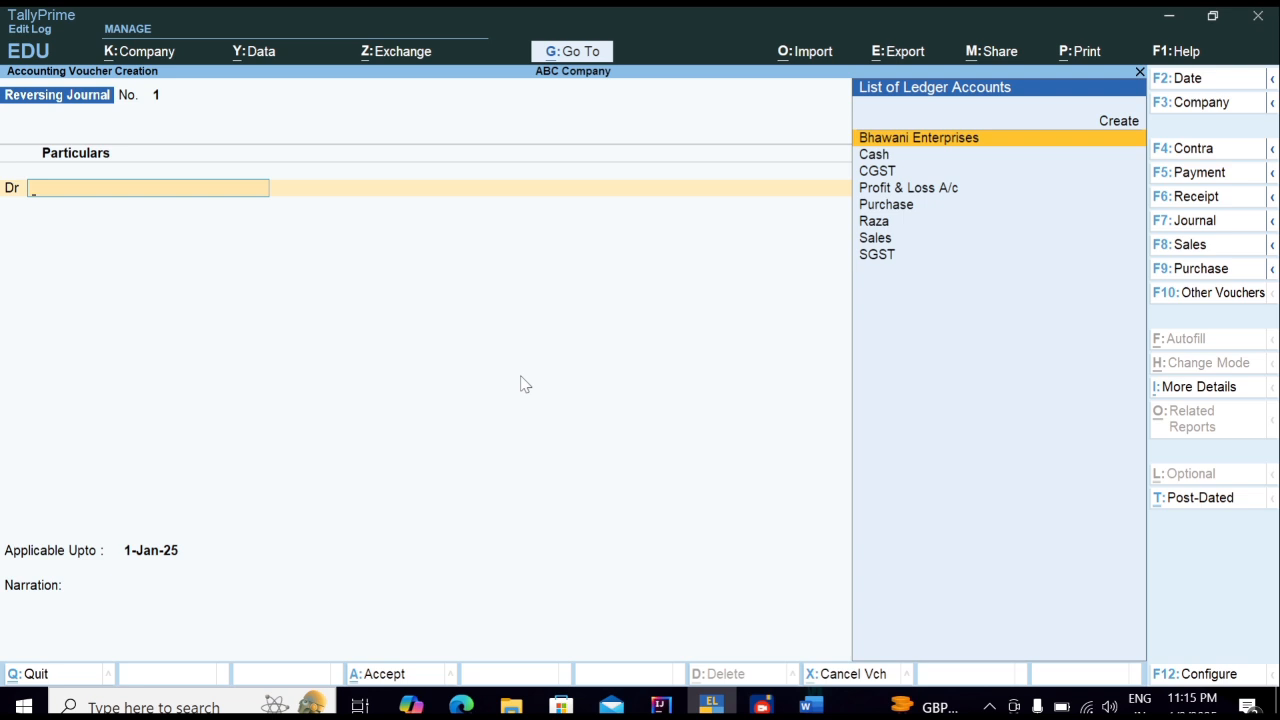
Step: Set the reversing journal's voucher date to 1-2-2025
key(F2)
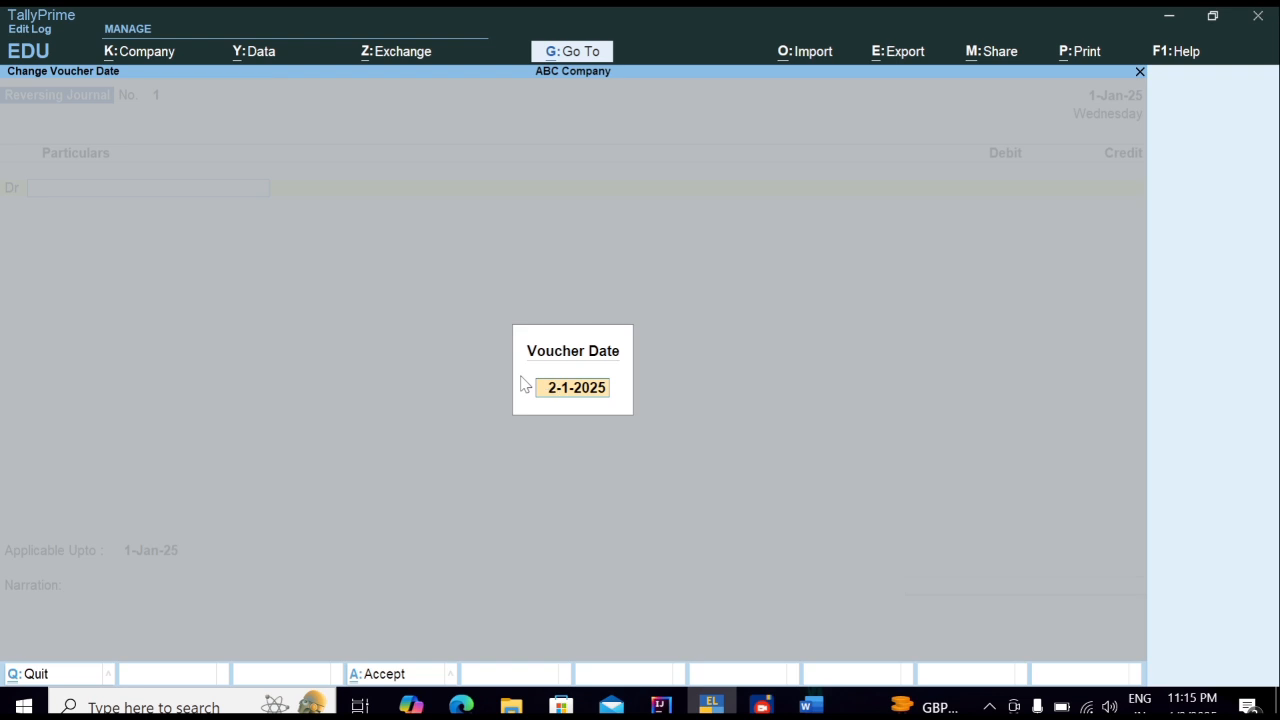
text(1-2-2025)
key(Return)
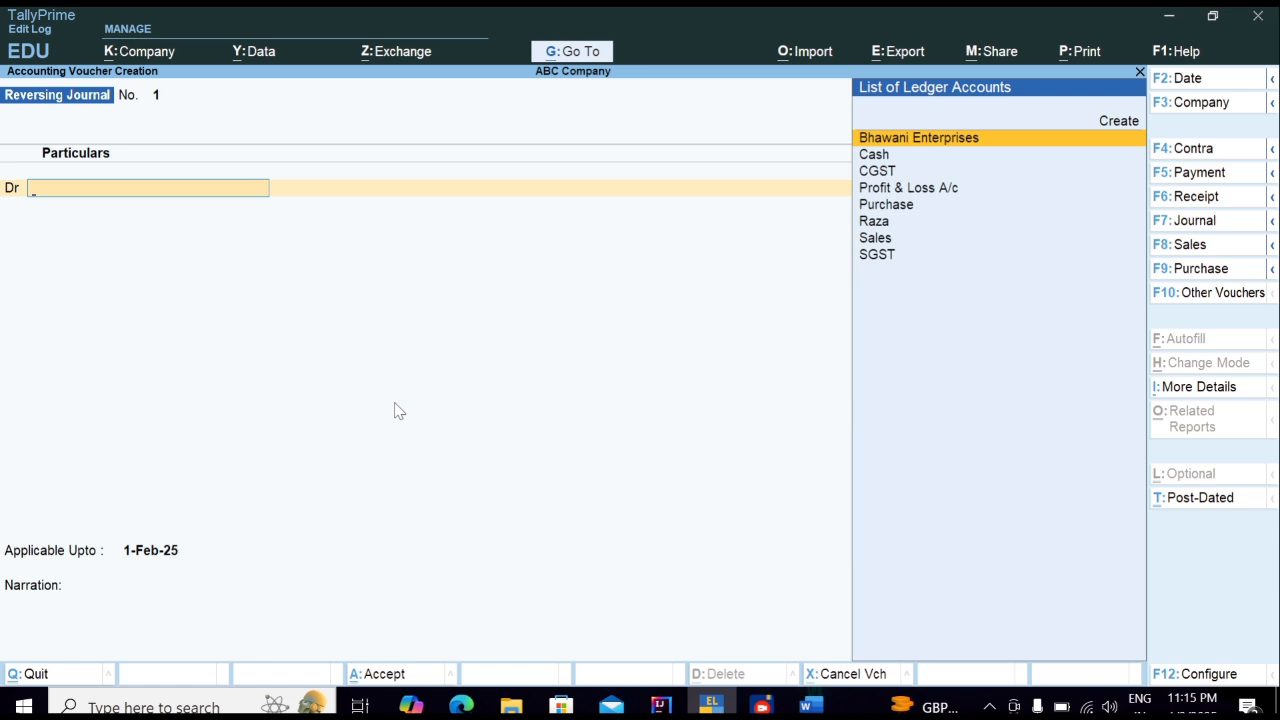
Step: Start a new ledger for the debit line, named with the employee's name followed by Salry, without an alias
key(Up)
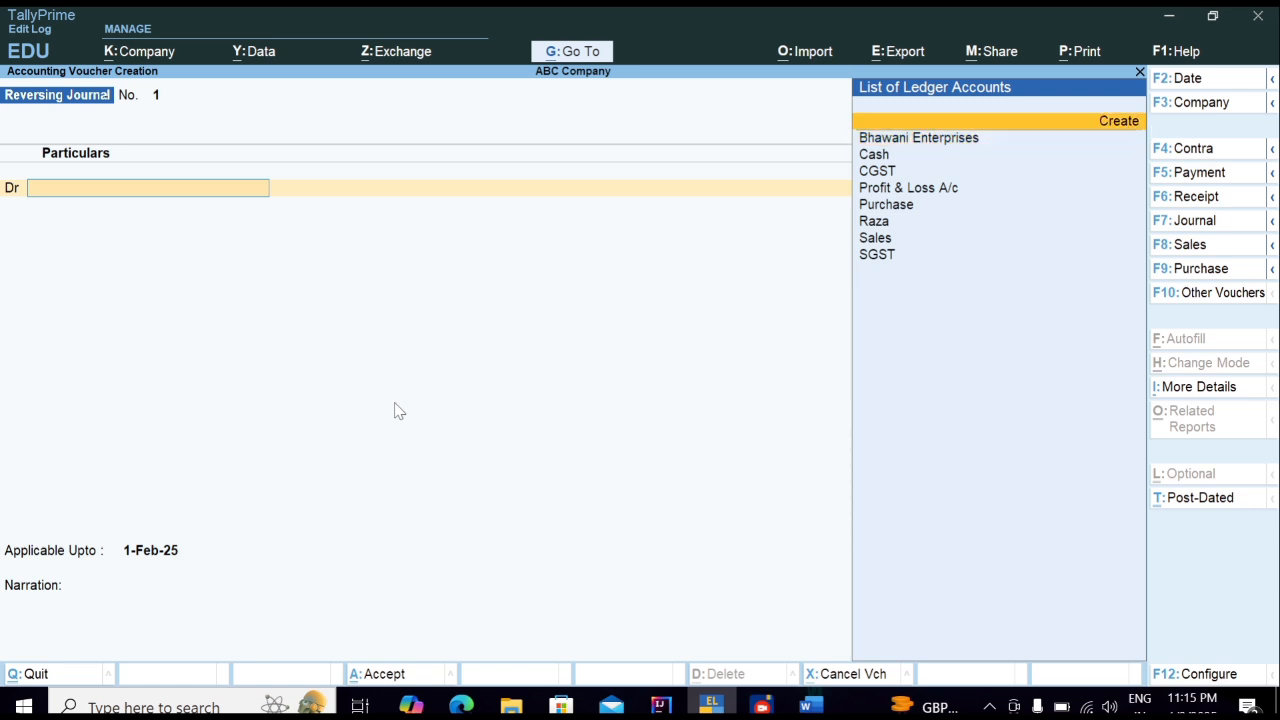
key(Return)
text(R)
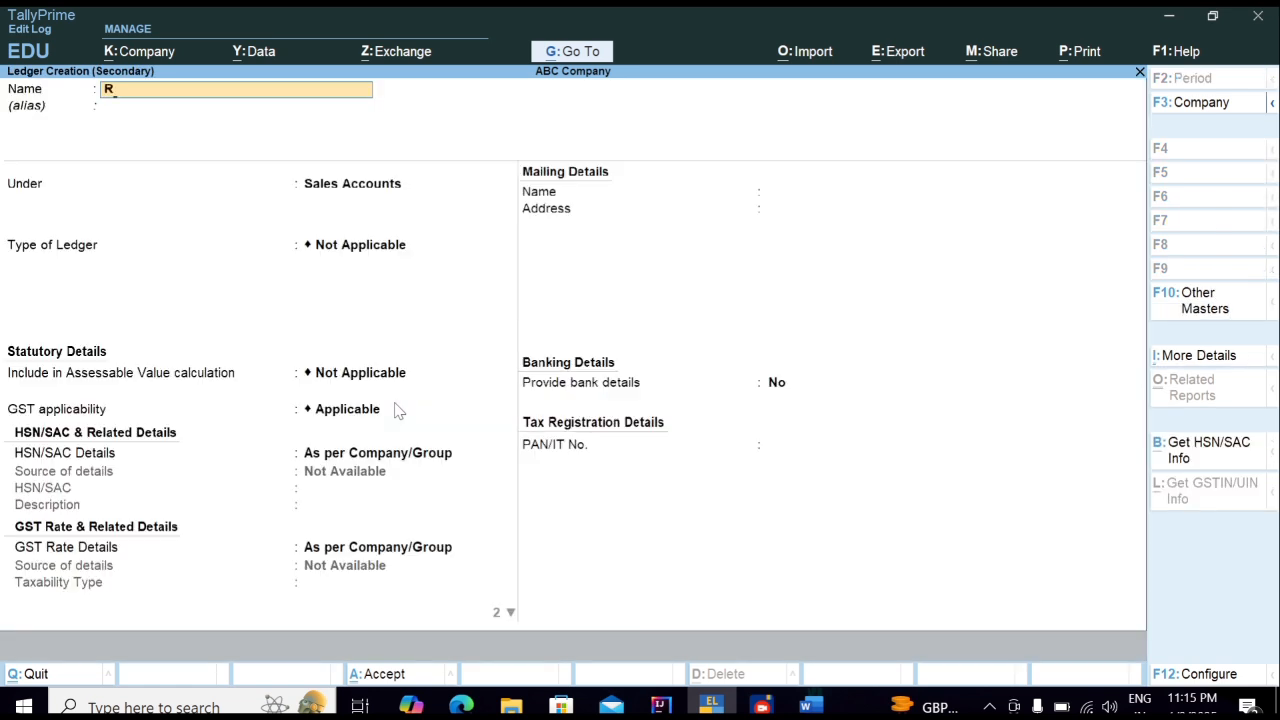
text(ahul Salry)
key(Return)
key(Return)
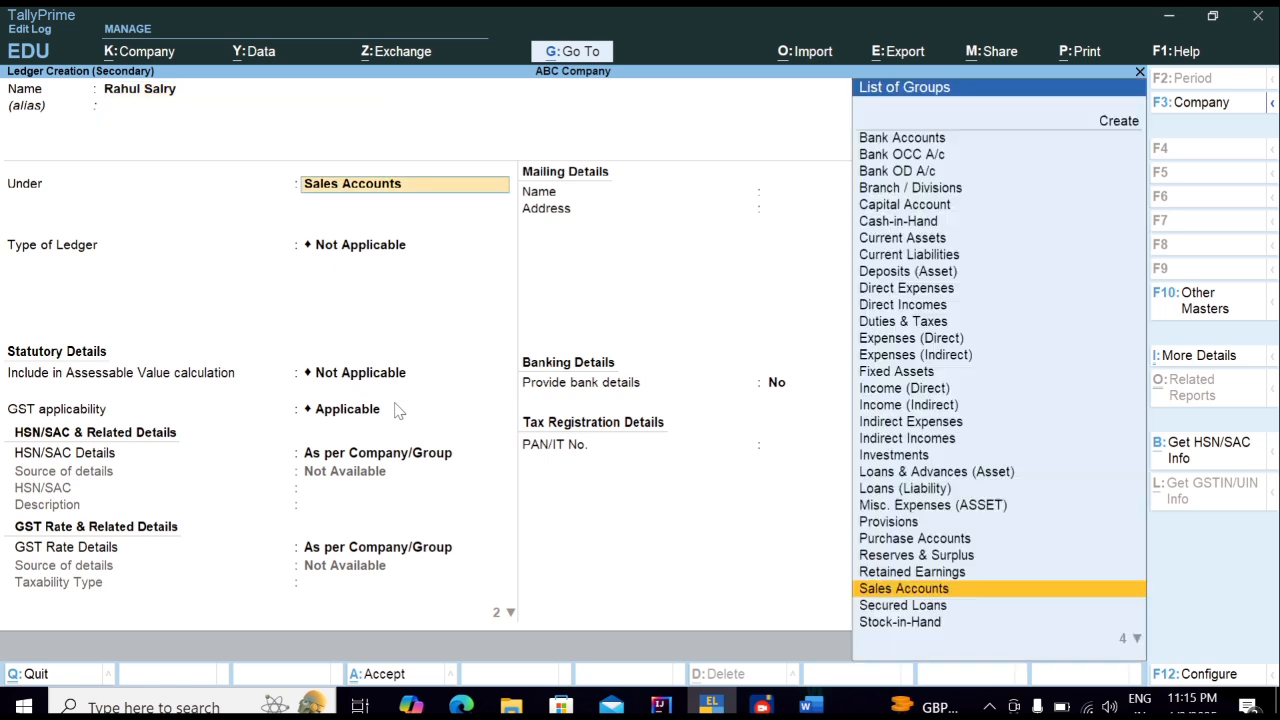
Step: Place the new salary ledger under the Indirect Expenses group
text(In)
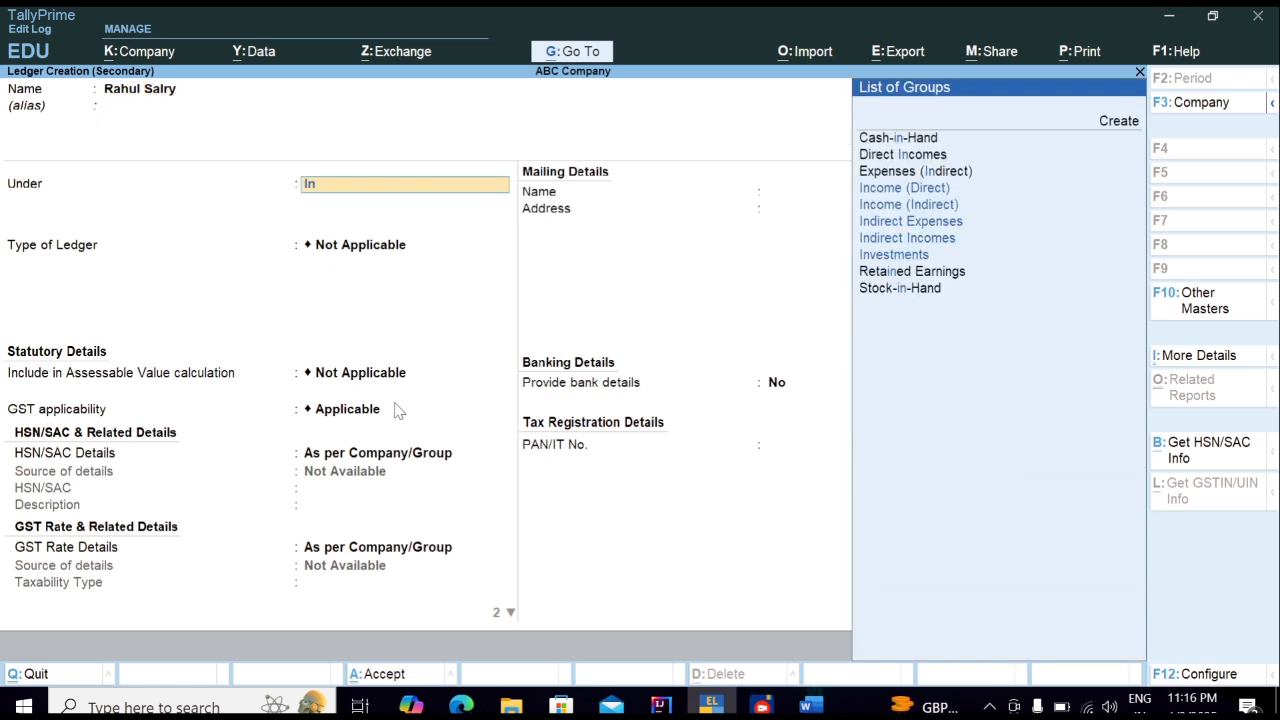
key(Down)
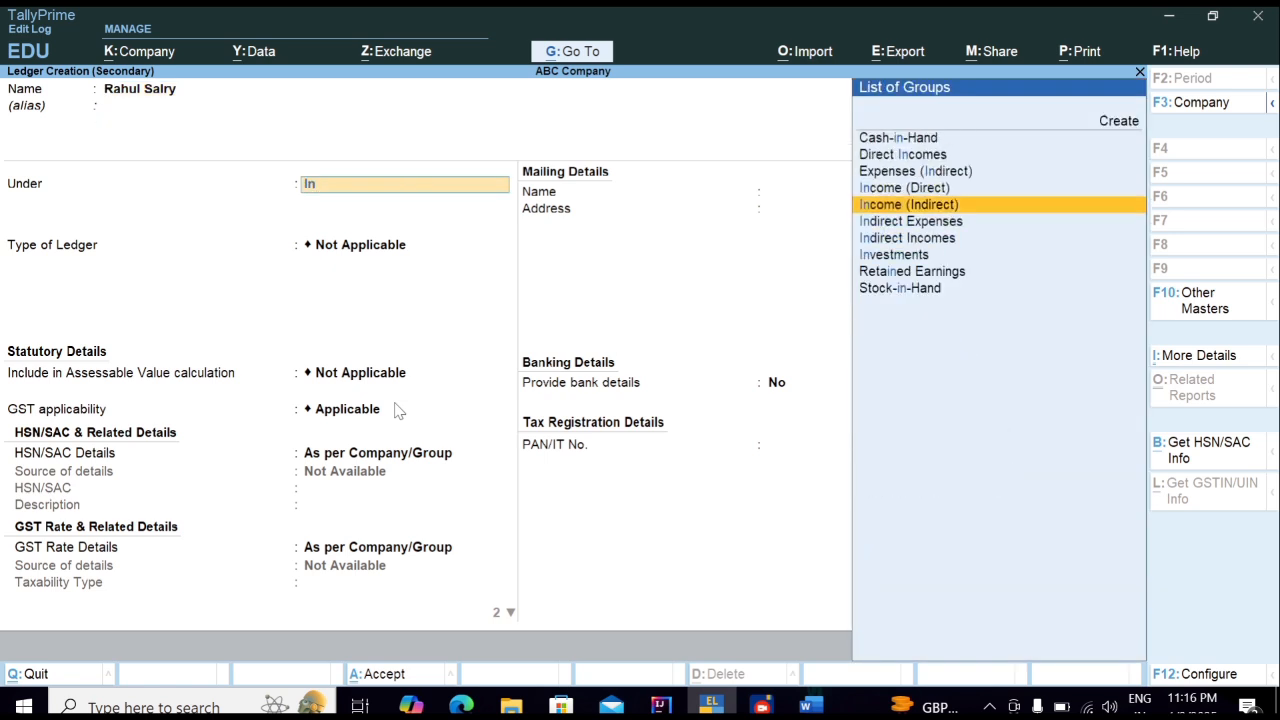
key(Down)
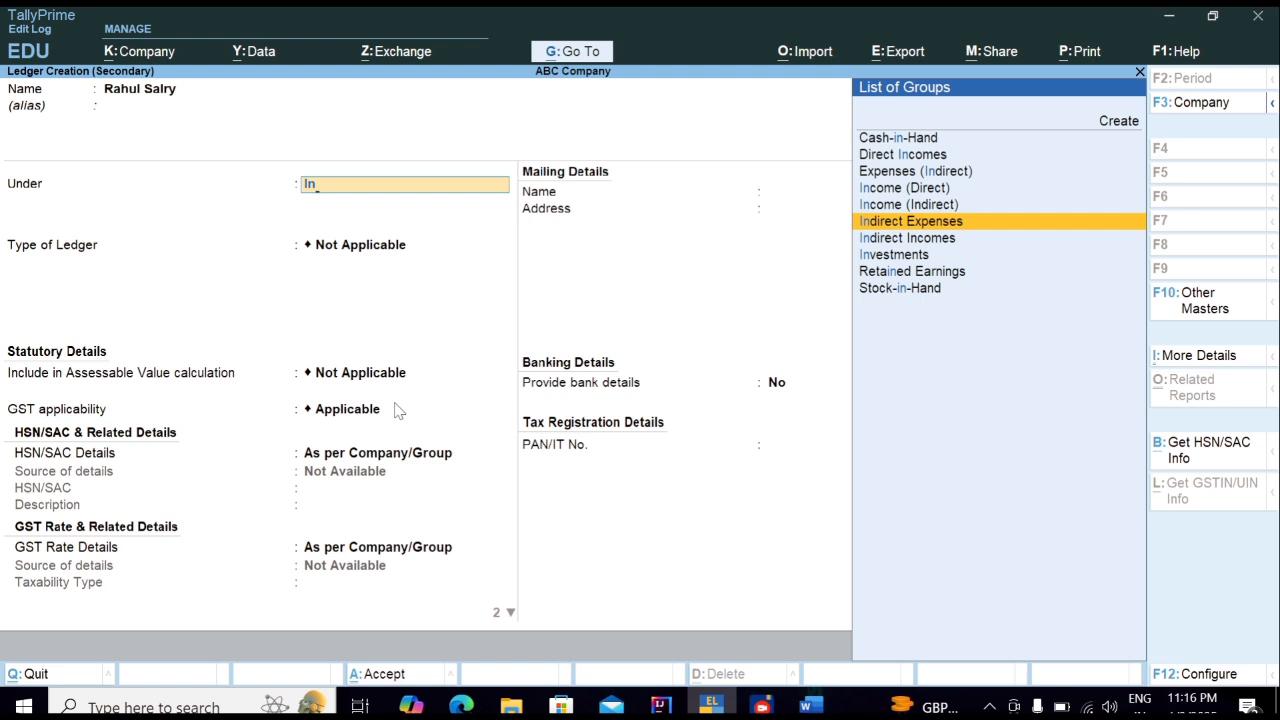
key(Return)
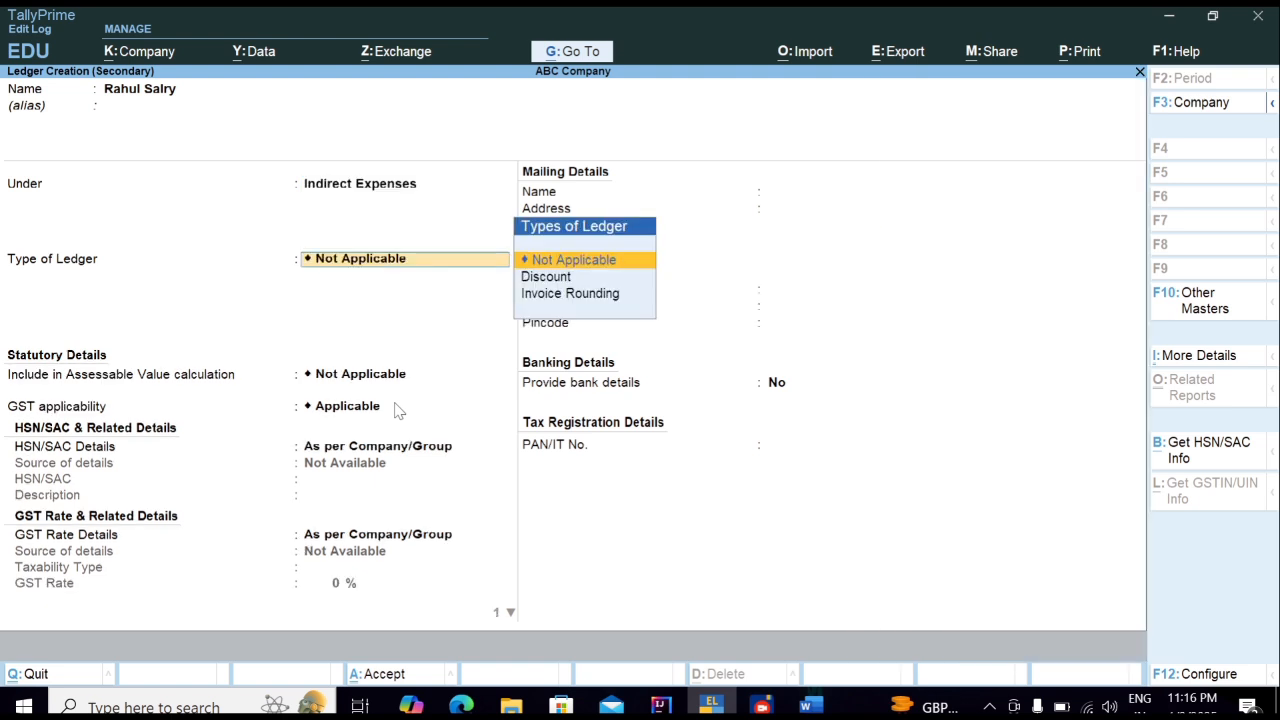
Step: Save the new salary ledger and debit it with 8,000 in the reversing journal
key(ctrl+a)
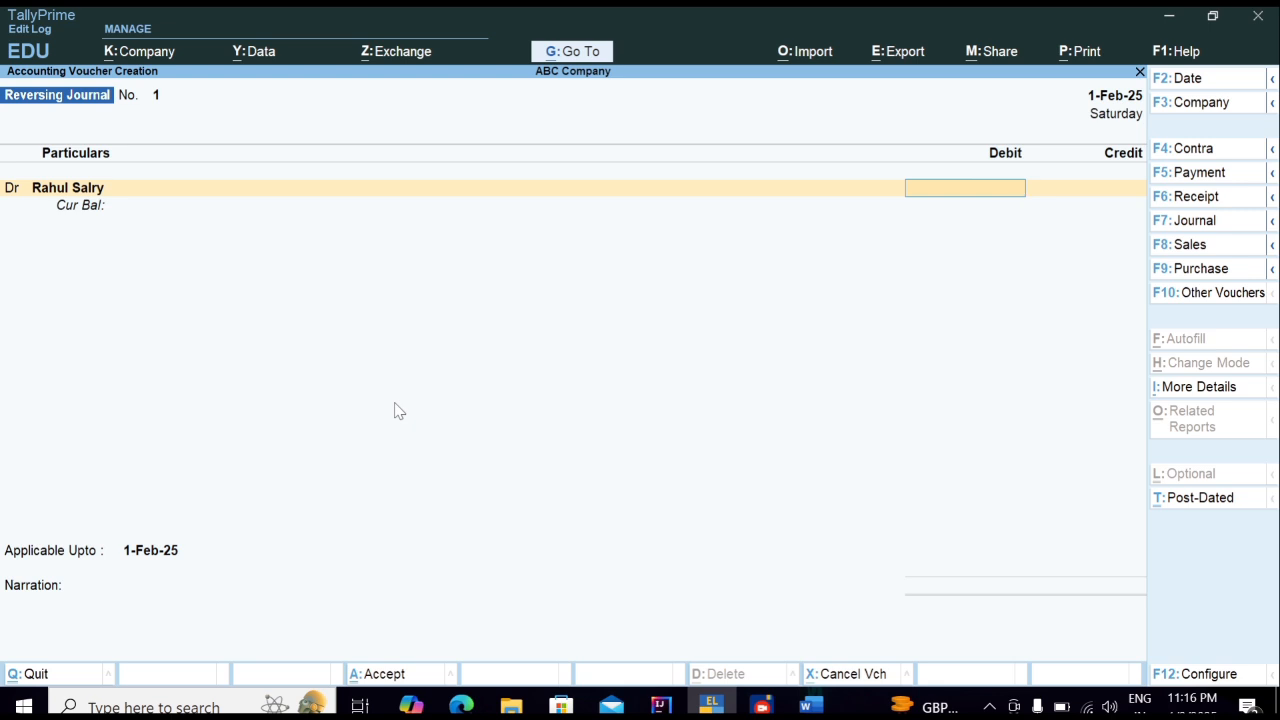
text(8000)
key(Return)
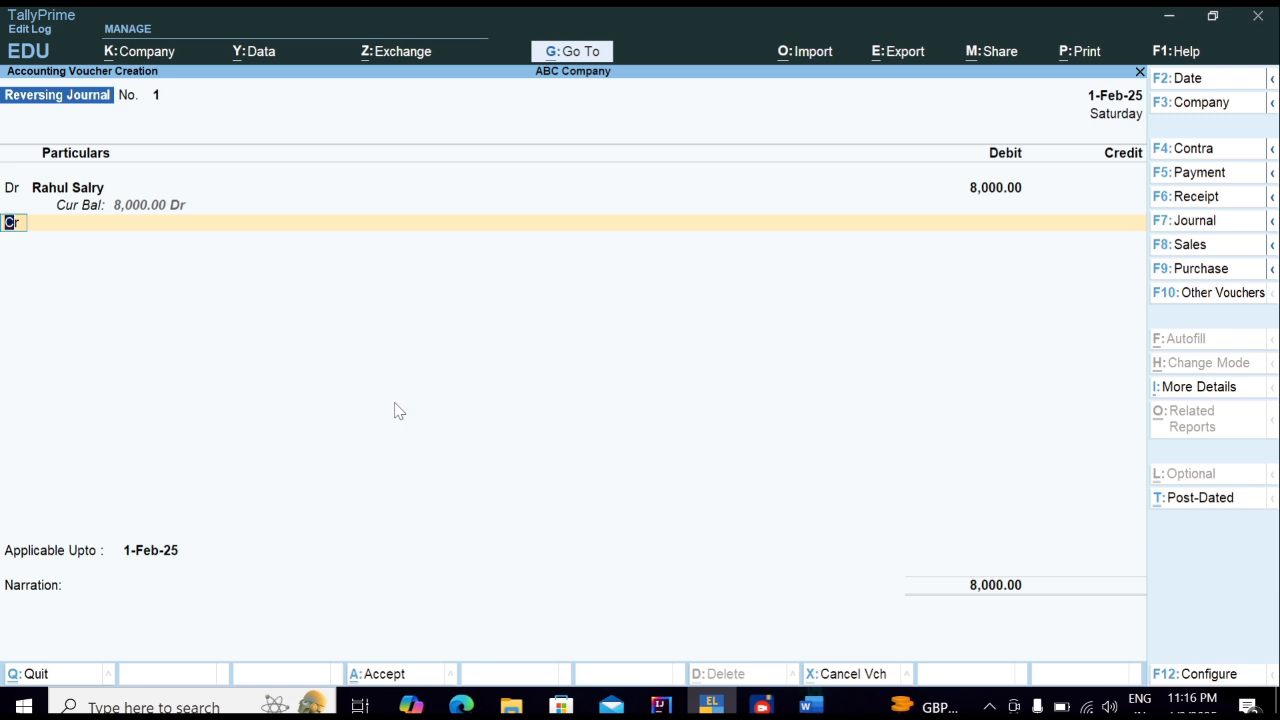
Step: Start a new ledger for a second debit line and consult the Word notes for the next expense
text(dr)
key(Return)
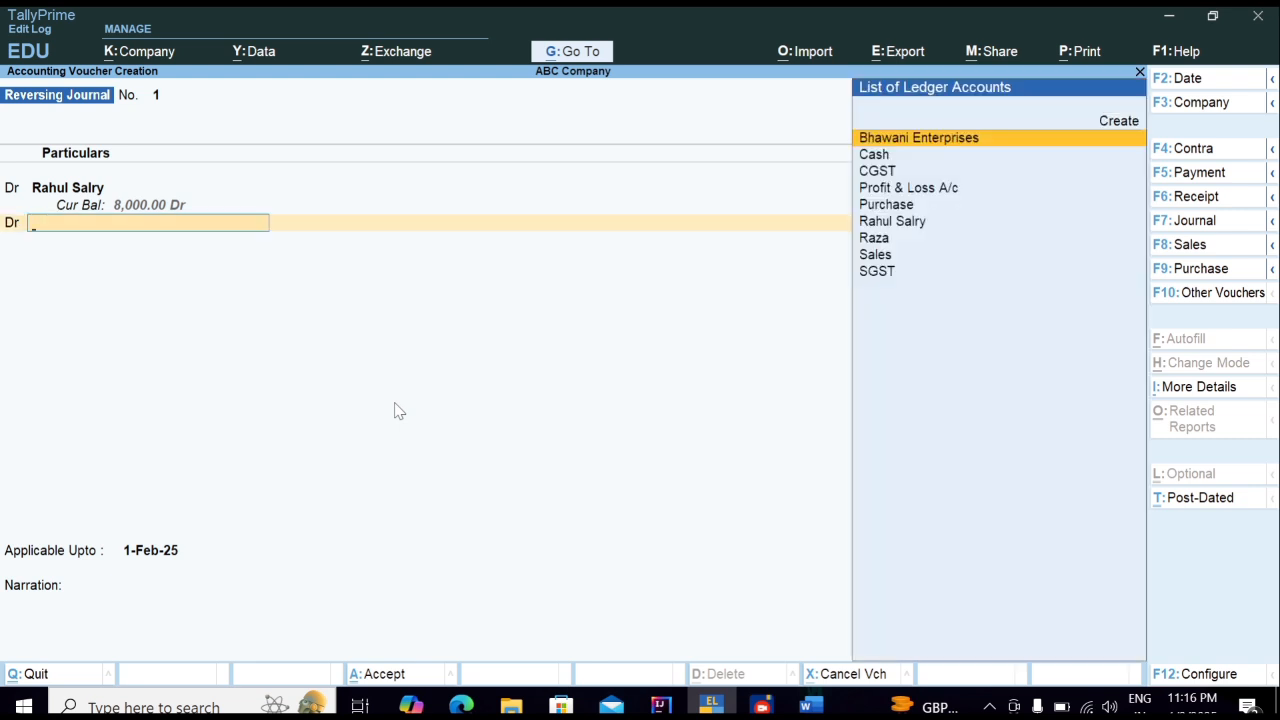
key(Up)
key(Return)
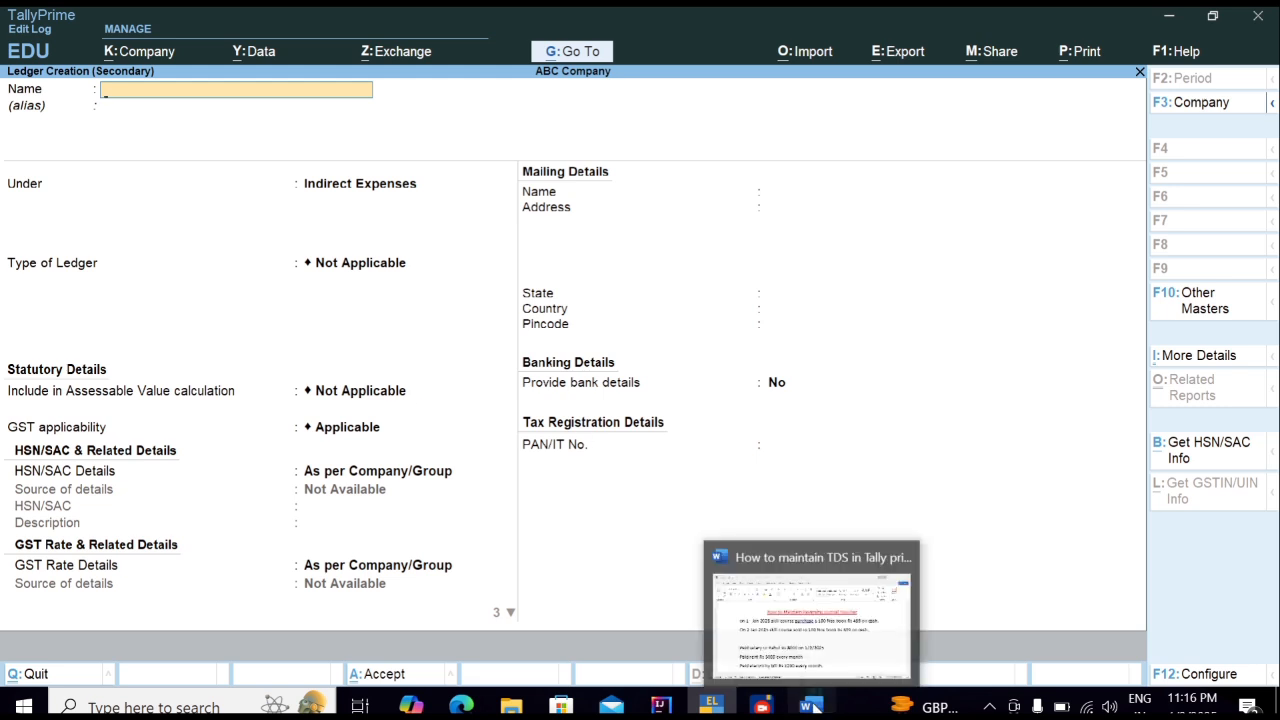
click(812, 707)
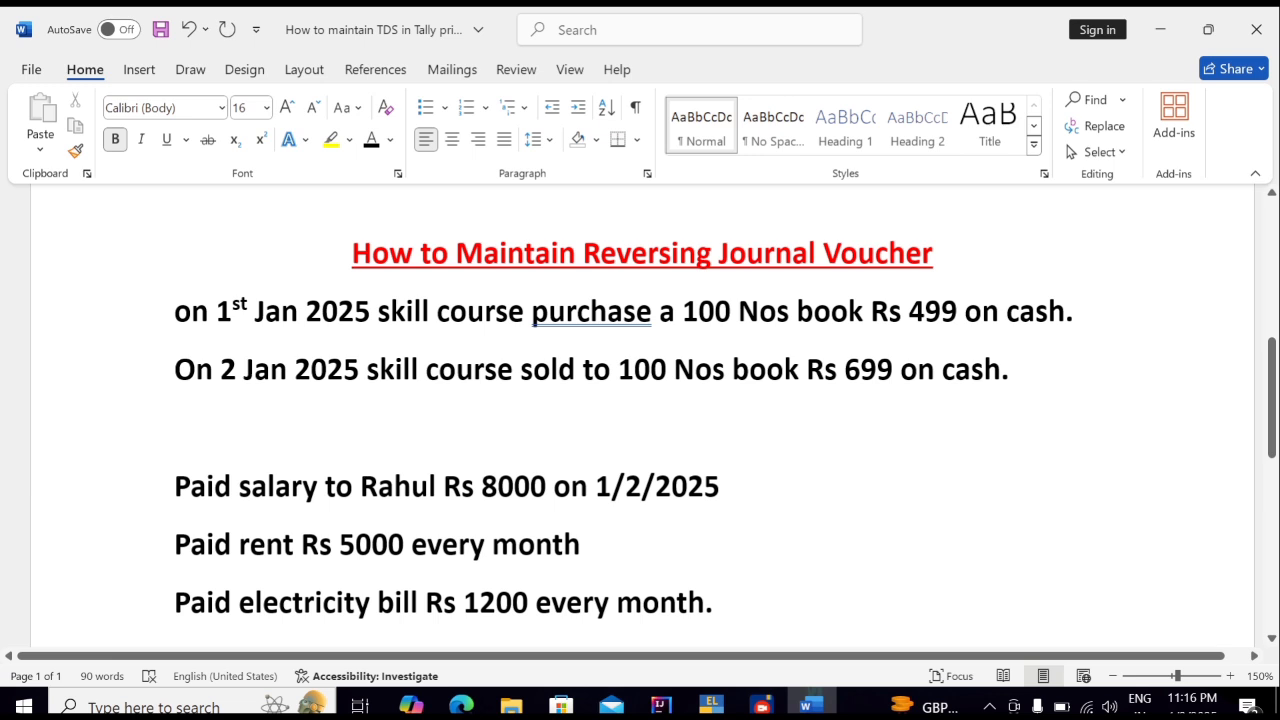
click(810, 707)
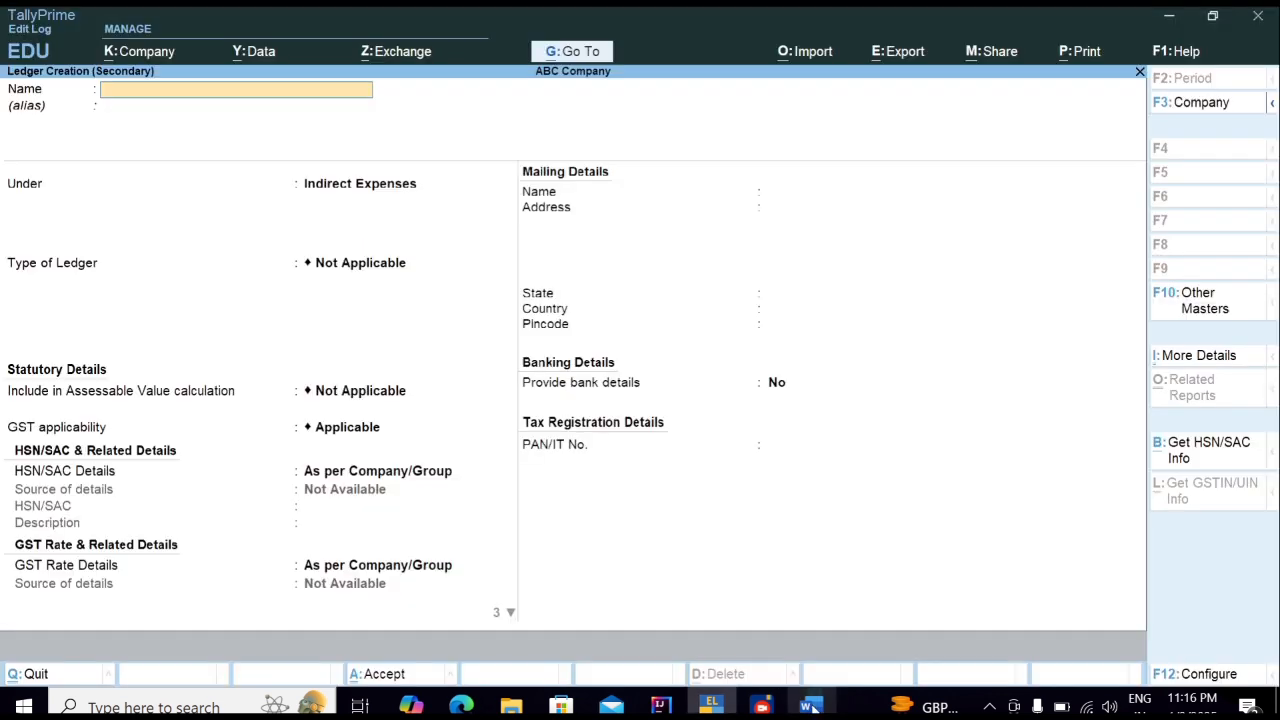
Step: Create the ledger as Rent under Indirect Expenses and debit it with 5,000
text(Ren)
key(Return)
key(Return)
key(Return)
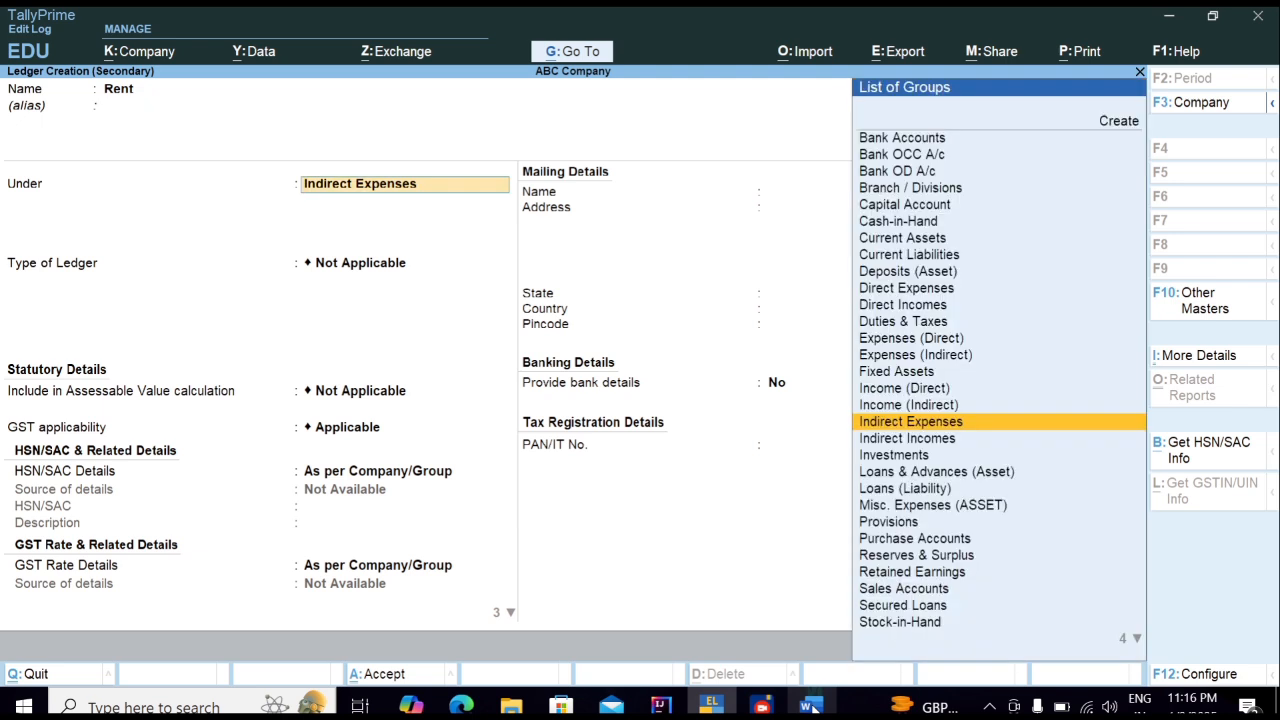
key(Return)
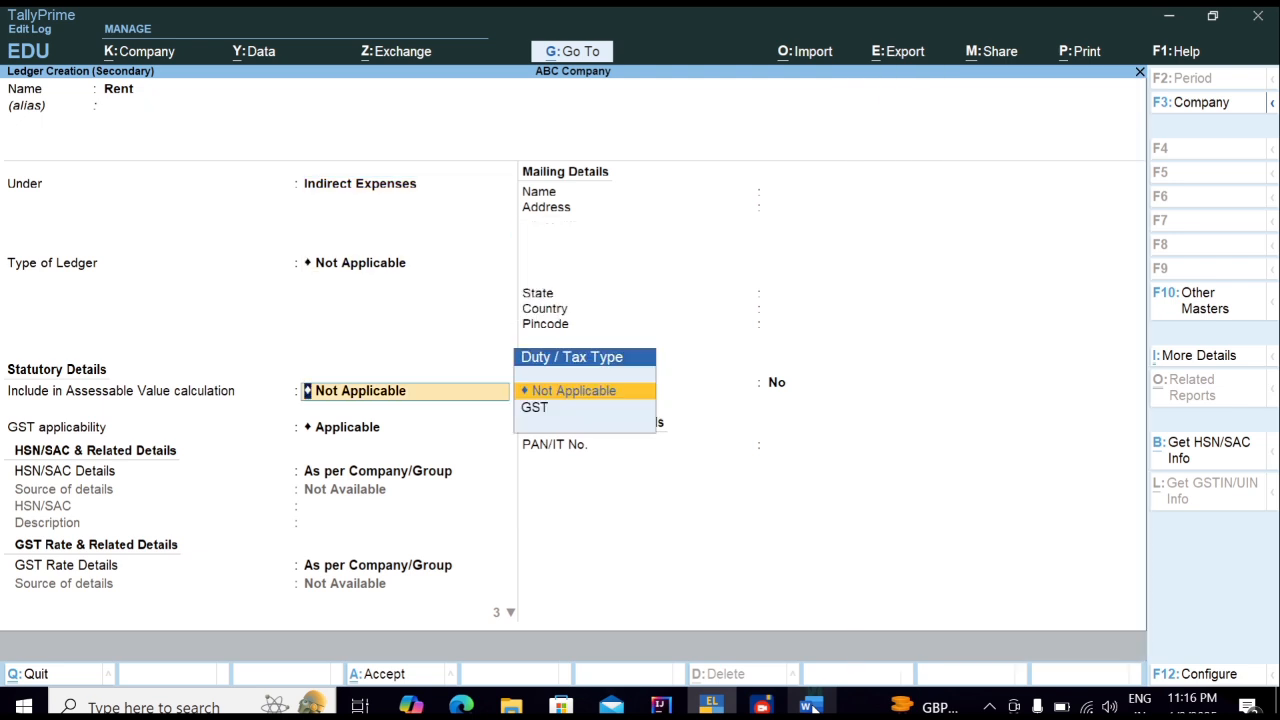
key(ctrl+a)
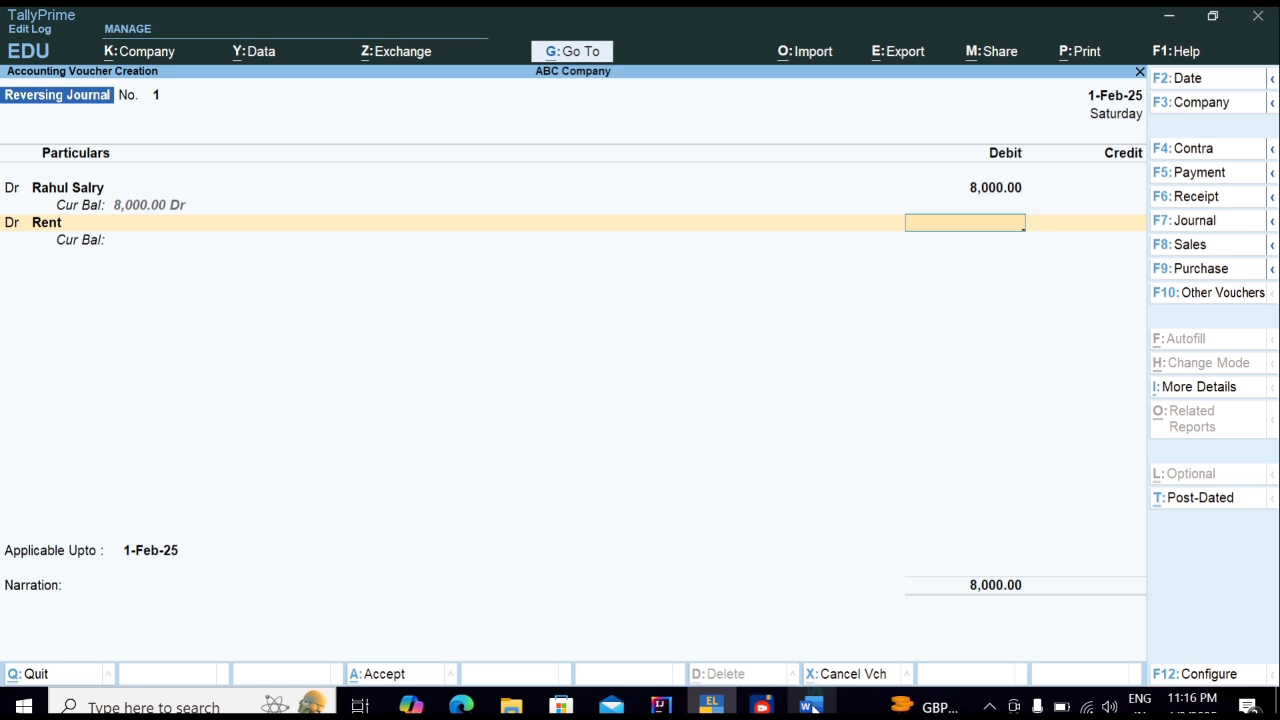
text(5000)
key(Return)
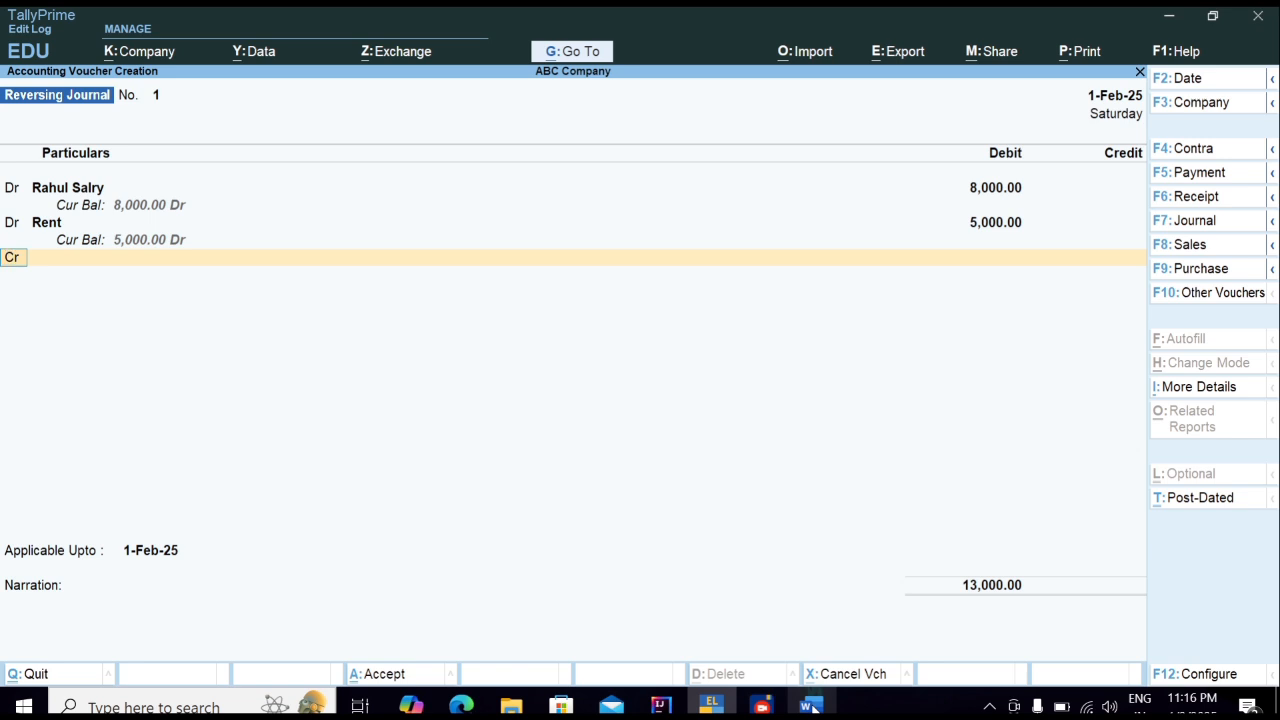
Step: Add a third debit line with a new Electricity Bill ledger under Indirect Expenses, debited with 1,200
text(dr)
key(Return)
key(Up)
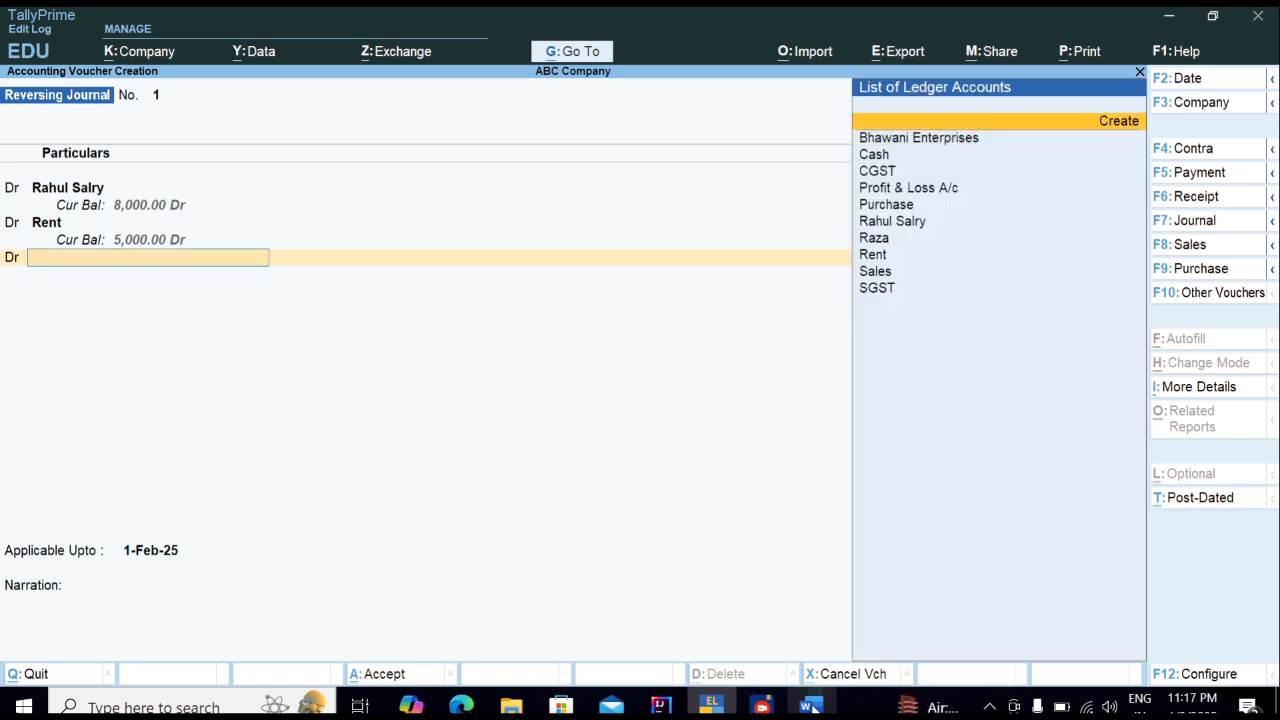
key(Return)
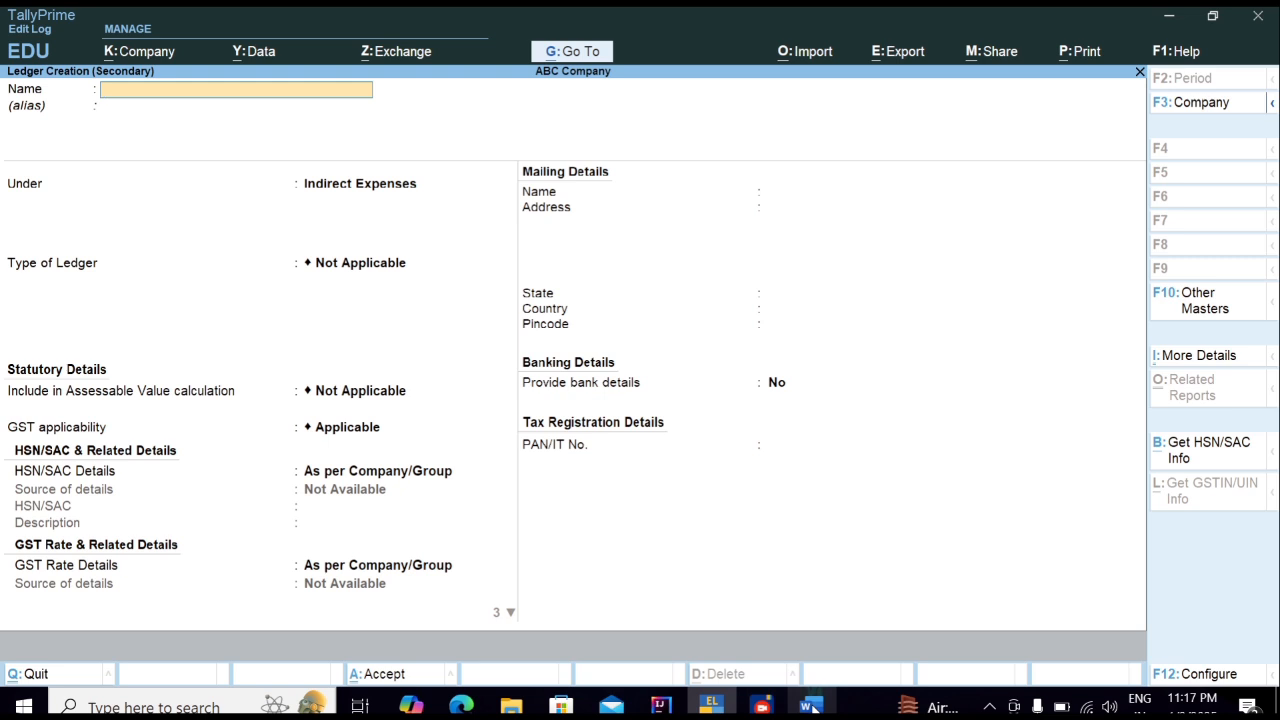
text(Electricity Bill)
key(Return)
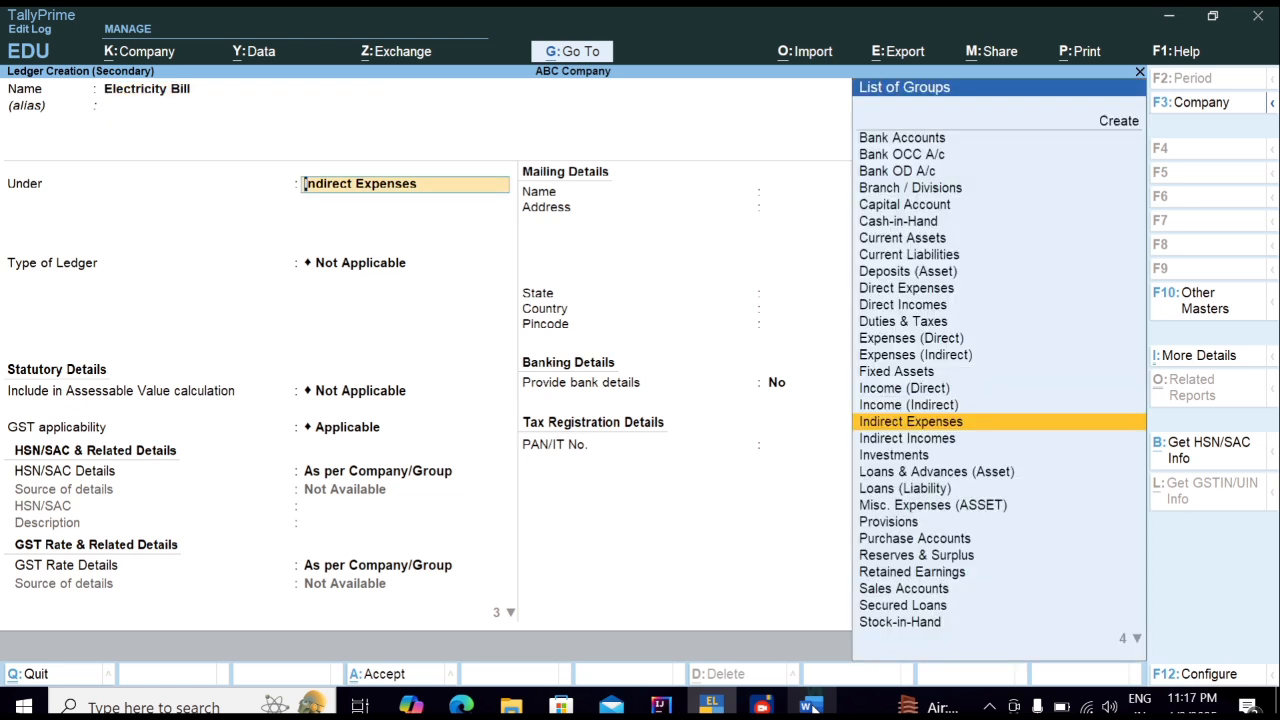
key(Return)
key(ctrl)
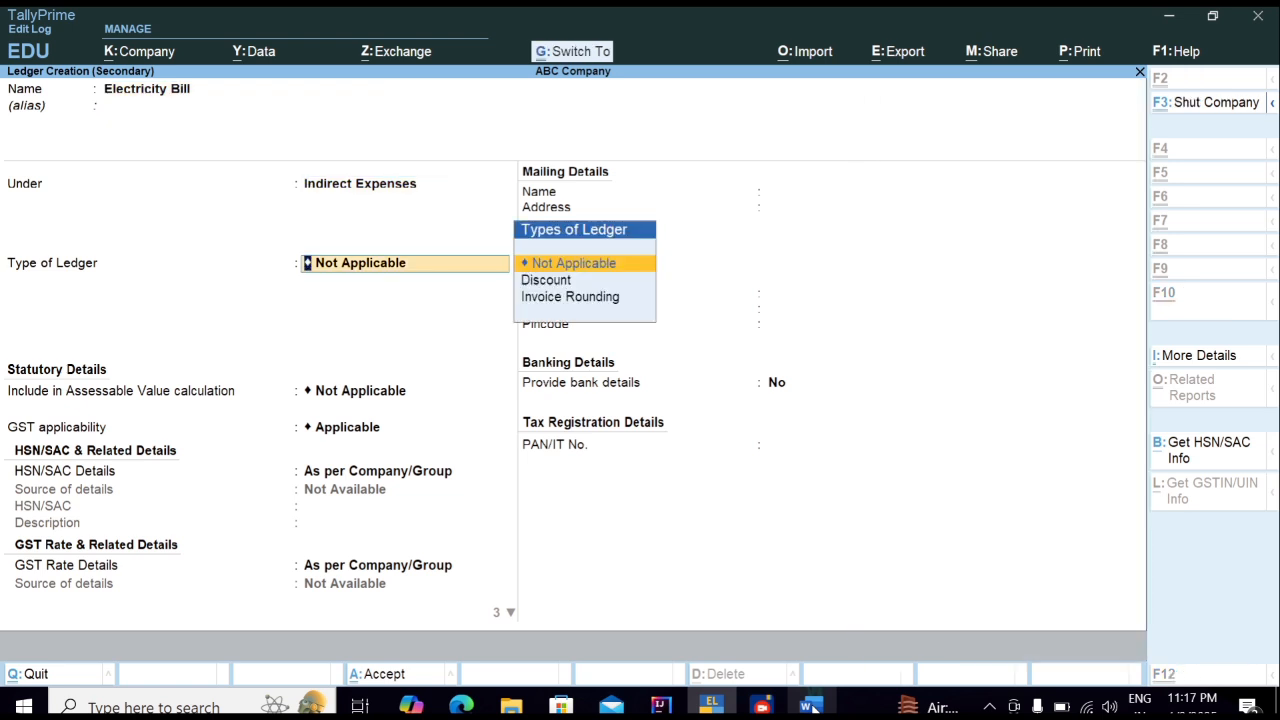
key(ctrl+a)
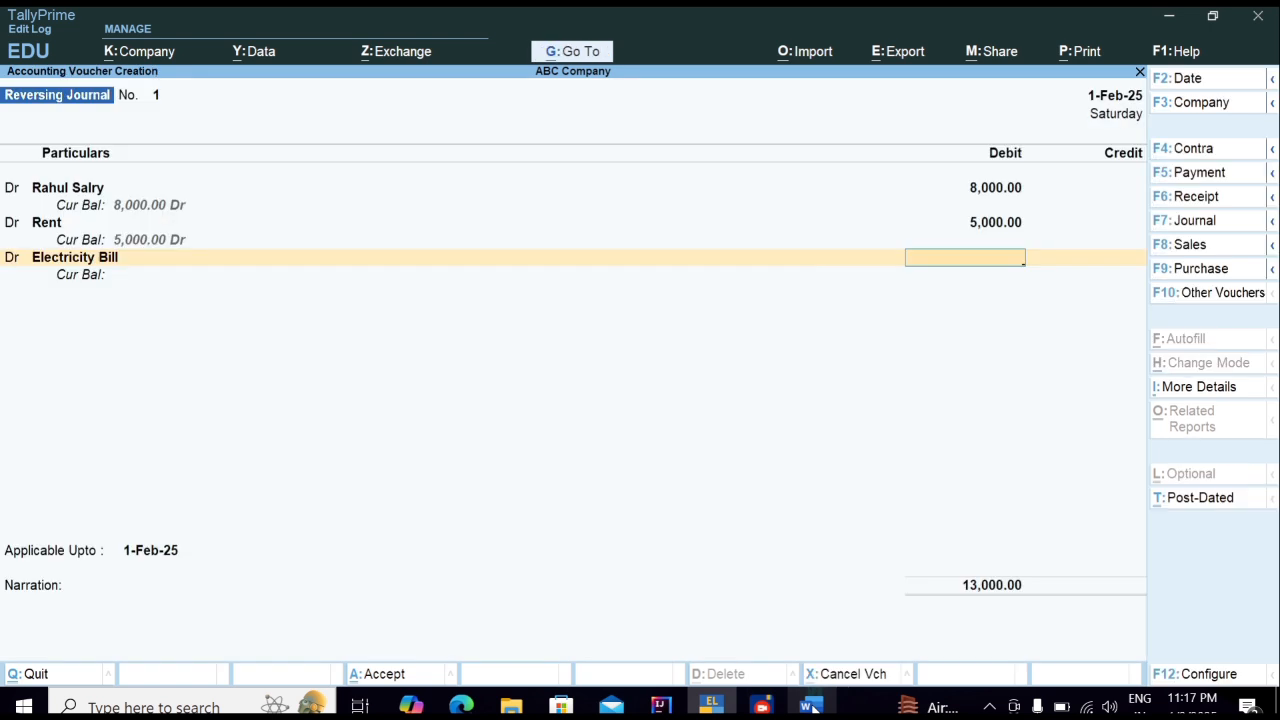
text(1200)
key(Return)
Step: Credit Cash with 14,200 and save the reversing journal, applicable up to 1-Feb-25, without a narration
key(Return)
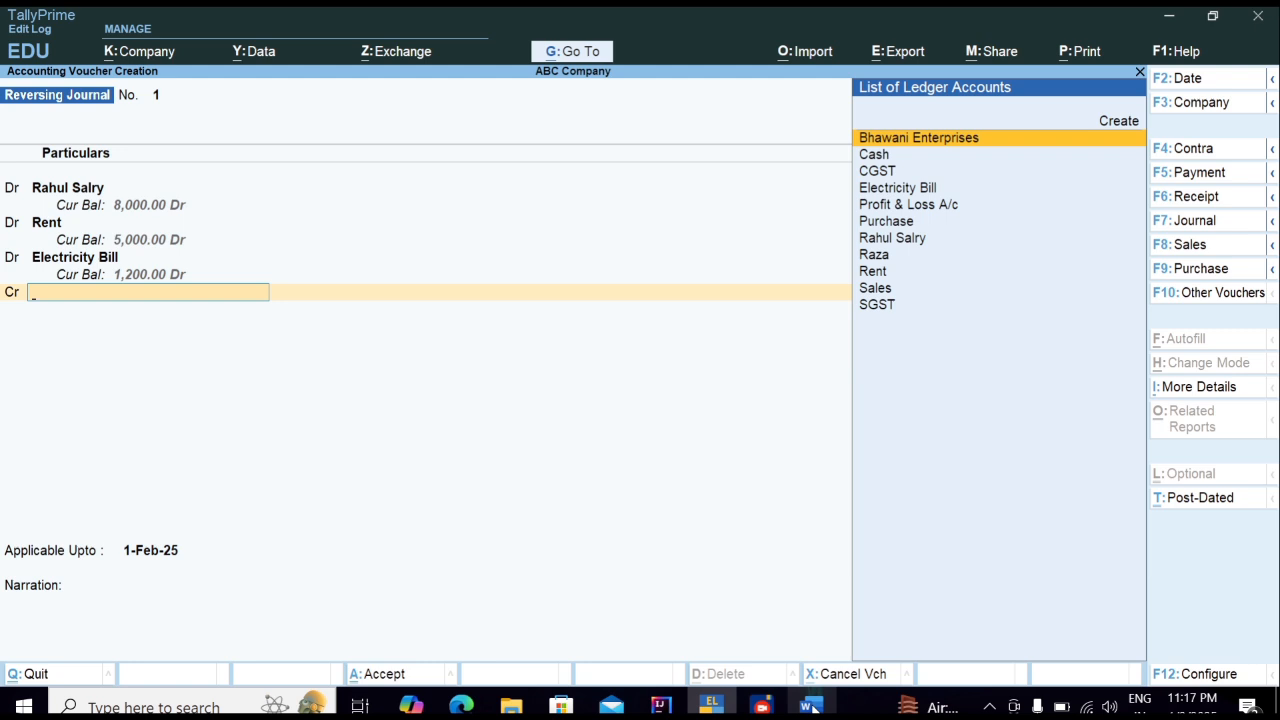
key(Down)
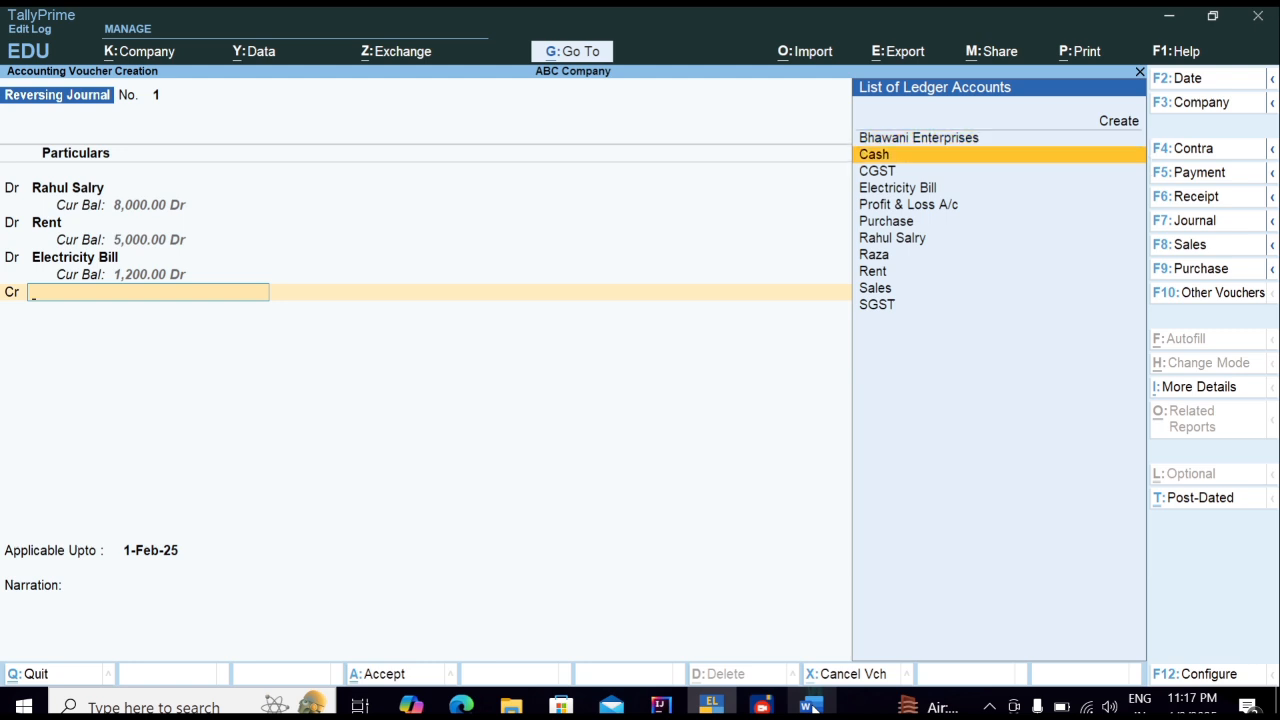
key(Return)
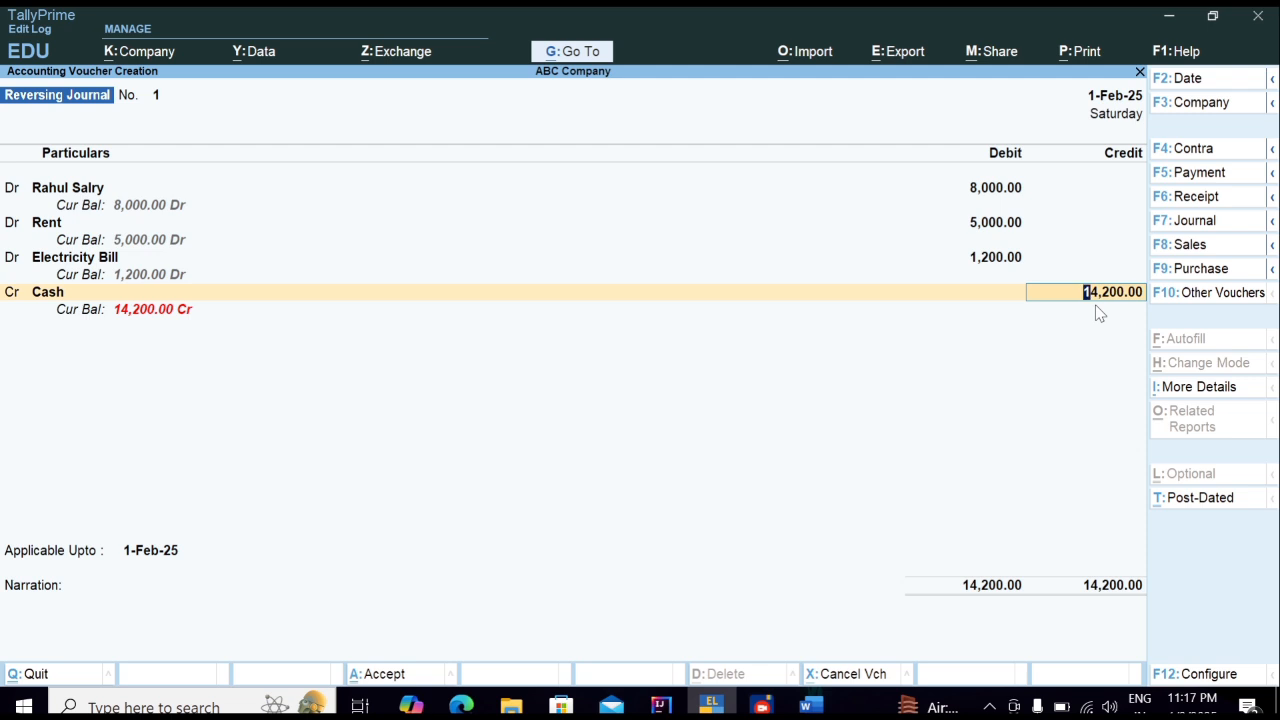
key(Return)
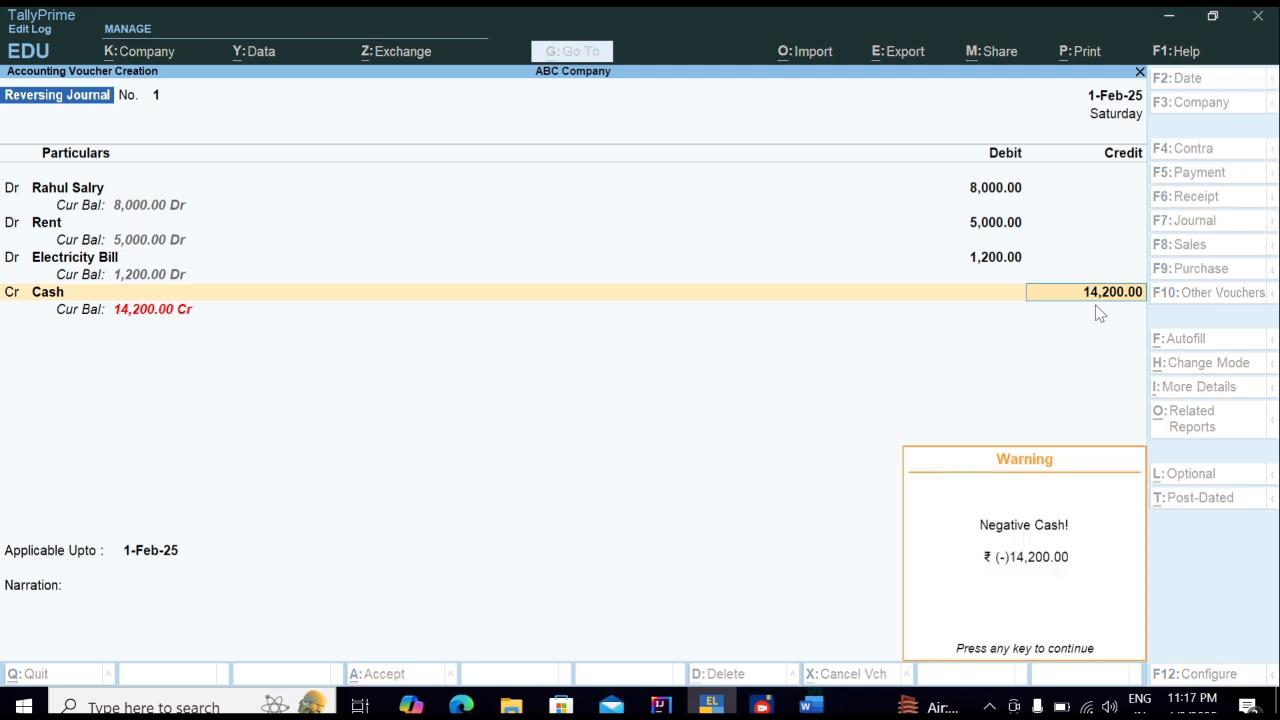
key(Return)
key(Return)
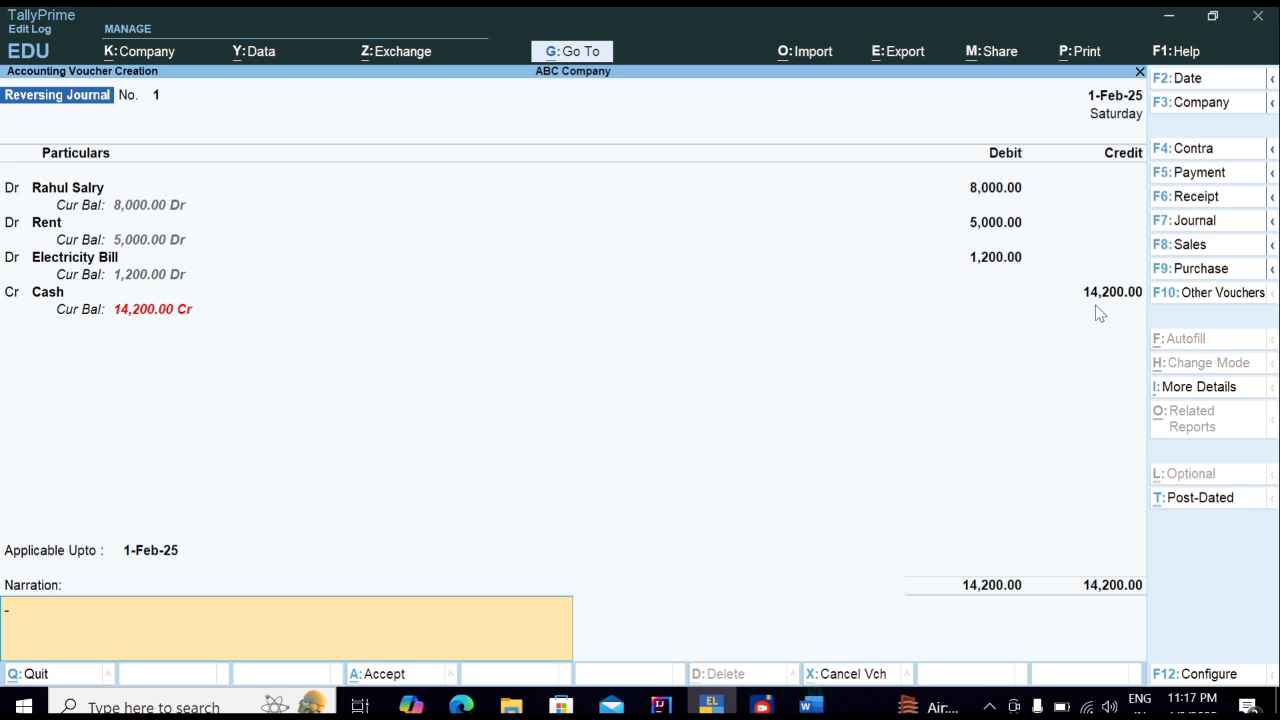
key(Return)
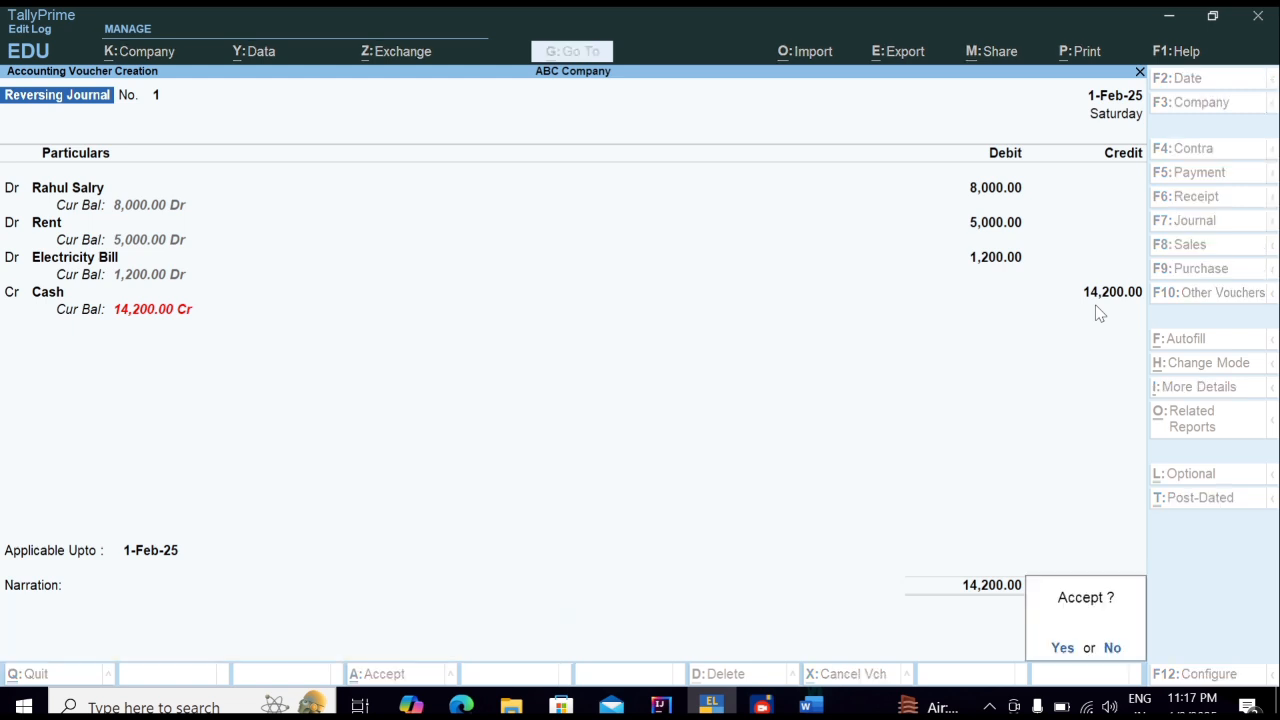
key(Return)
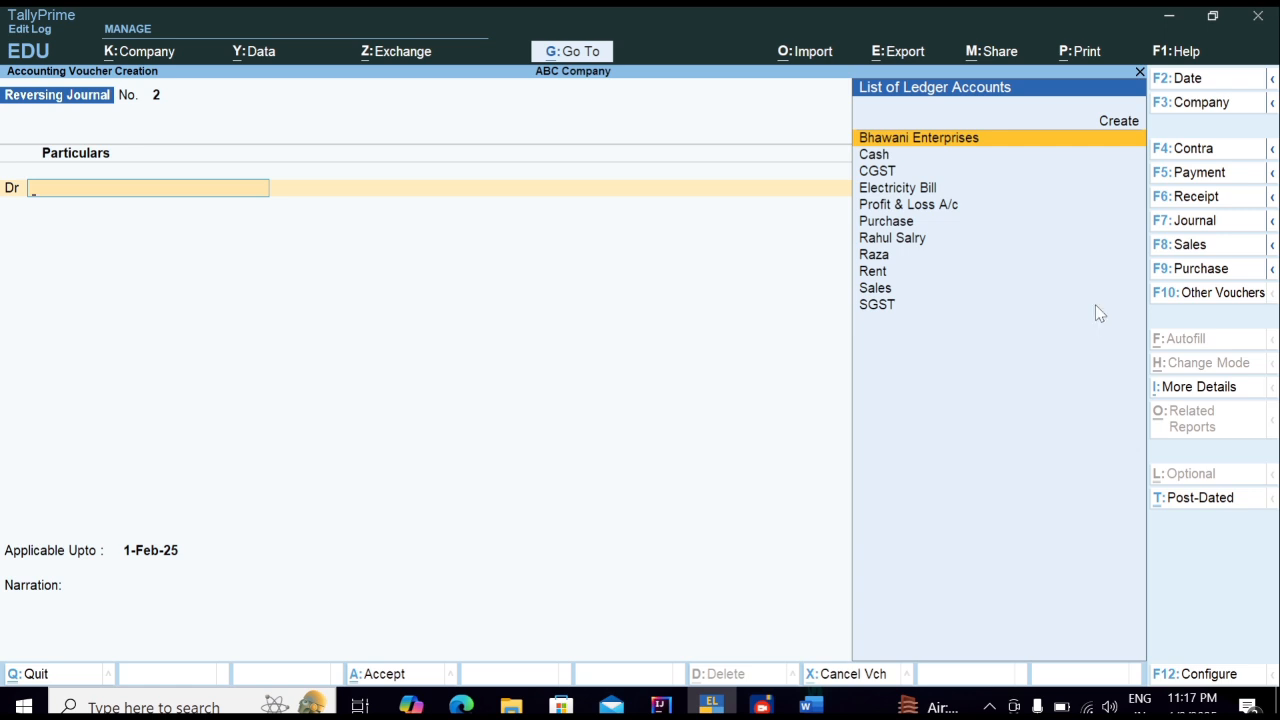
Step: Leave voucher entry and open the Profit & Loss A/c report
key(Escape)
key(Return)
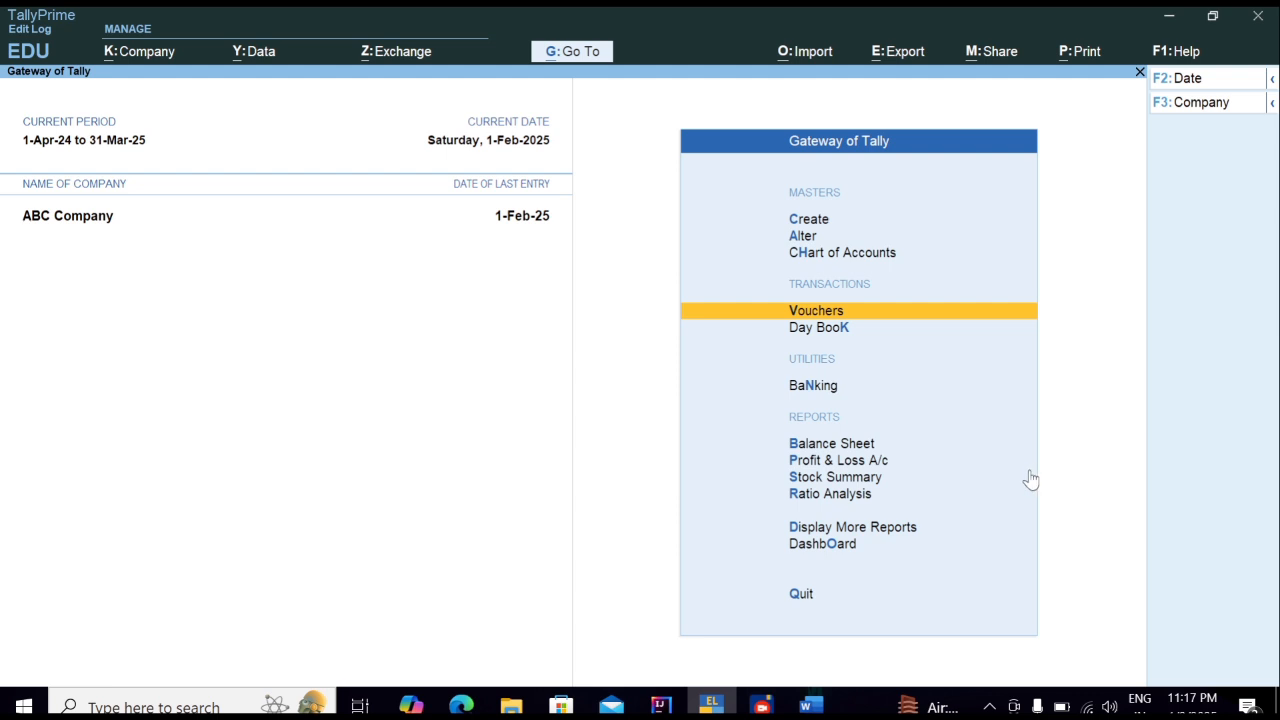
click(824, 462)
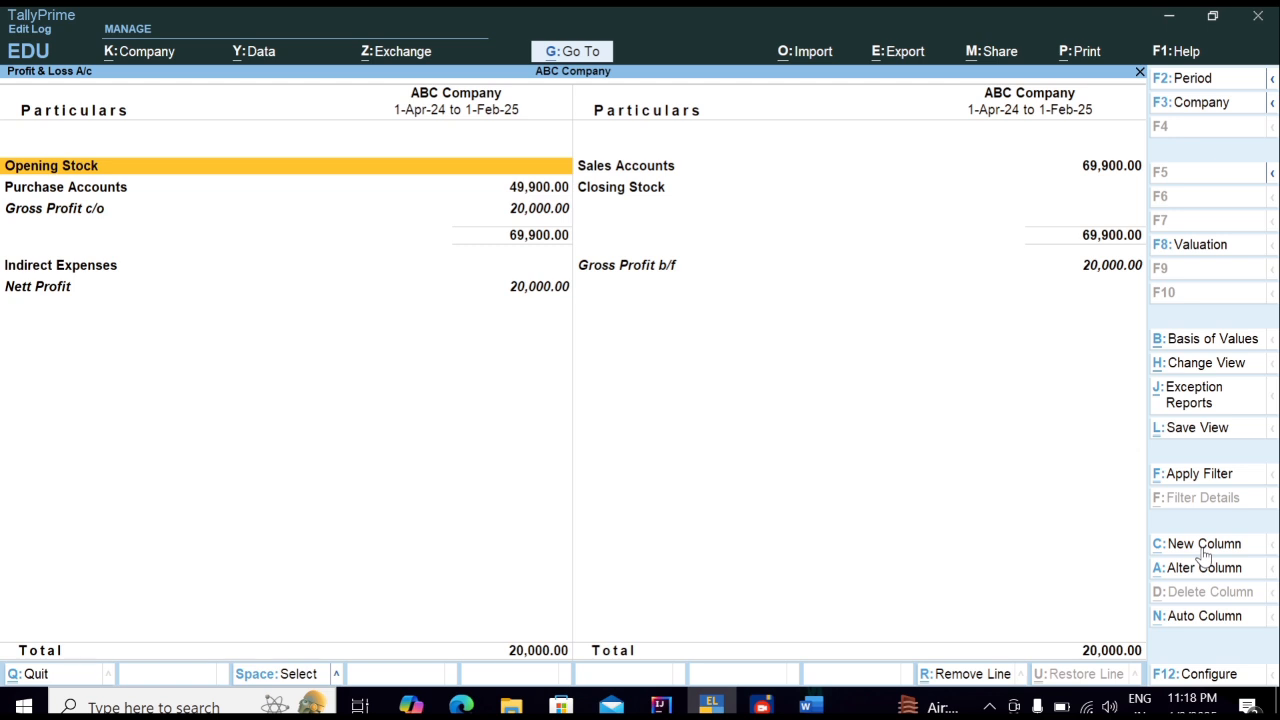
Step: Start a new column in the Profit & Loss report covering 1-1-2025 to 1-2-2025
click(1172, 550)
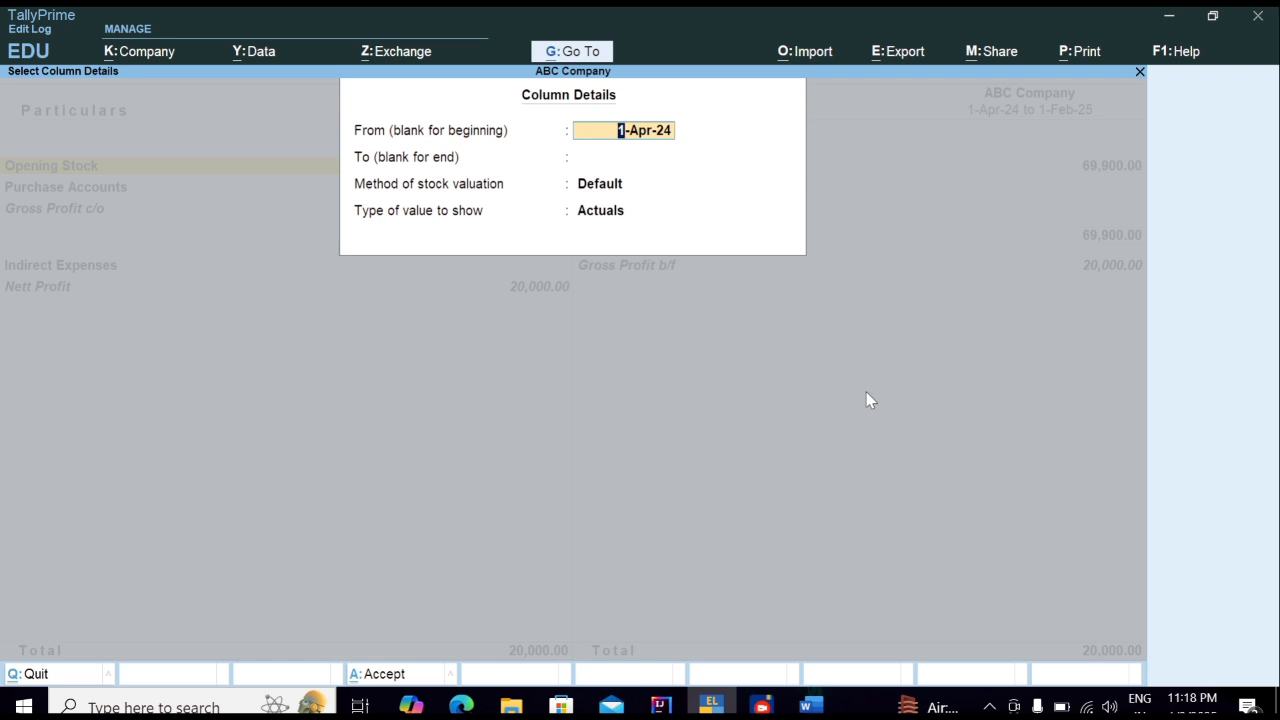
text(1-1-2025)
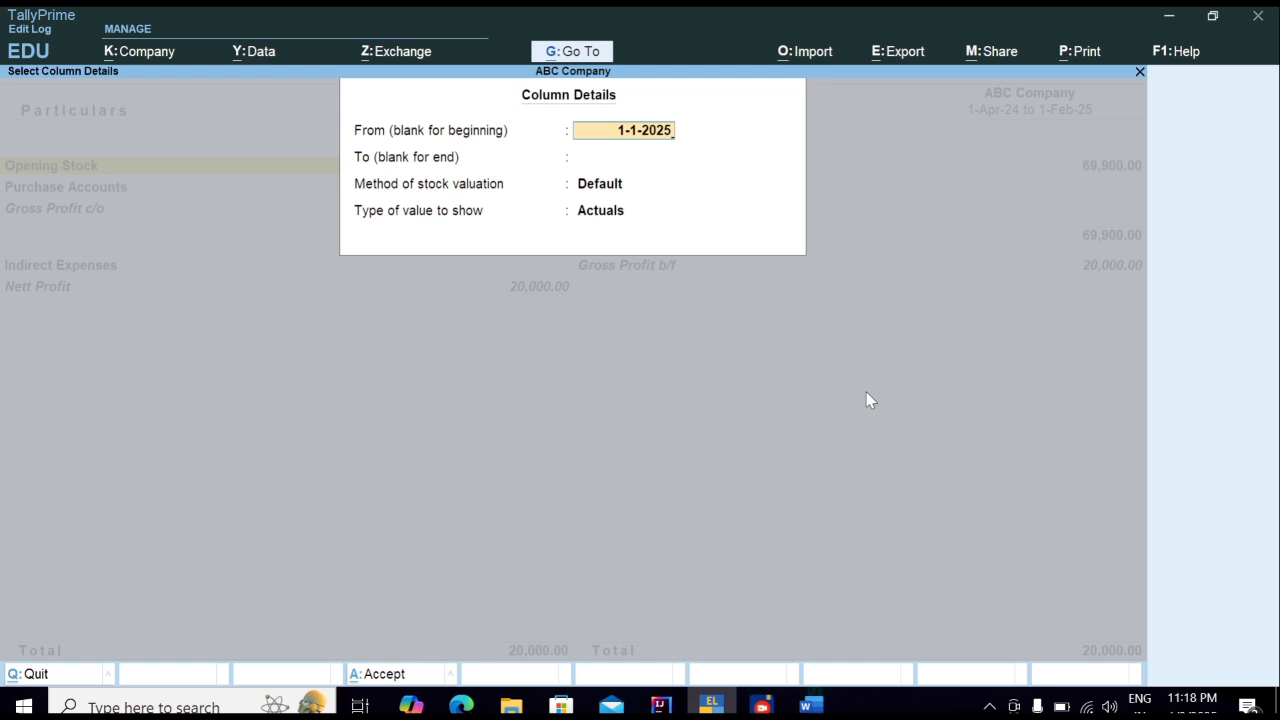
key(Return)
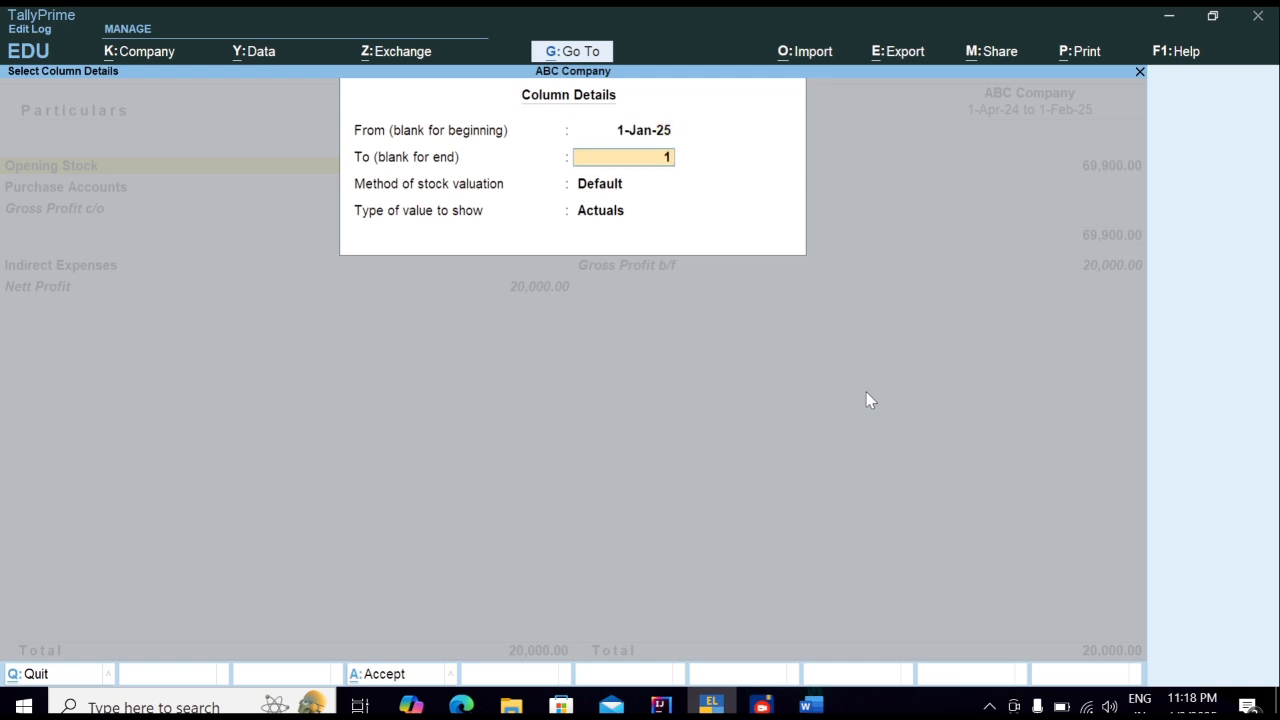
text(1-2-2025)
key(Return)
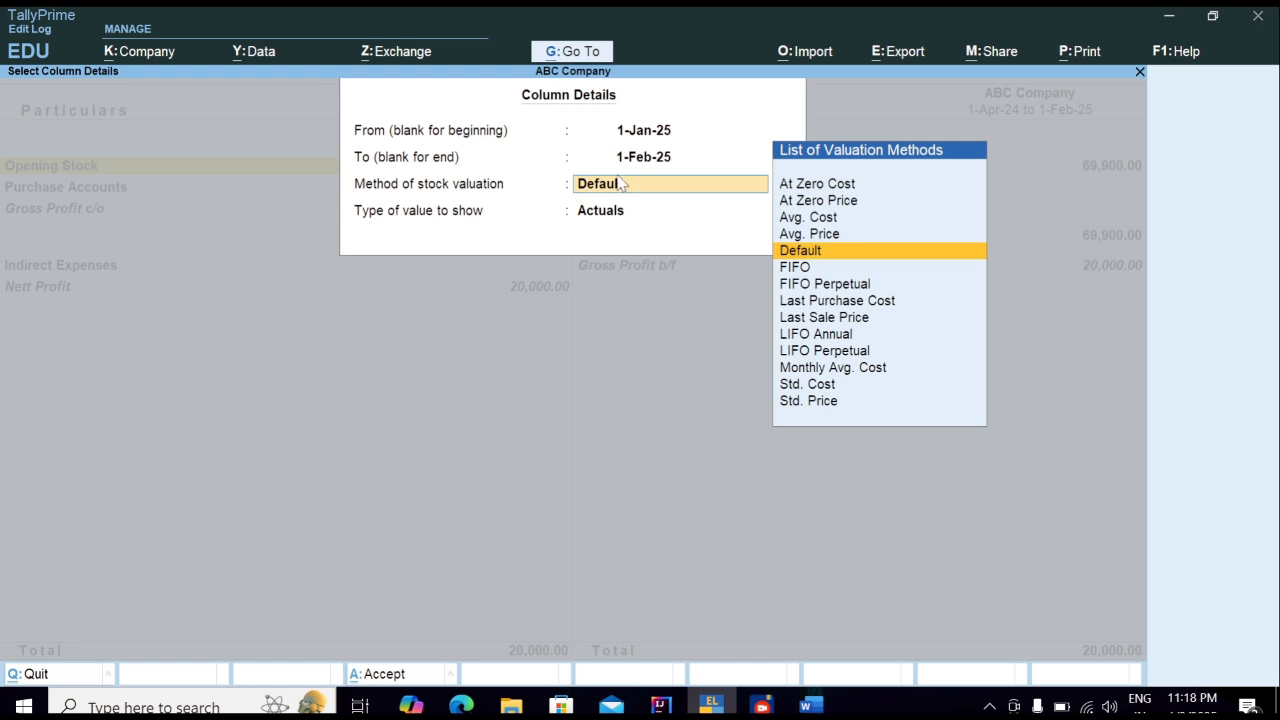
Step: Finish the new column with Default stock valuation and Provision scenario values, without showing variance
key(Return)
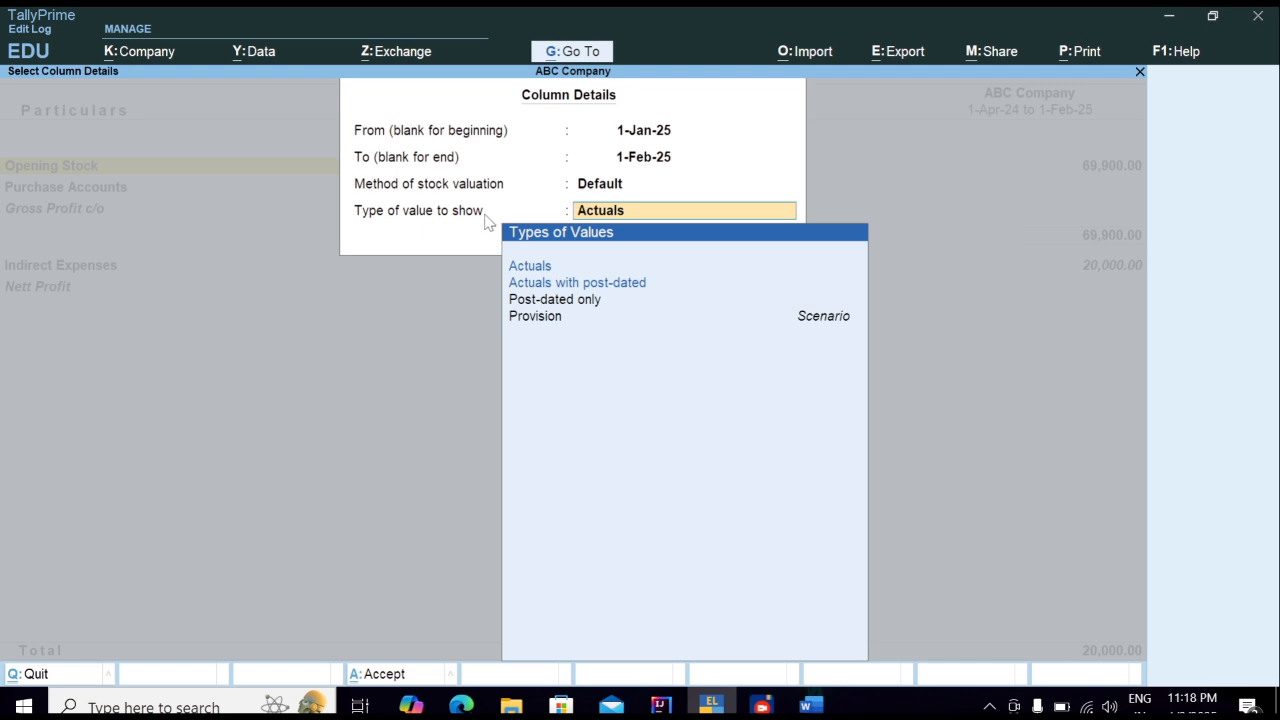
key(Down)
key(Down)
key(Down)
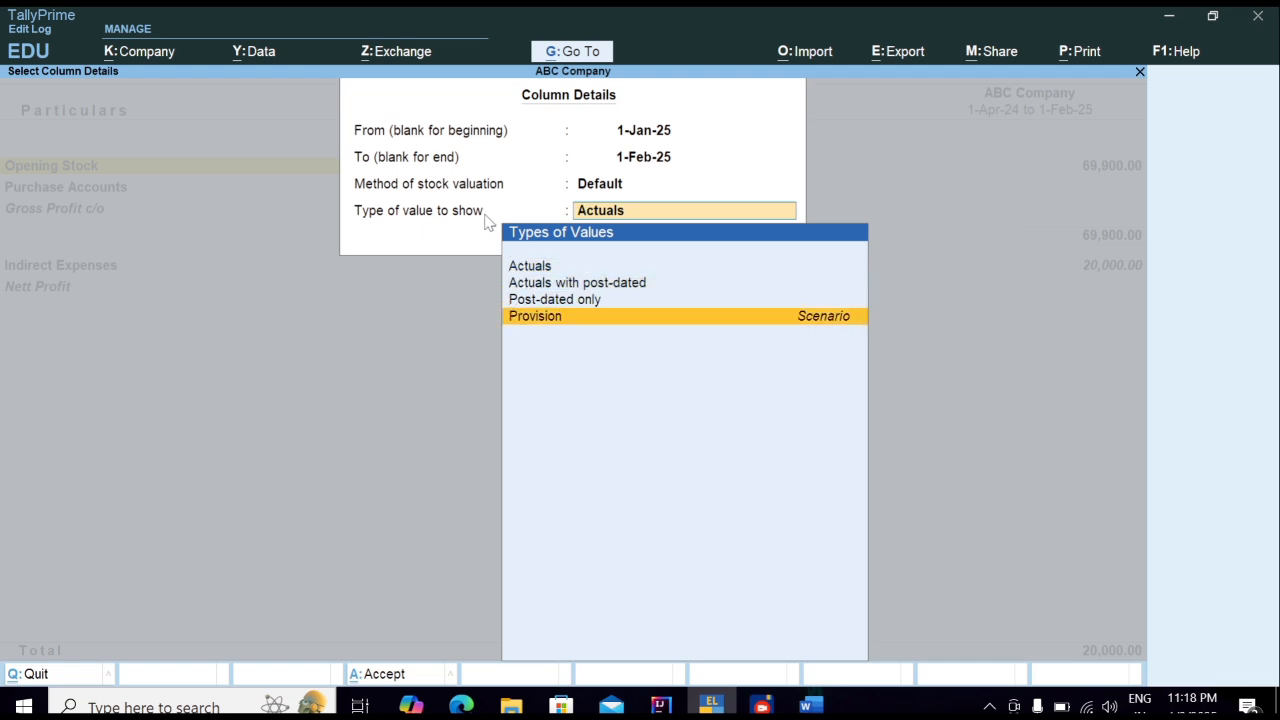
key(Return)
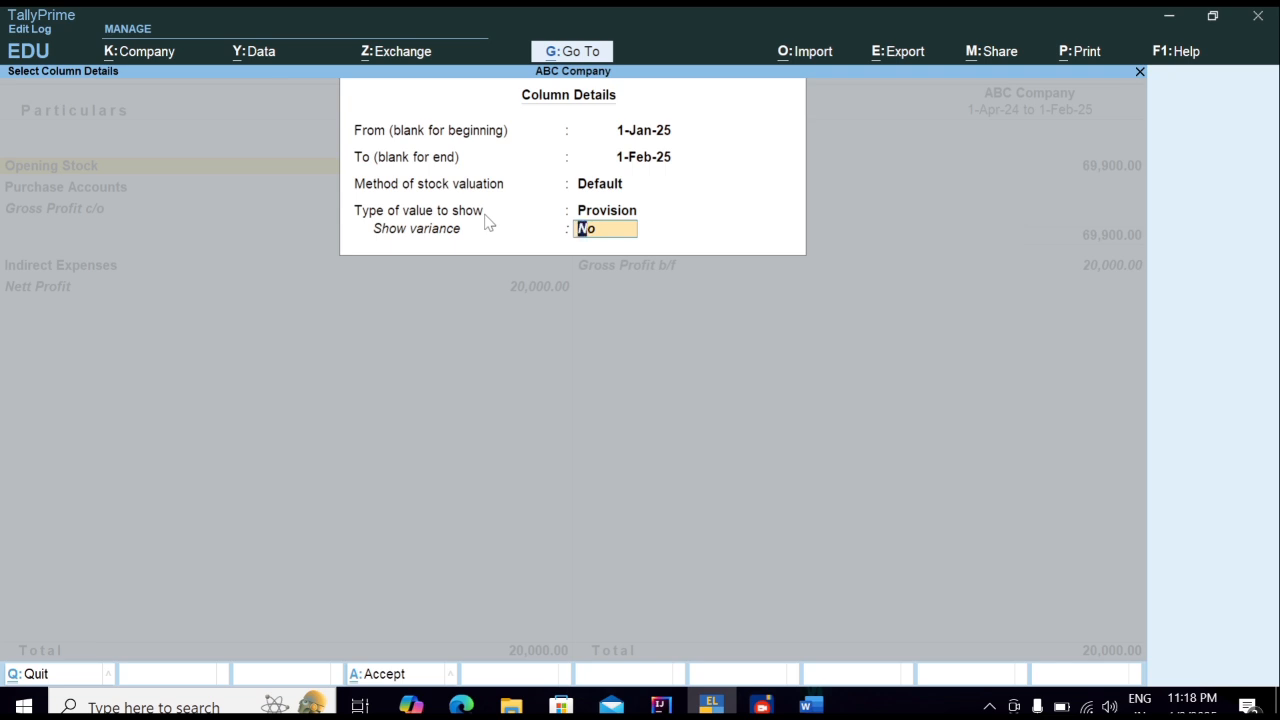
key(Return)
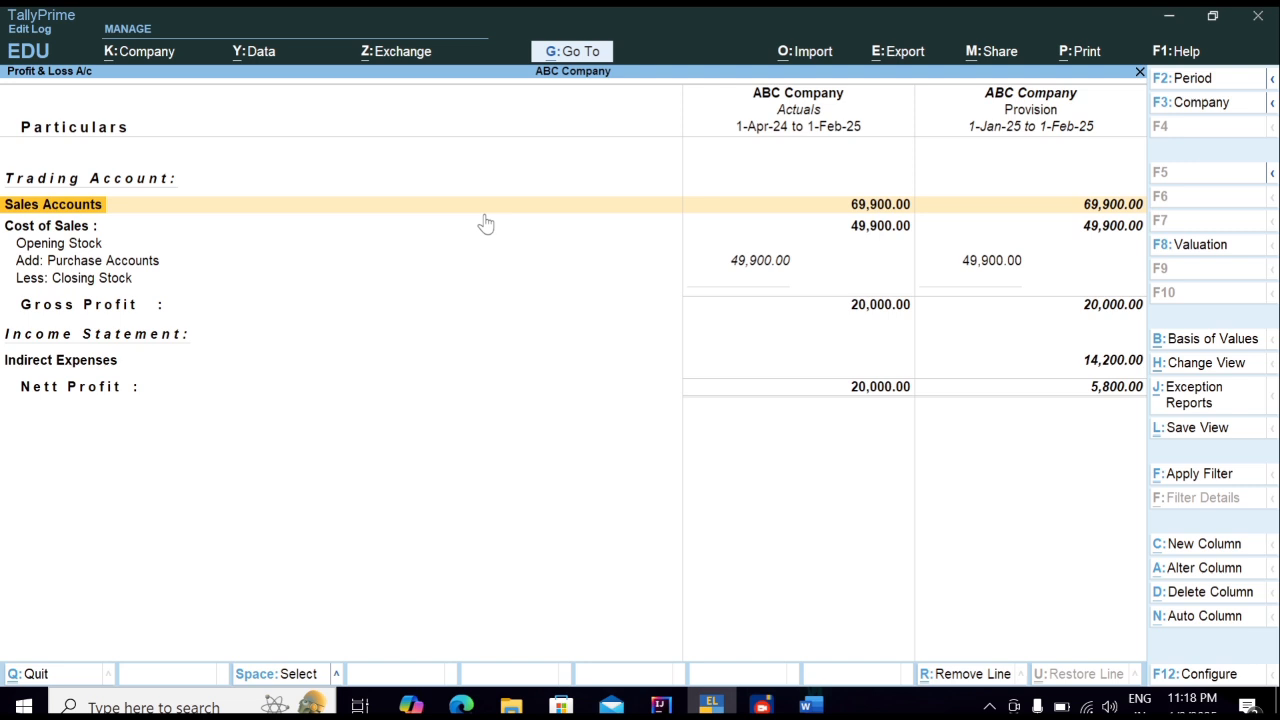